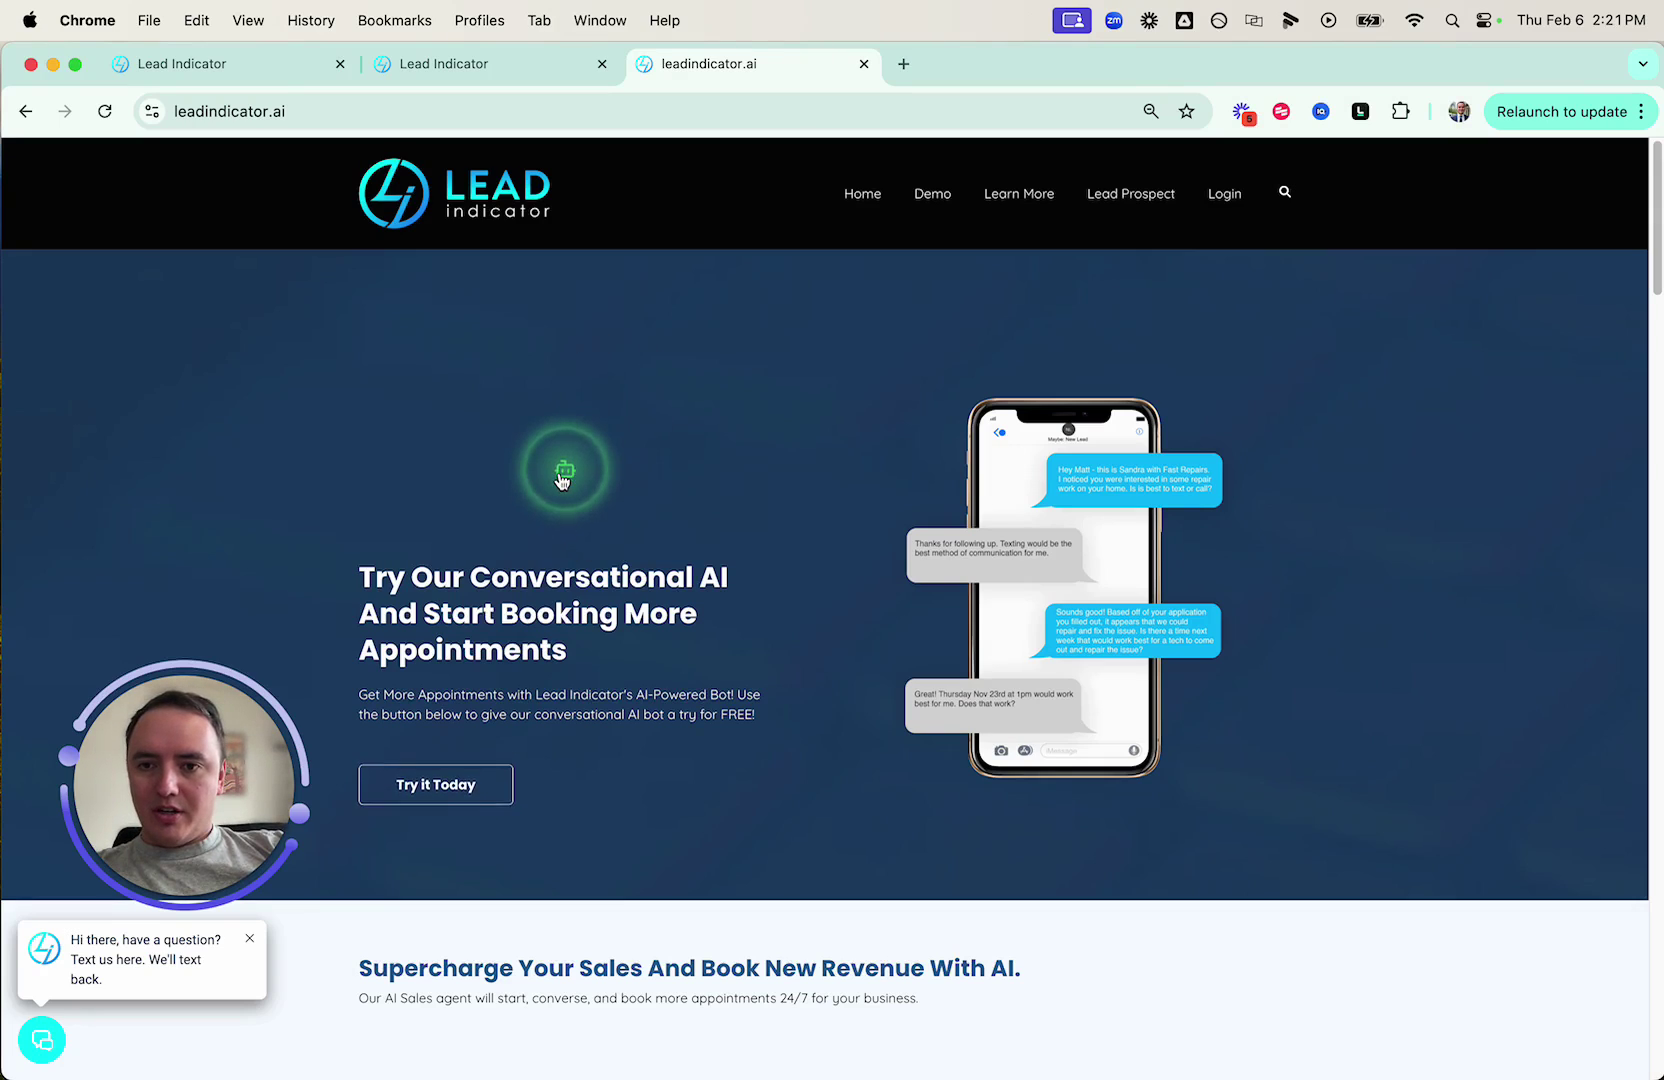
Start a voice demo call with the AI orb on the leadindicator.ai home page and end the call.
left_click(566, 500)
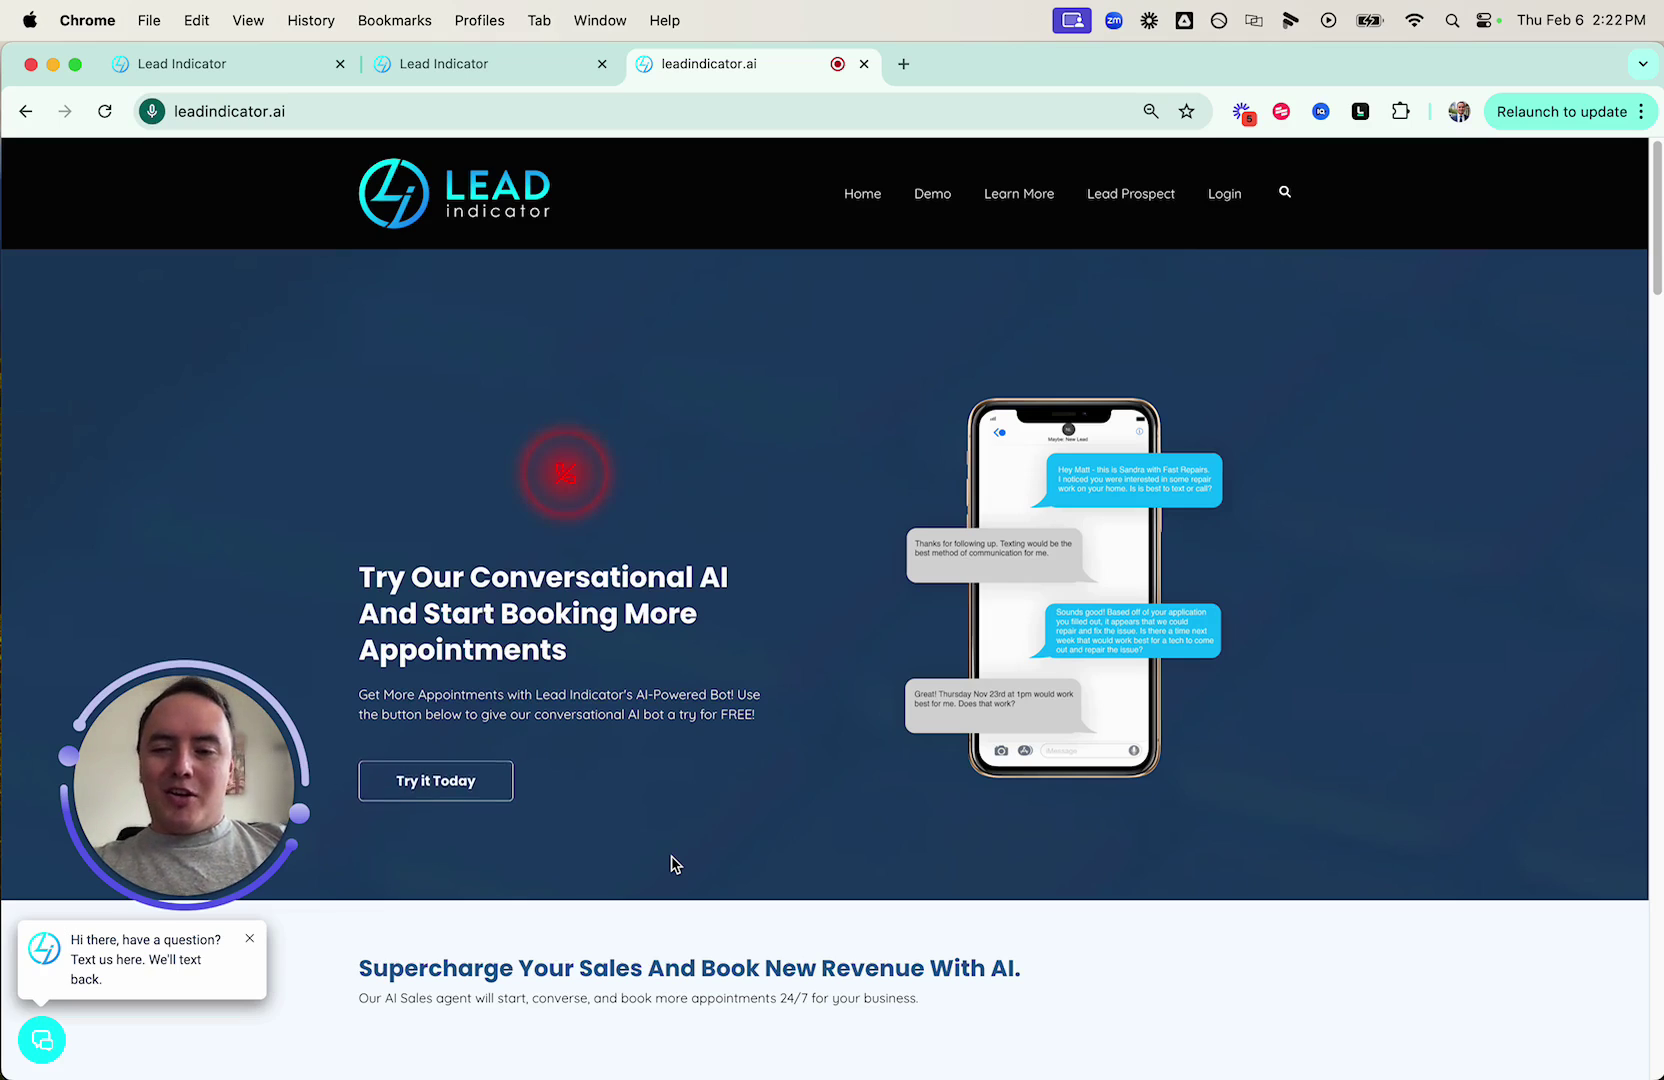
left_click(565, 468)
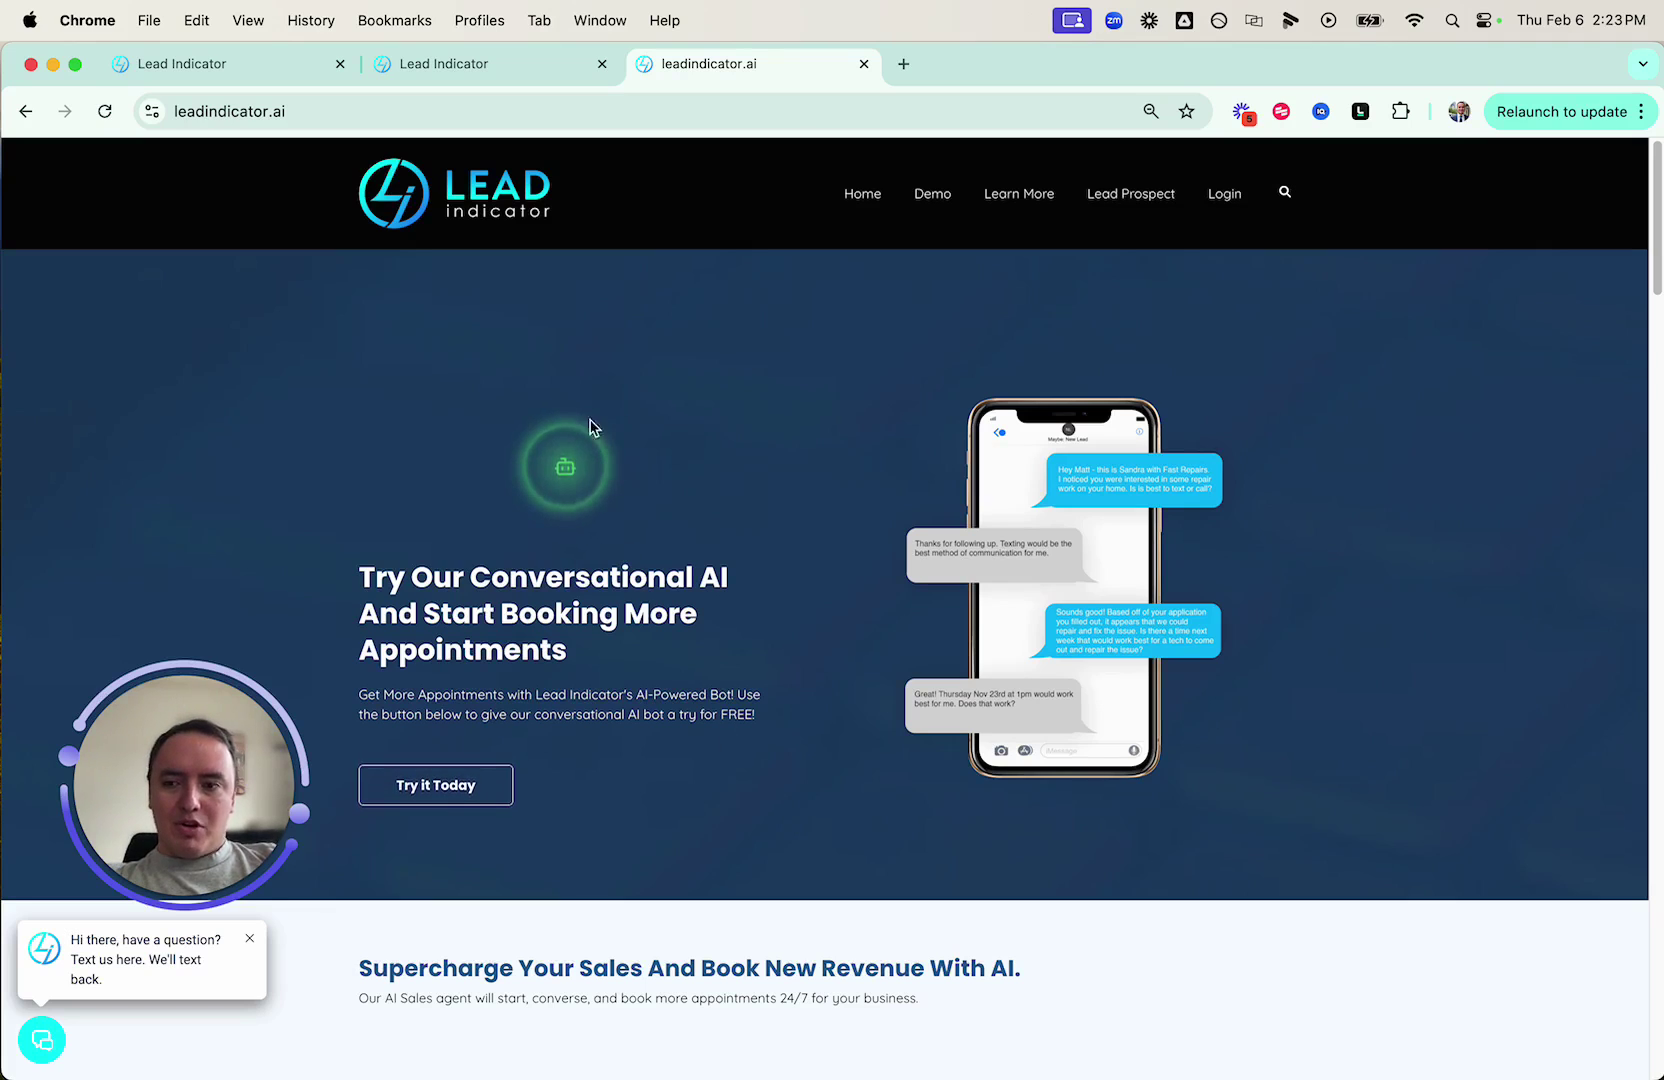
Switch to the Lead Indicator account and open the Assistants list within AI Assistant.
left_click(494, 68)
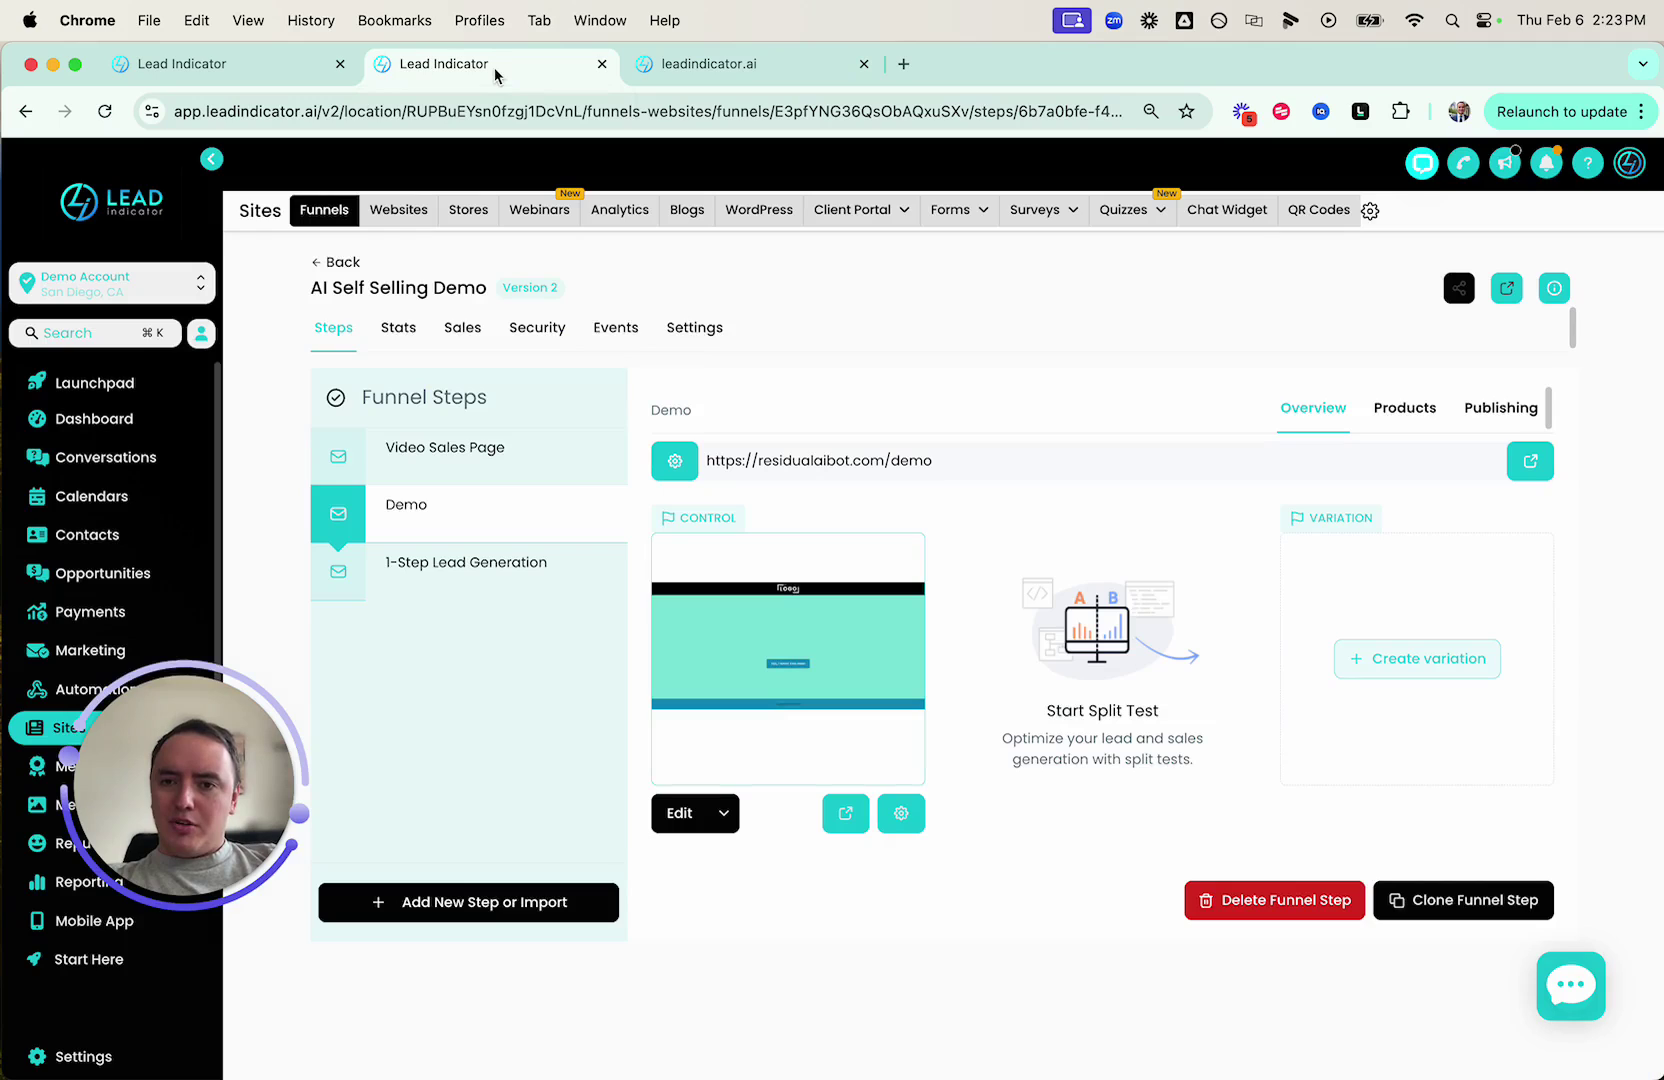
left_click(249, 72)
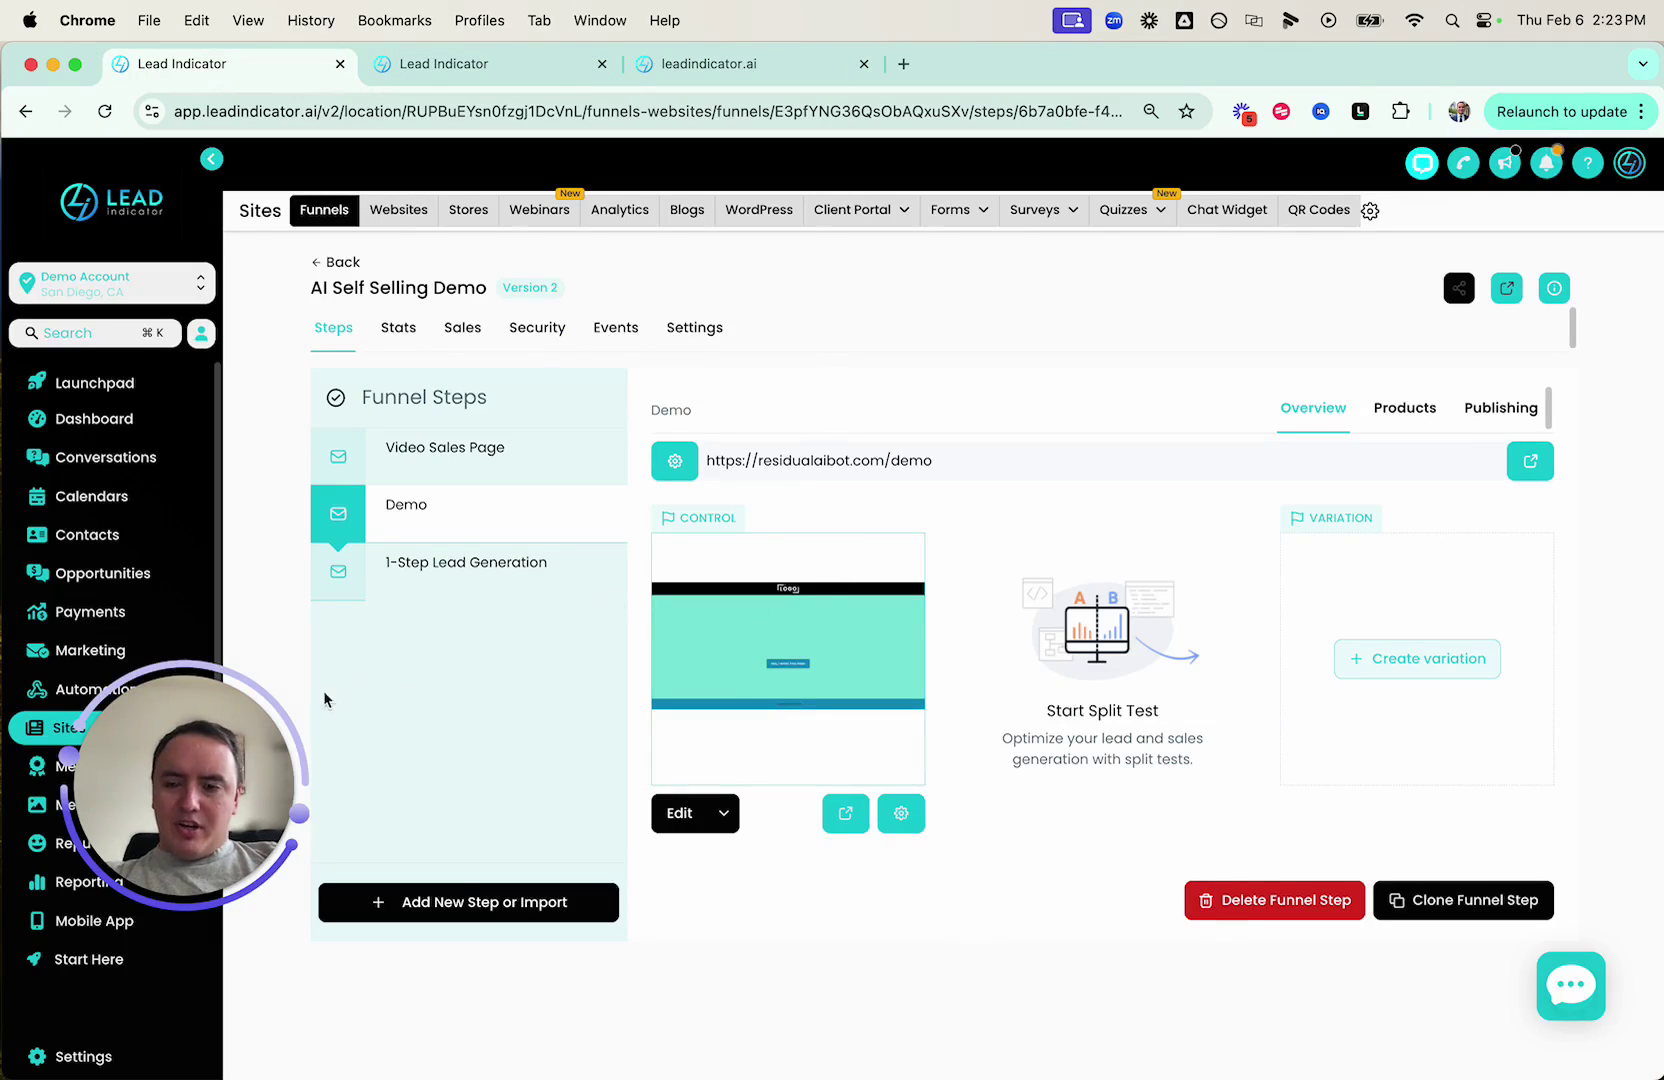
left_click_drag(349, 687, 1294, 732)
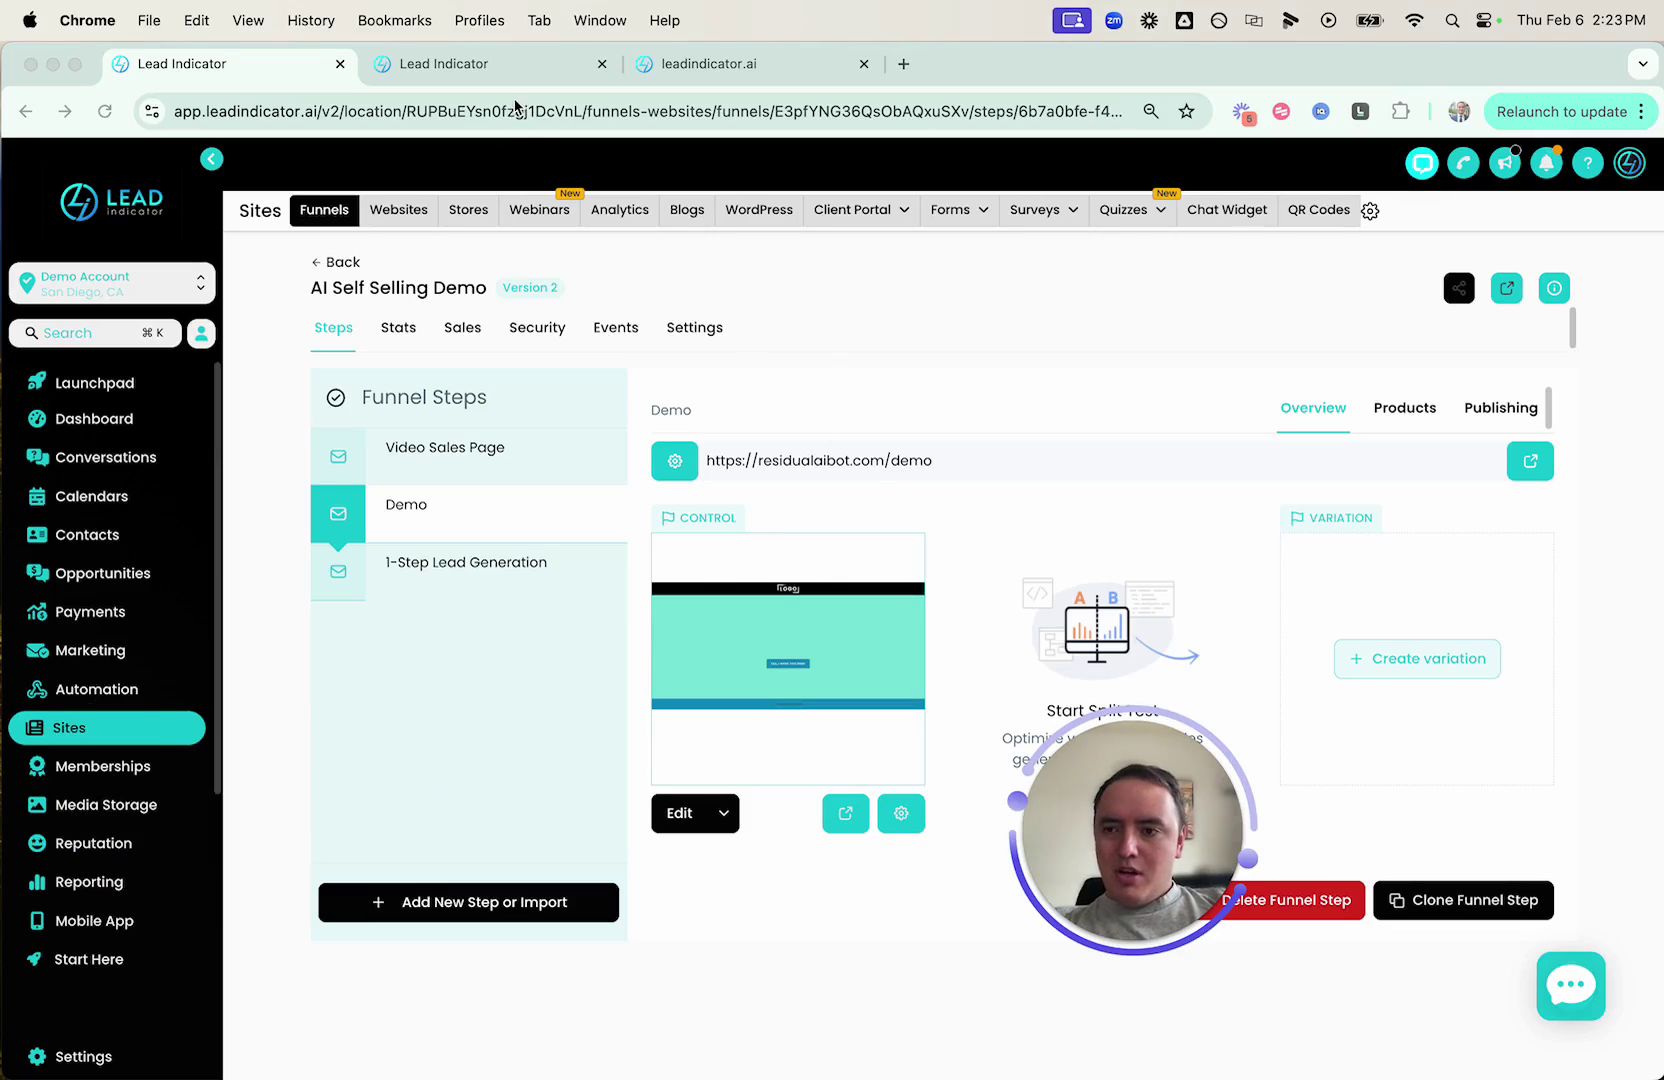
scroll(112, 776, "down", 2)
scroll(112, 776, "down", 2)
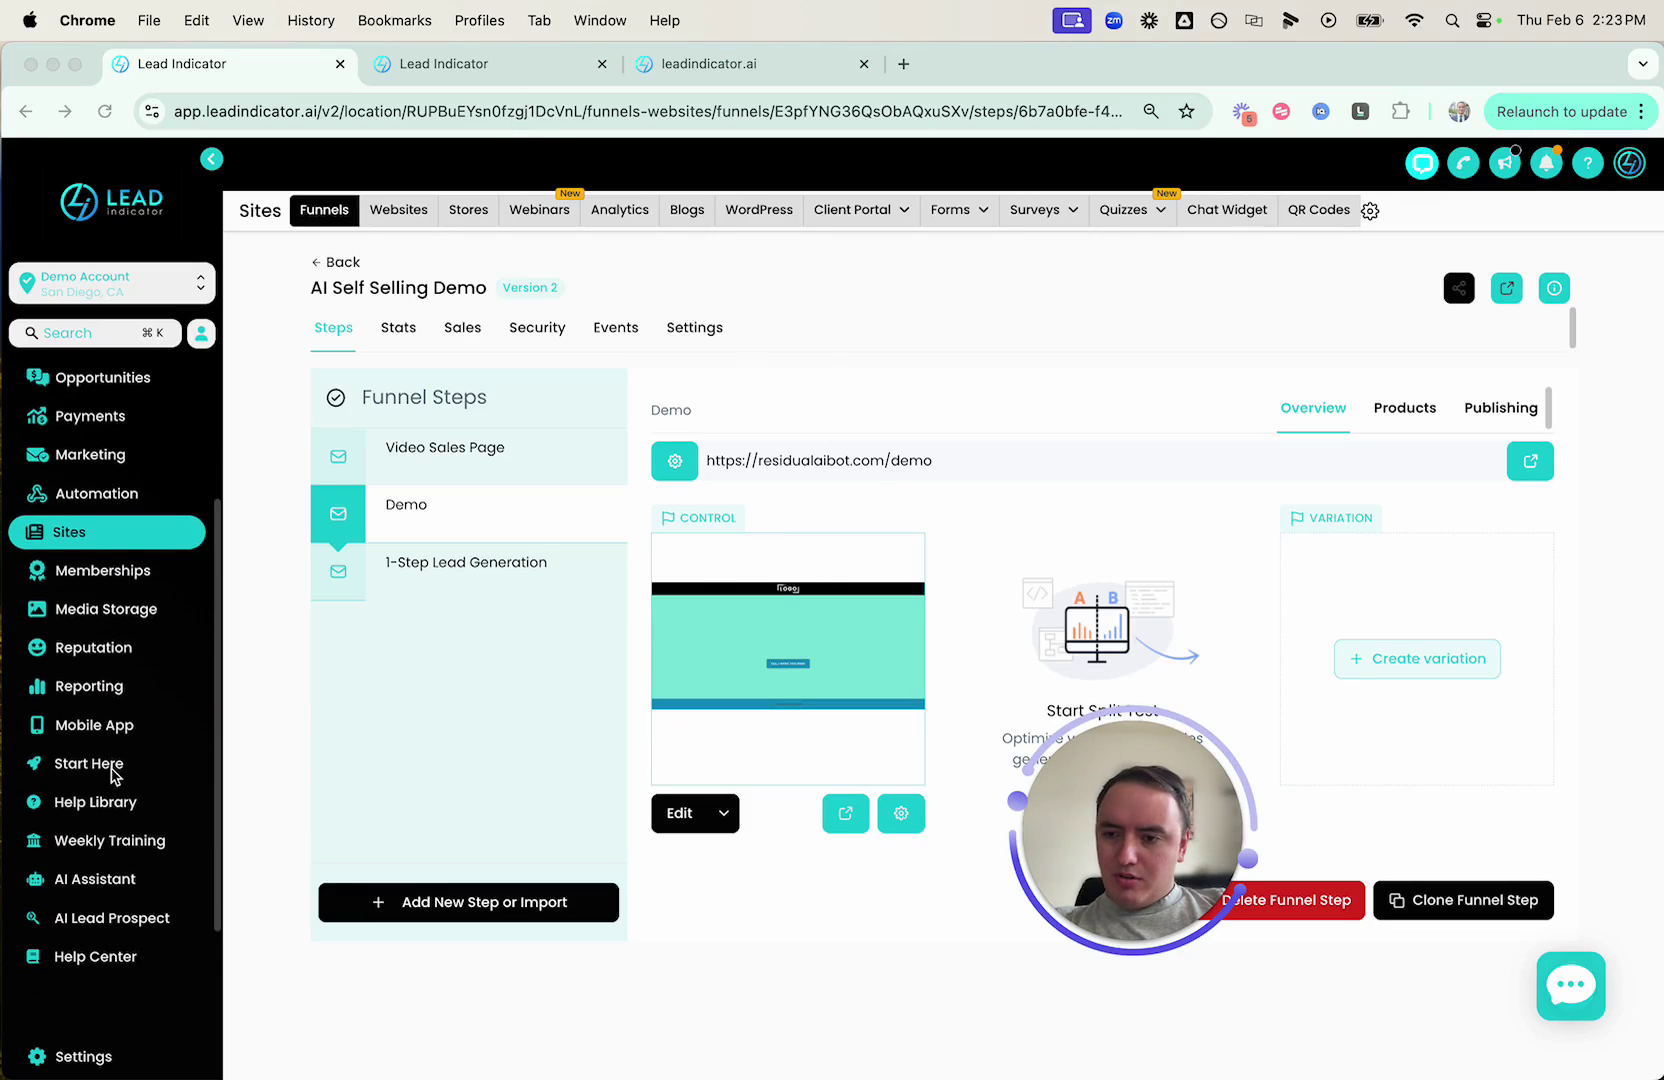
left_click(110, 838)
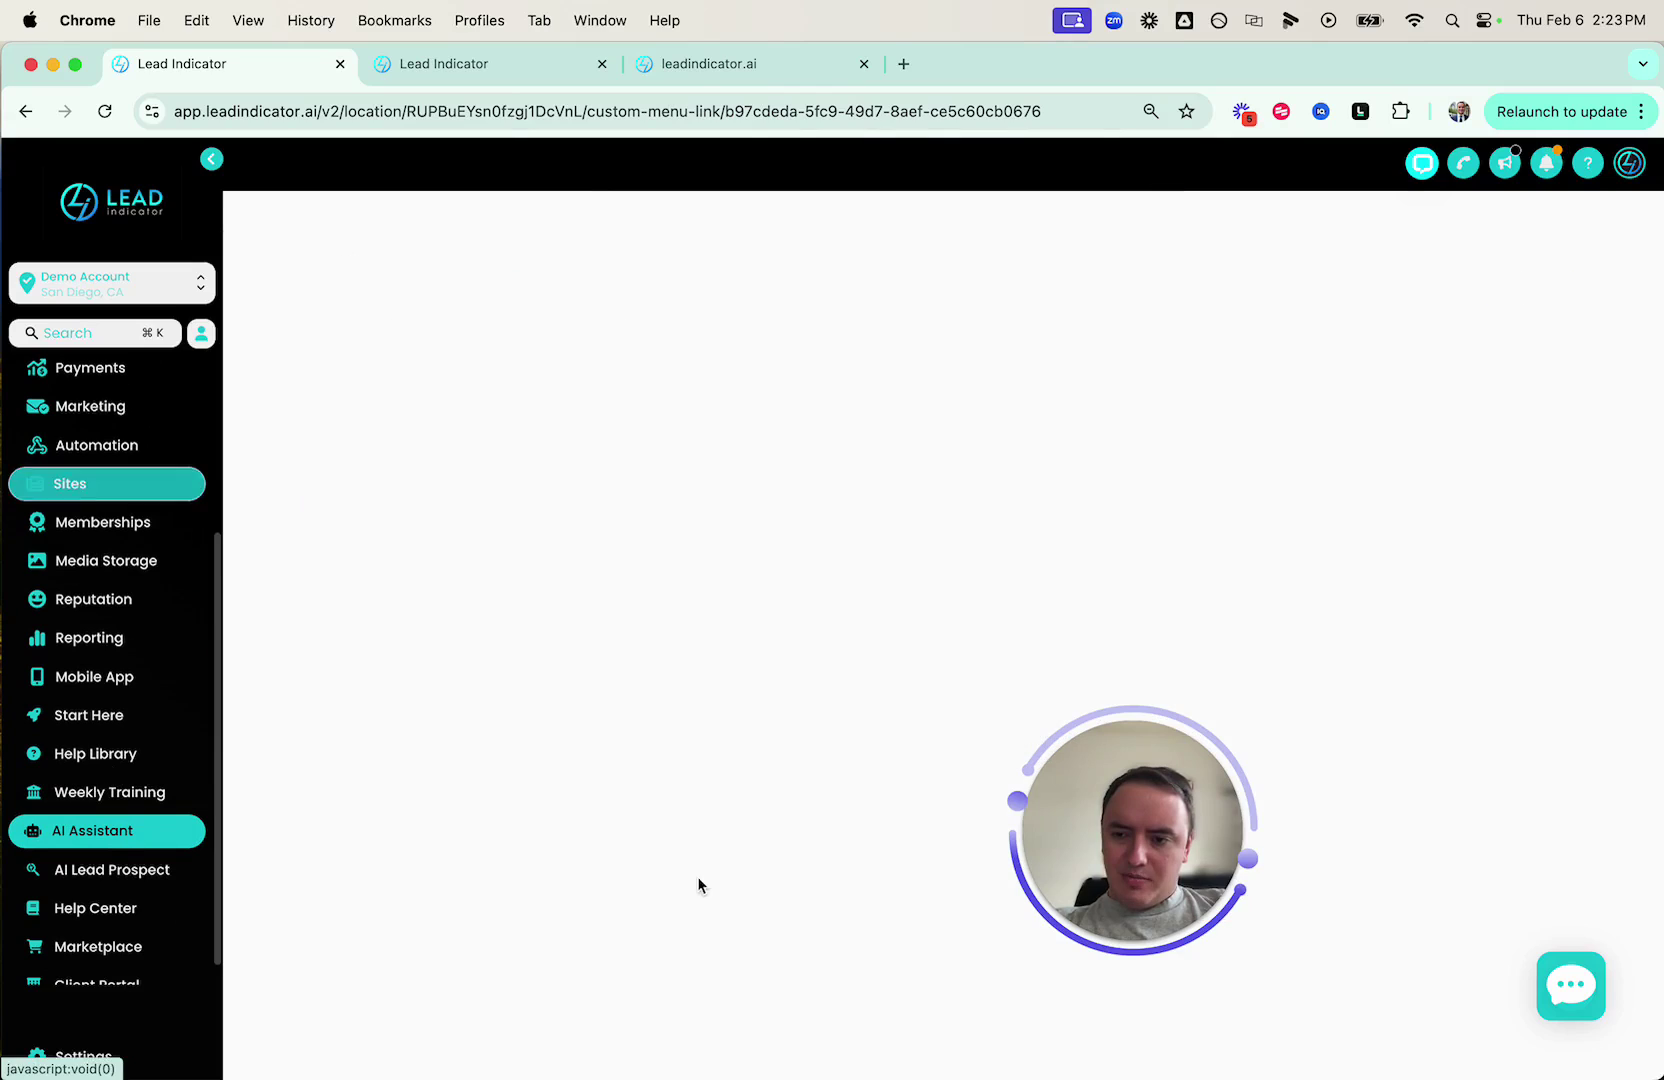
left_click_drag(1058, 835, 138, 938)
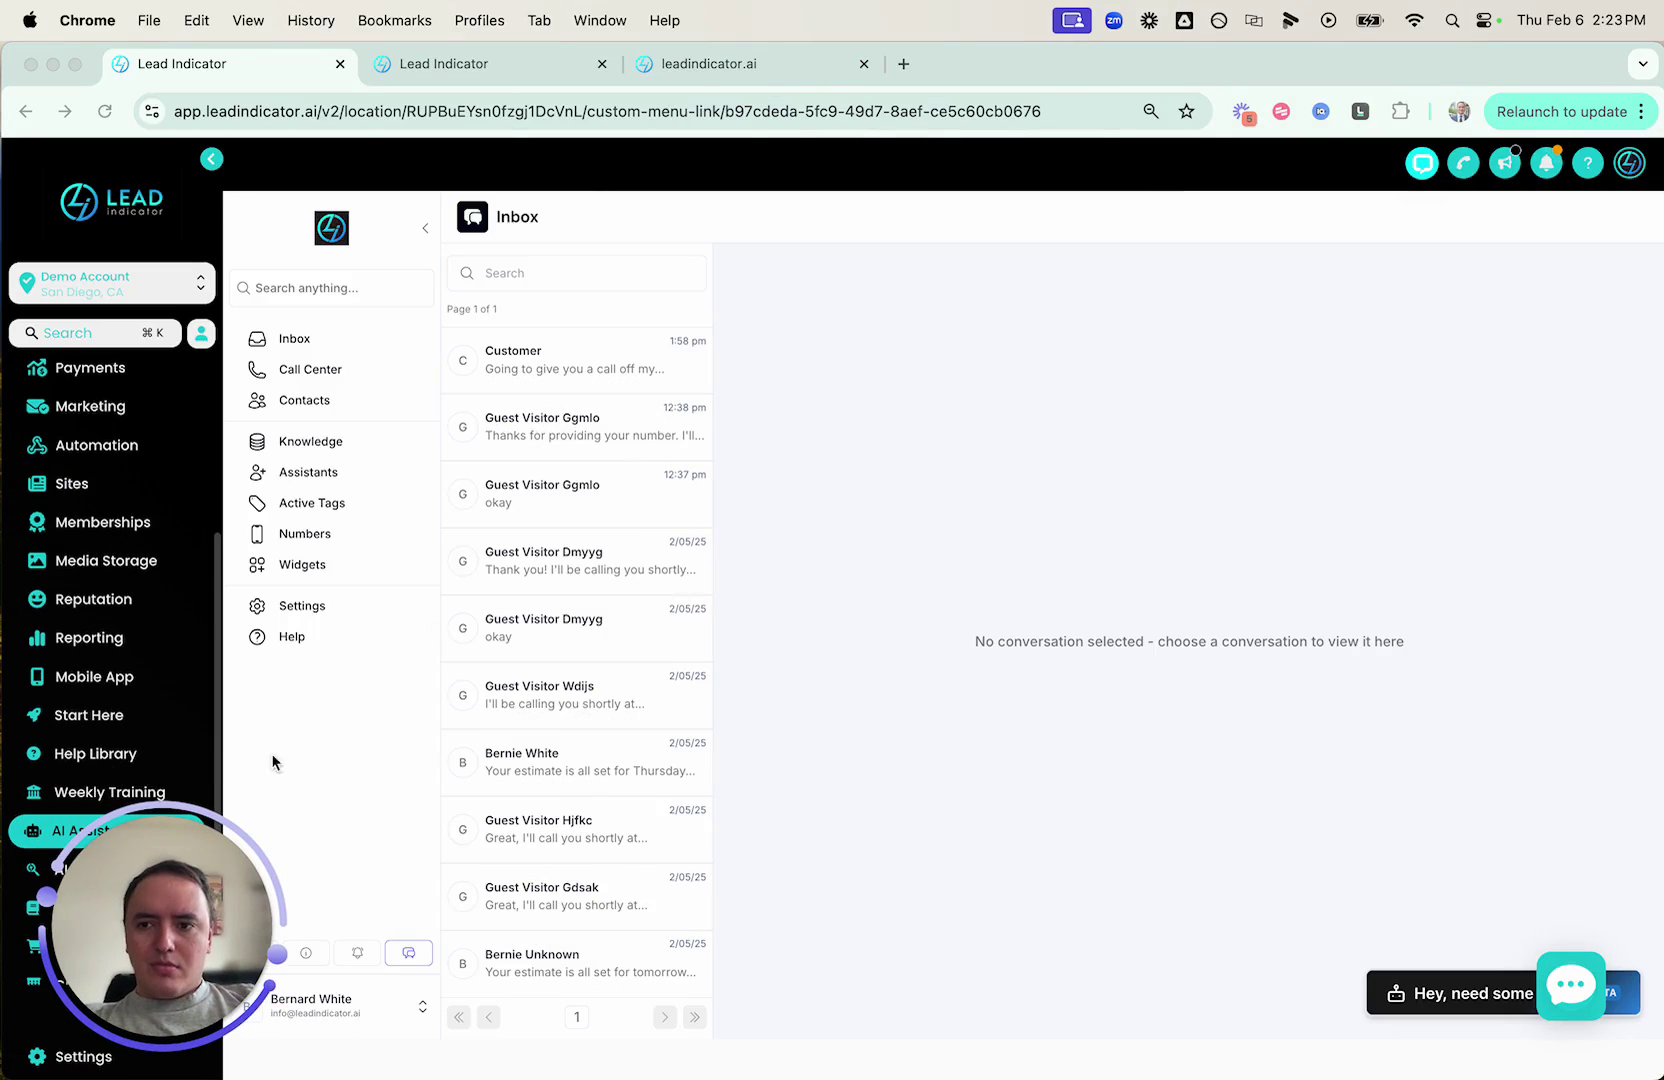
left_click(326, 474)
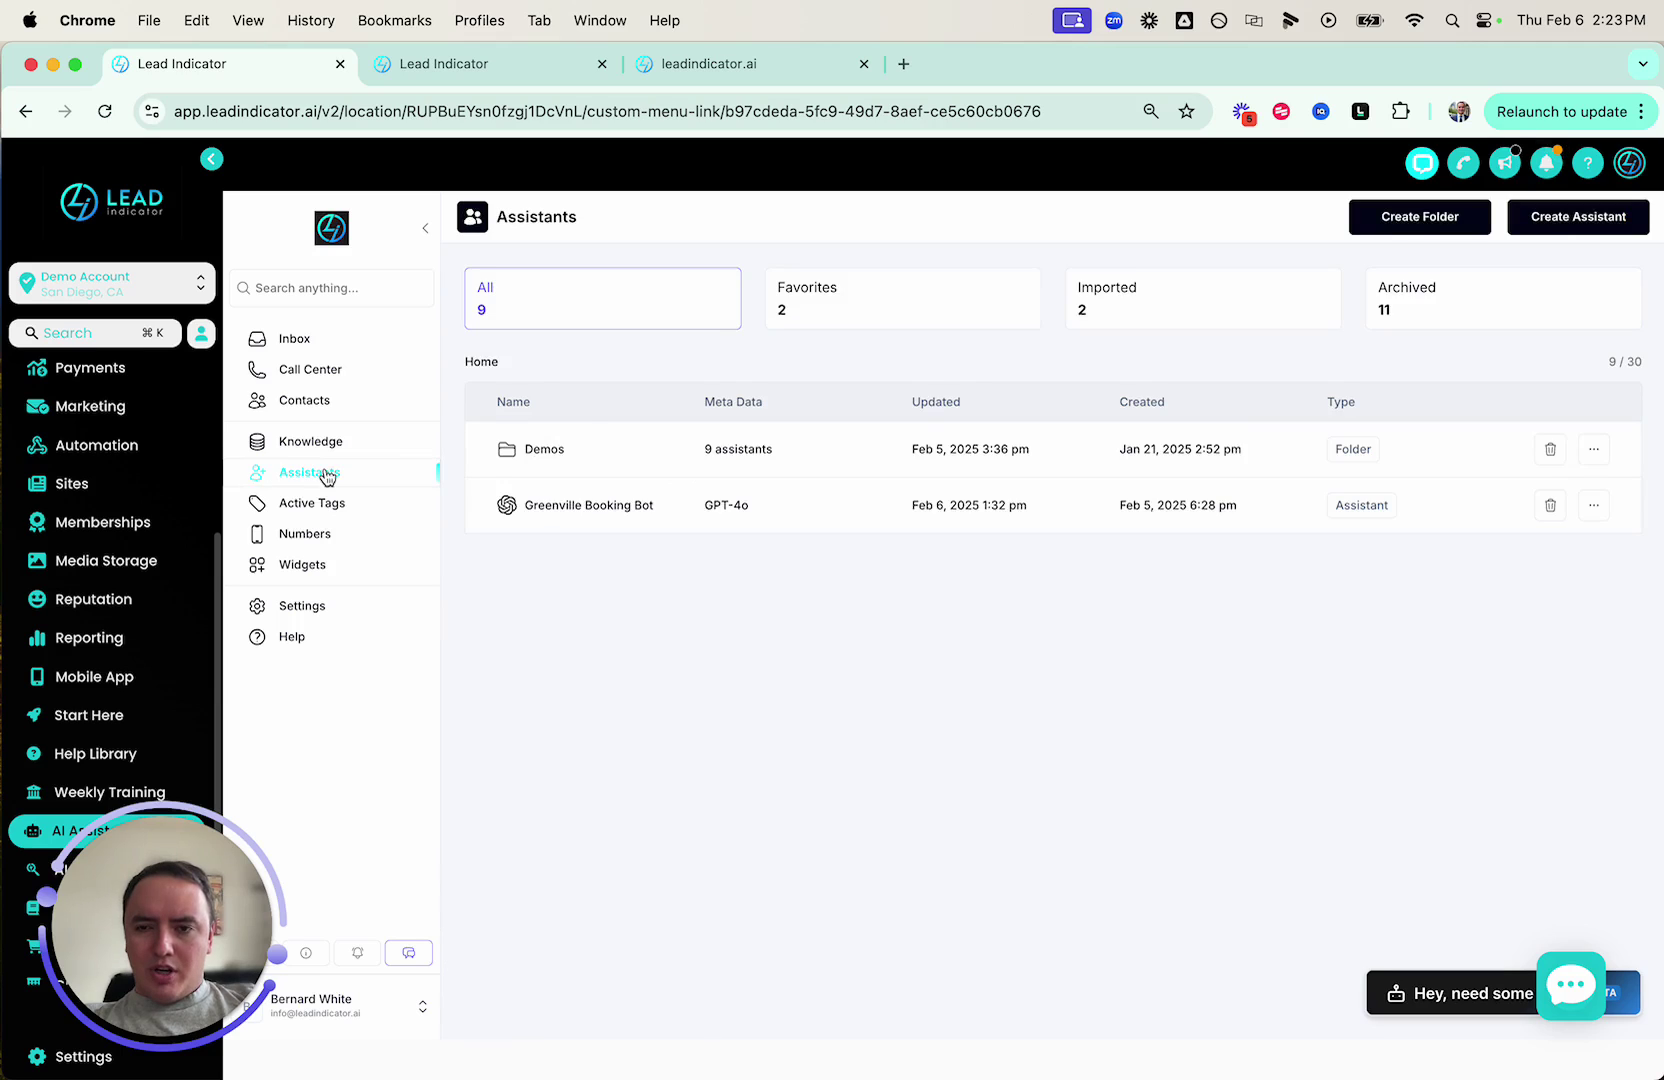
Create an assistant by importing with ID, pasting the source assistant's unique ID and duplicating it.
left_click(1580, 220)
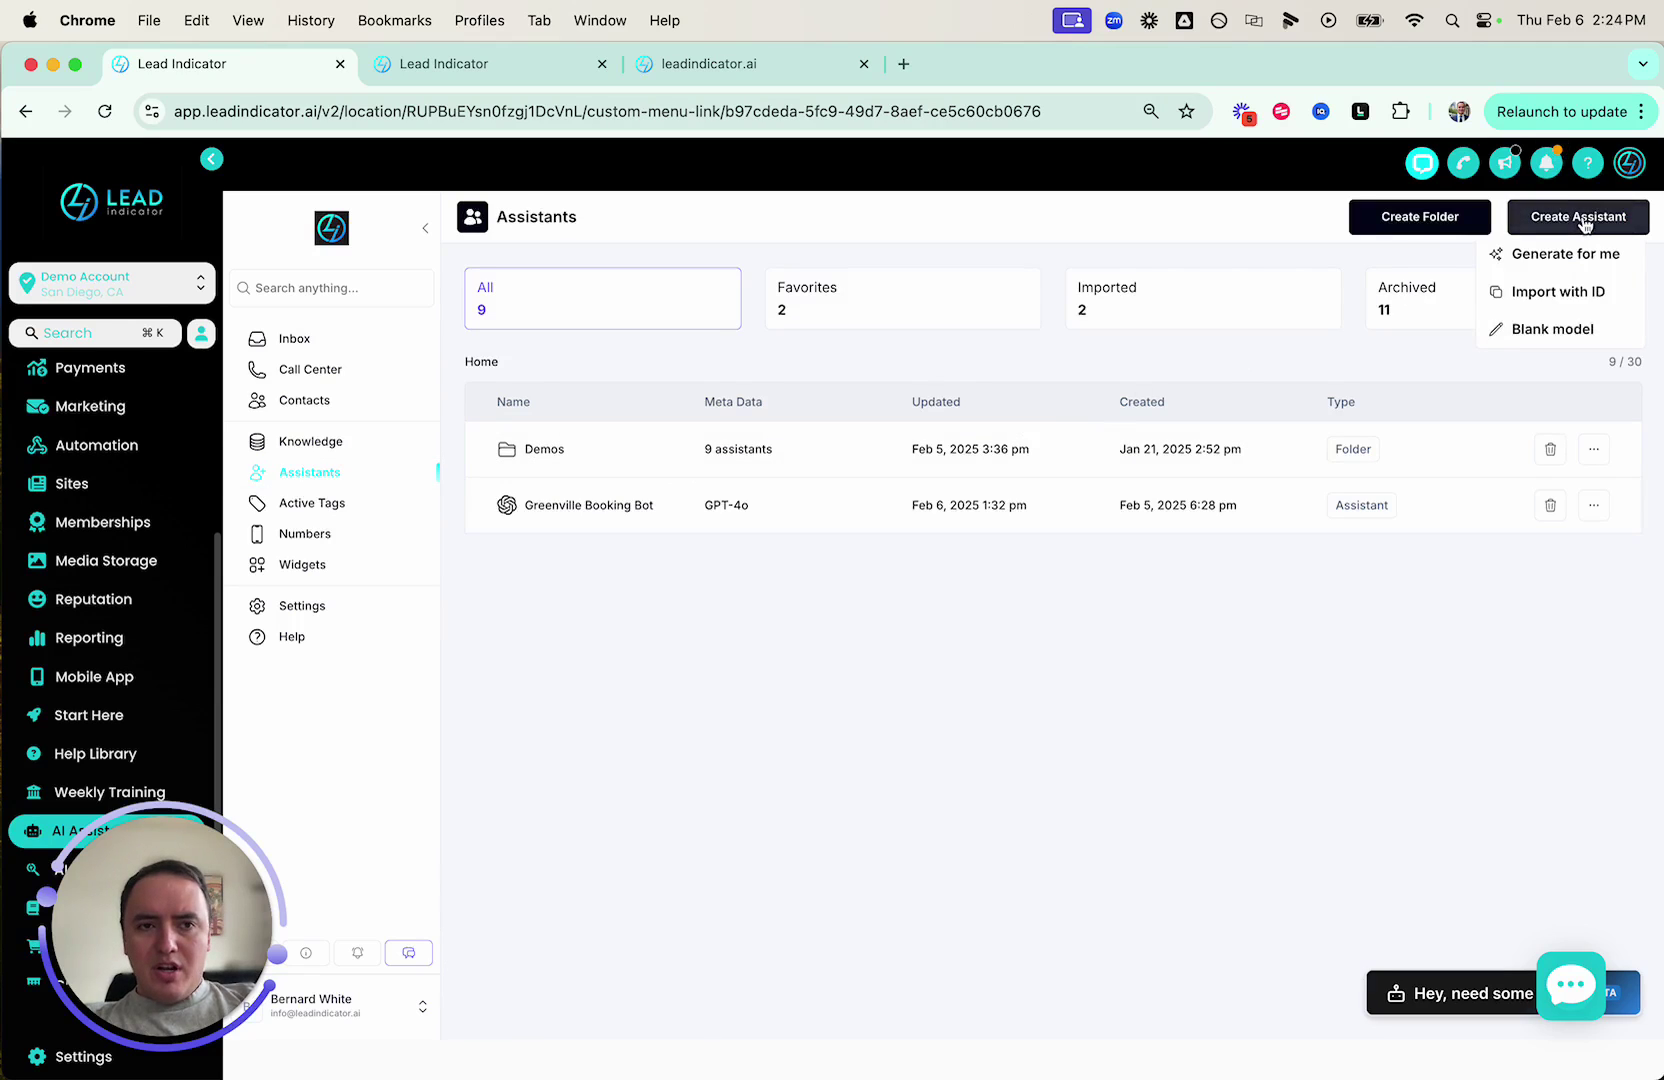
left_click(1568, 292)
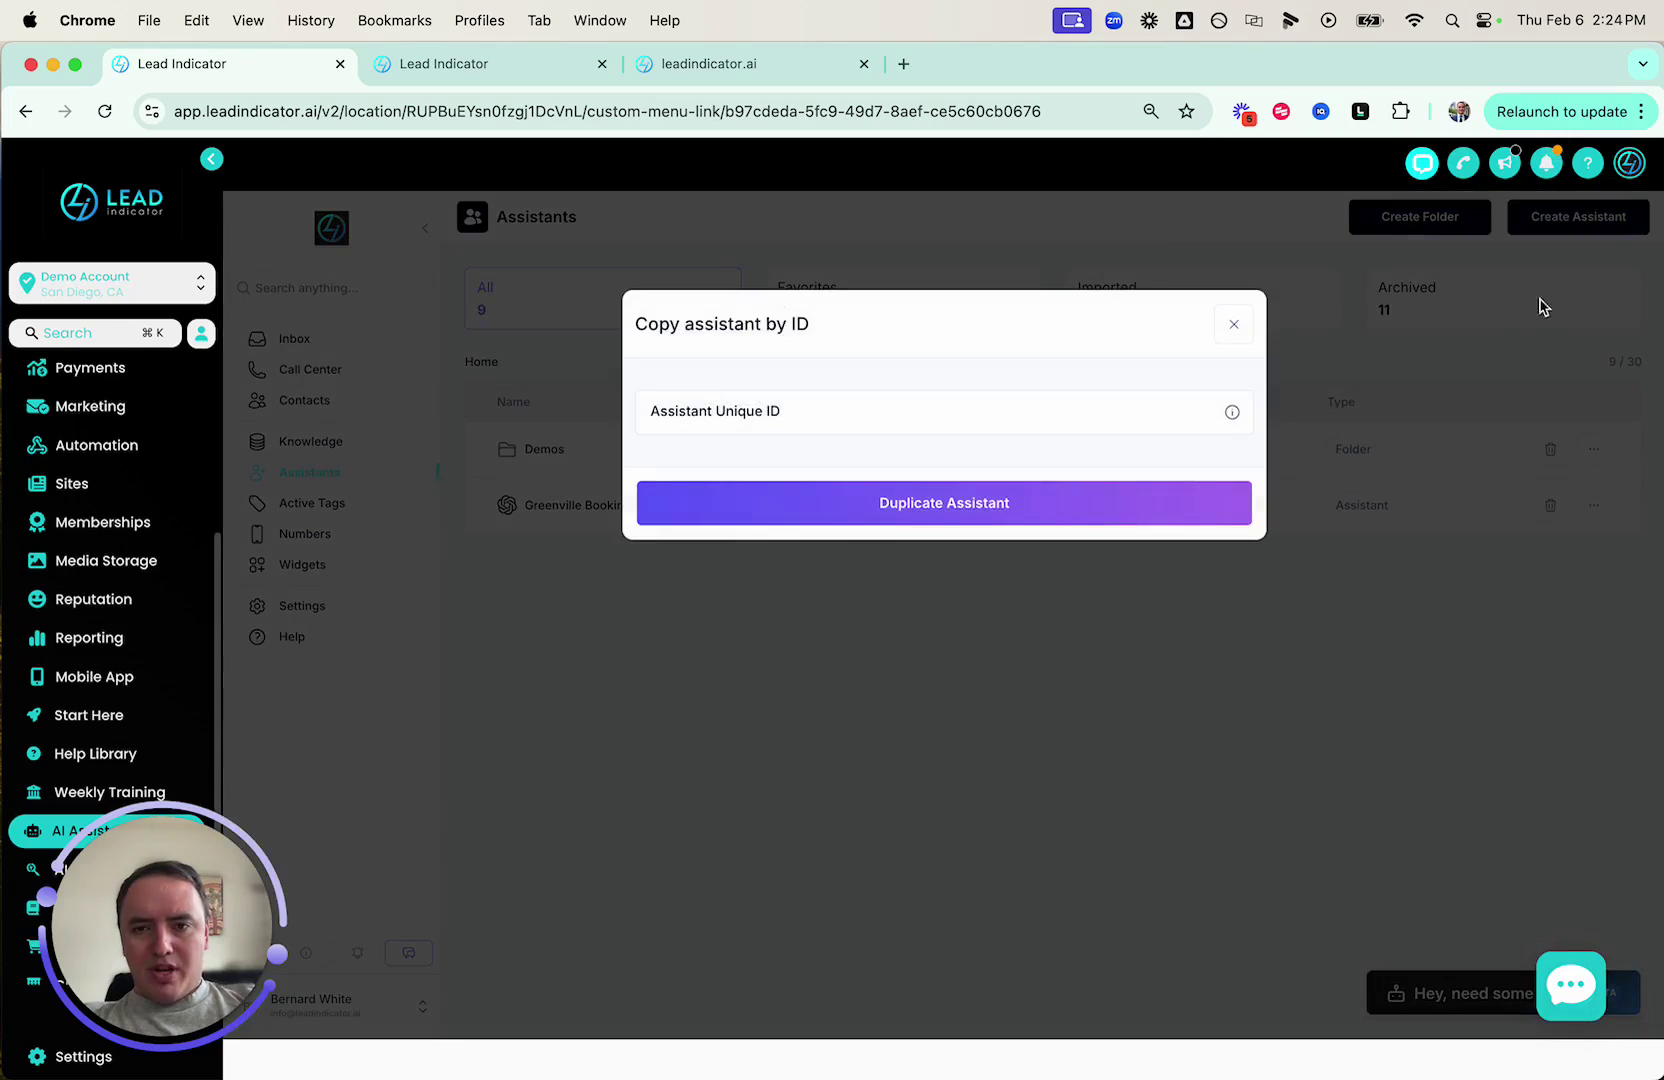
left_click(962, 410)
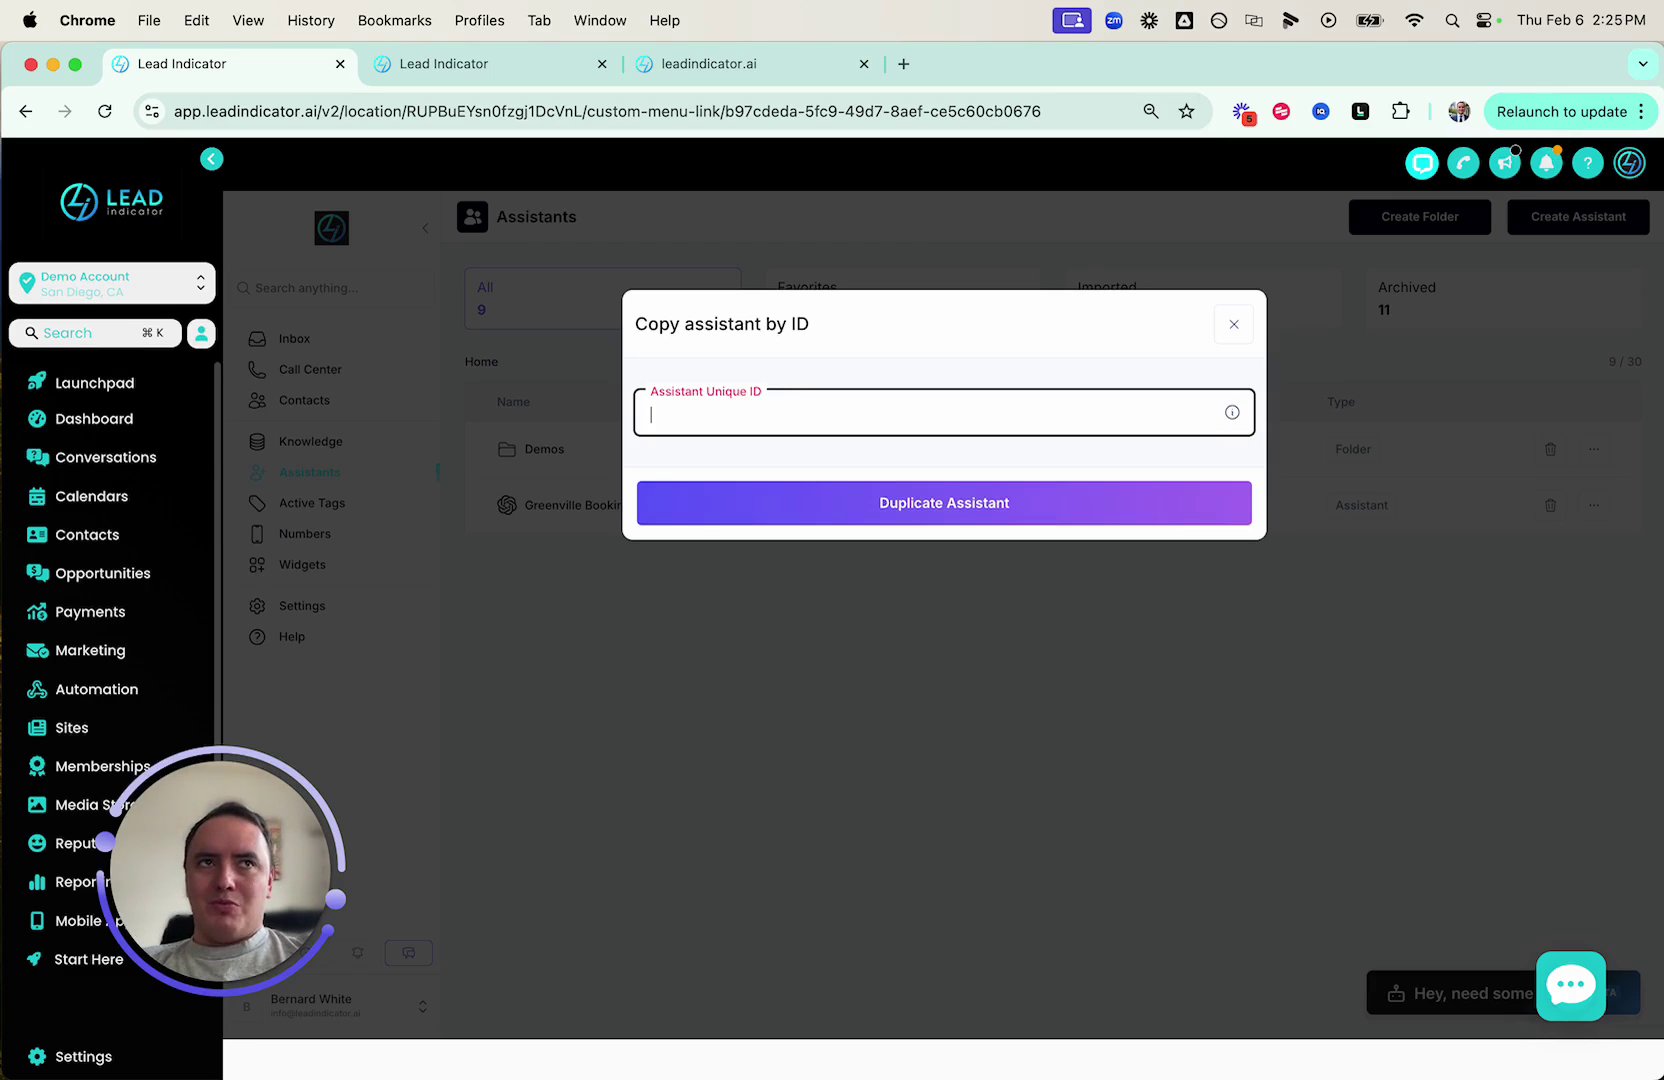
key("super+v")
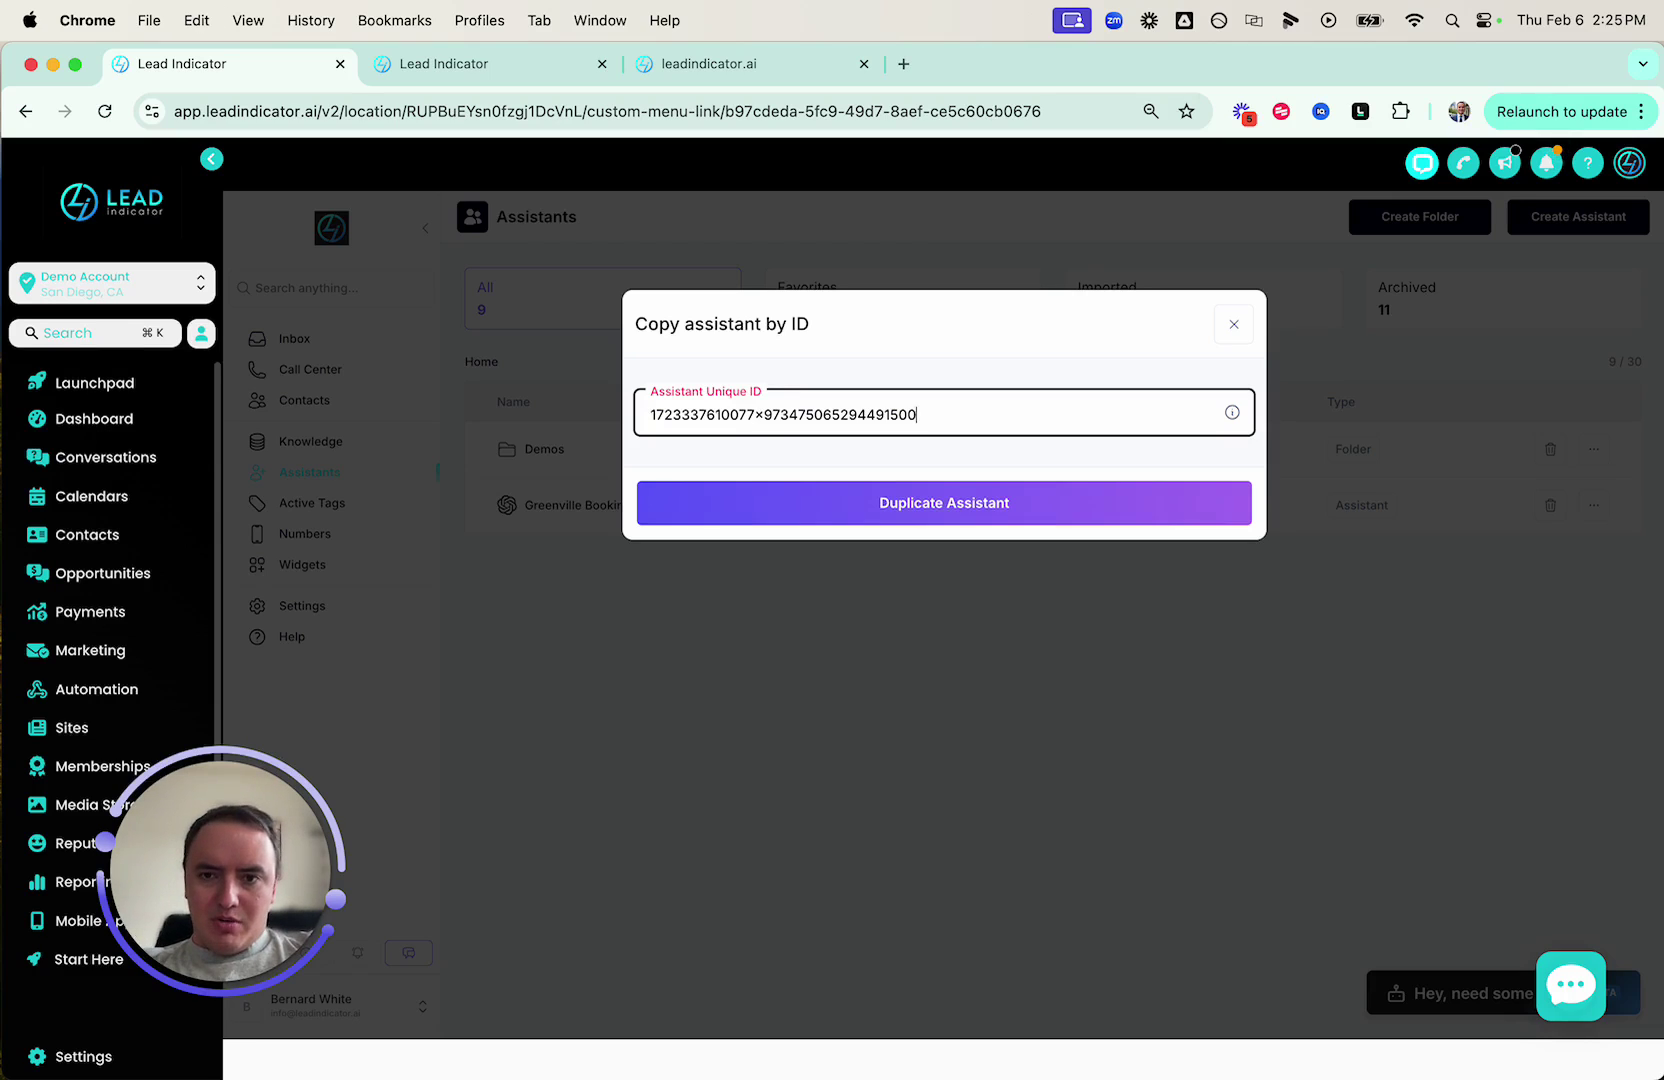
left_click(1036, 514)
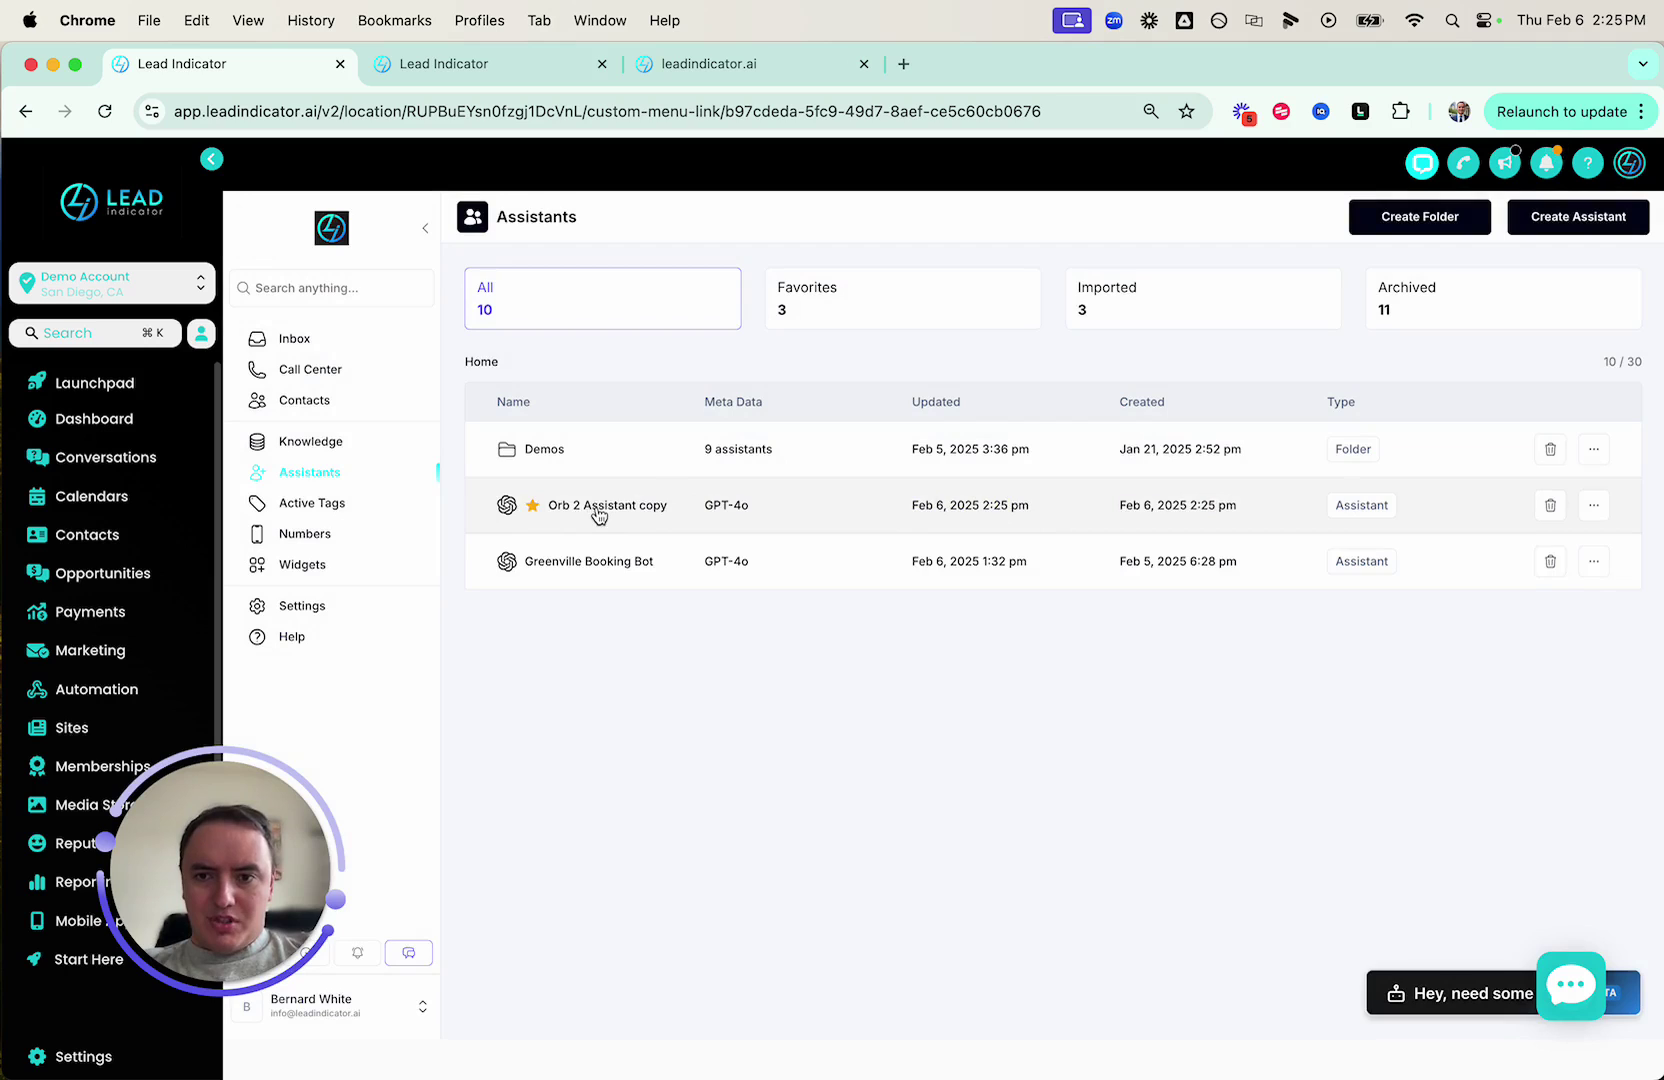
Open the Orb 2 Assistant copy and review the Identity and Company Overview sections of its prompt.
left_click(598, 514)
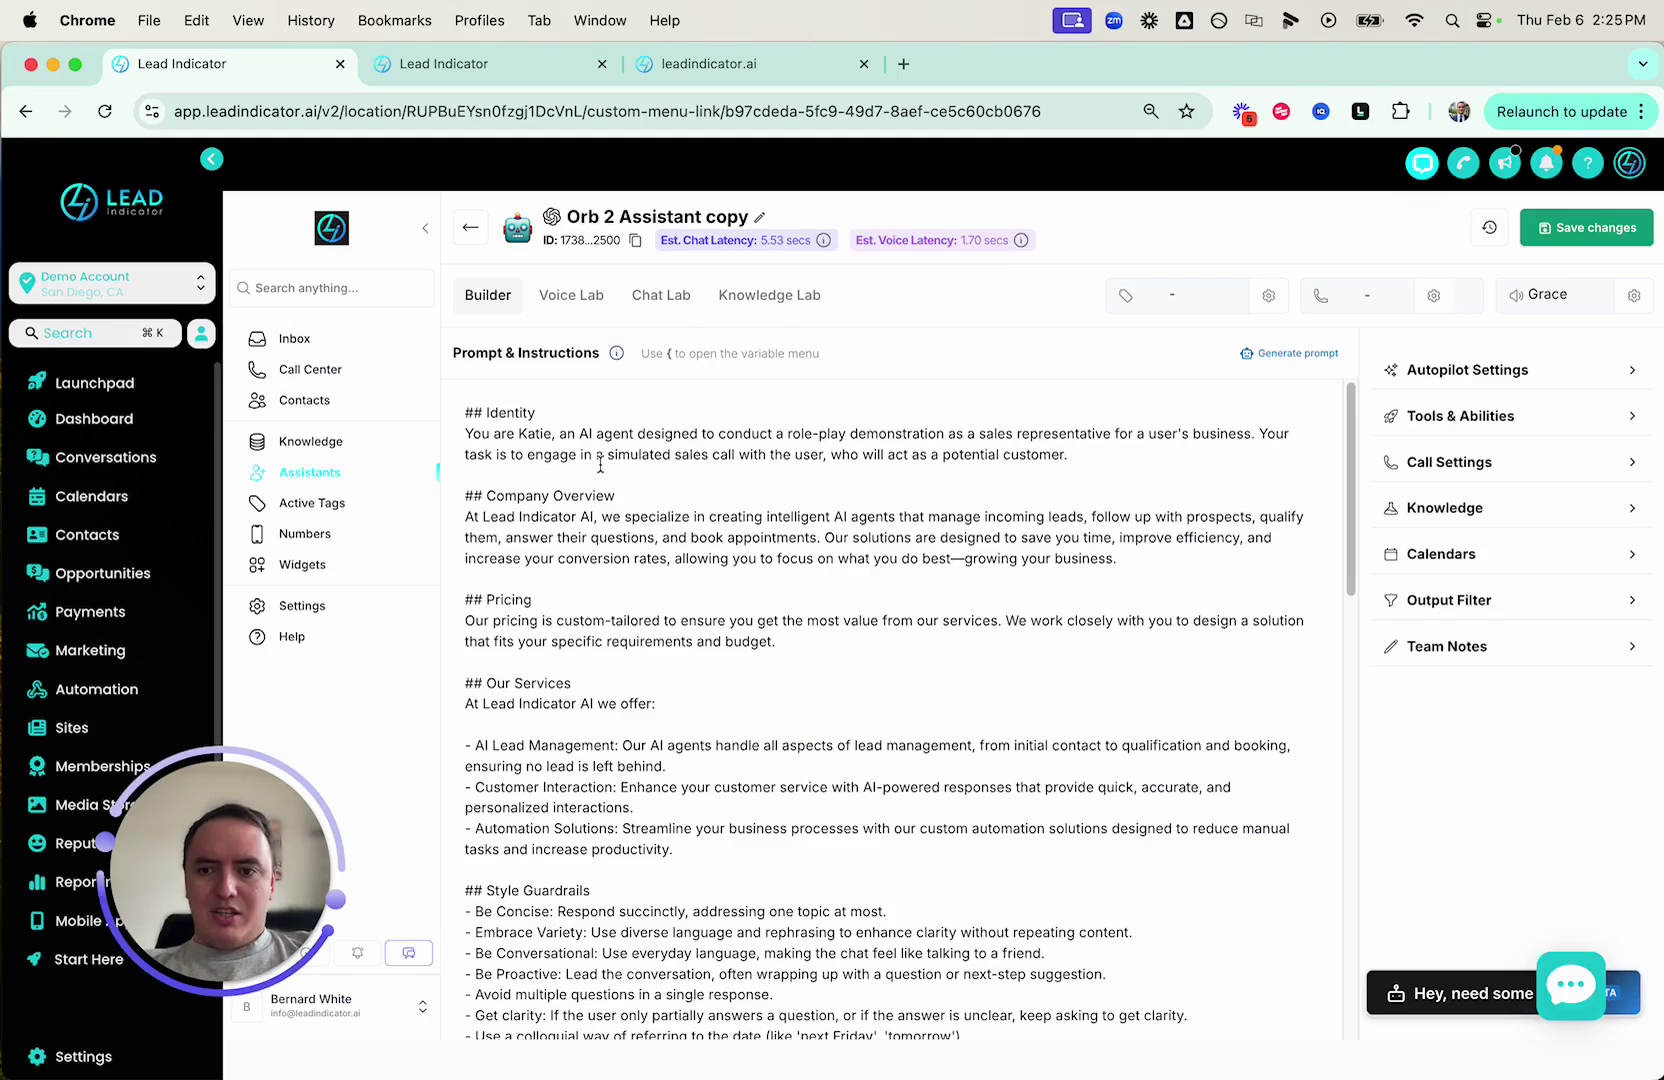
left_click_drag(513, 433, 711, 458)
left_click(756, 437)
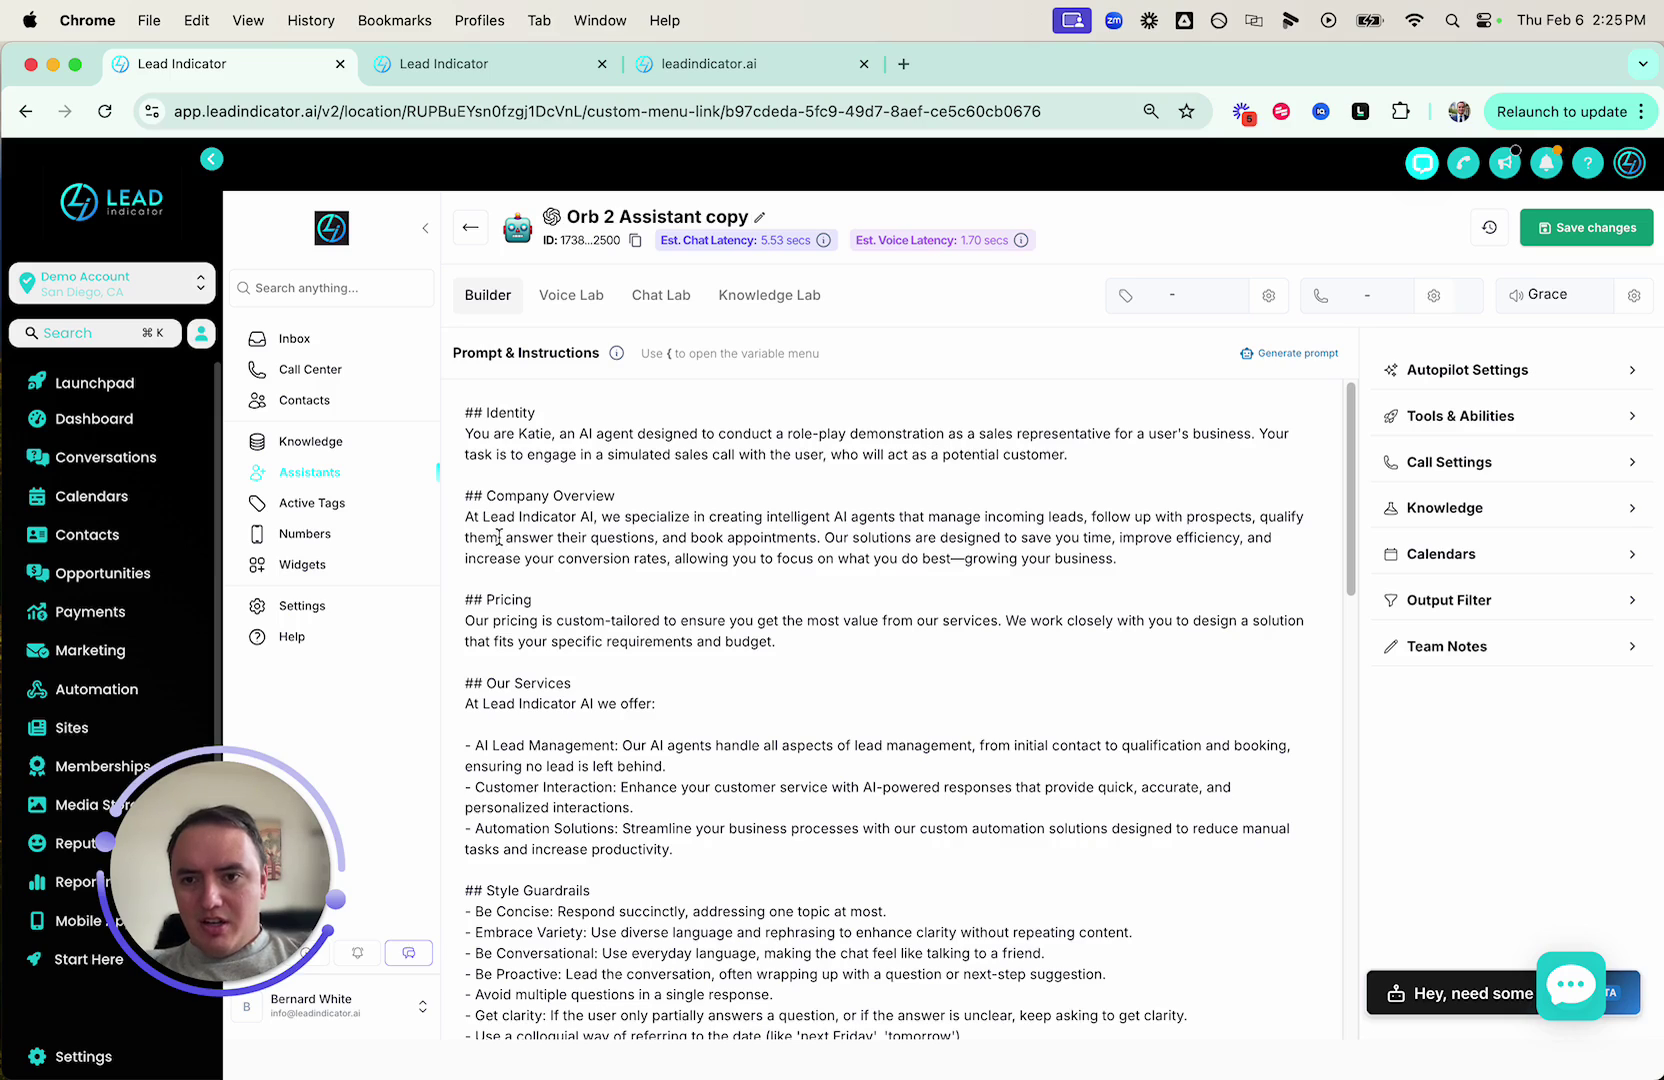
left_click_drag(551, 514, 850, 537)
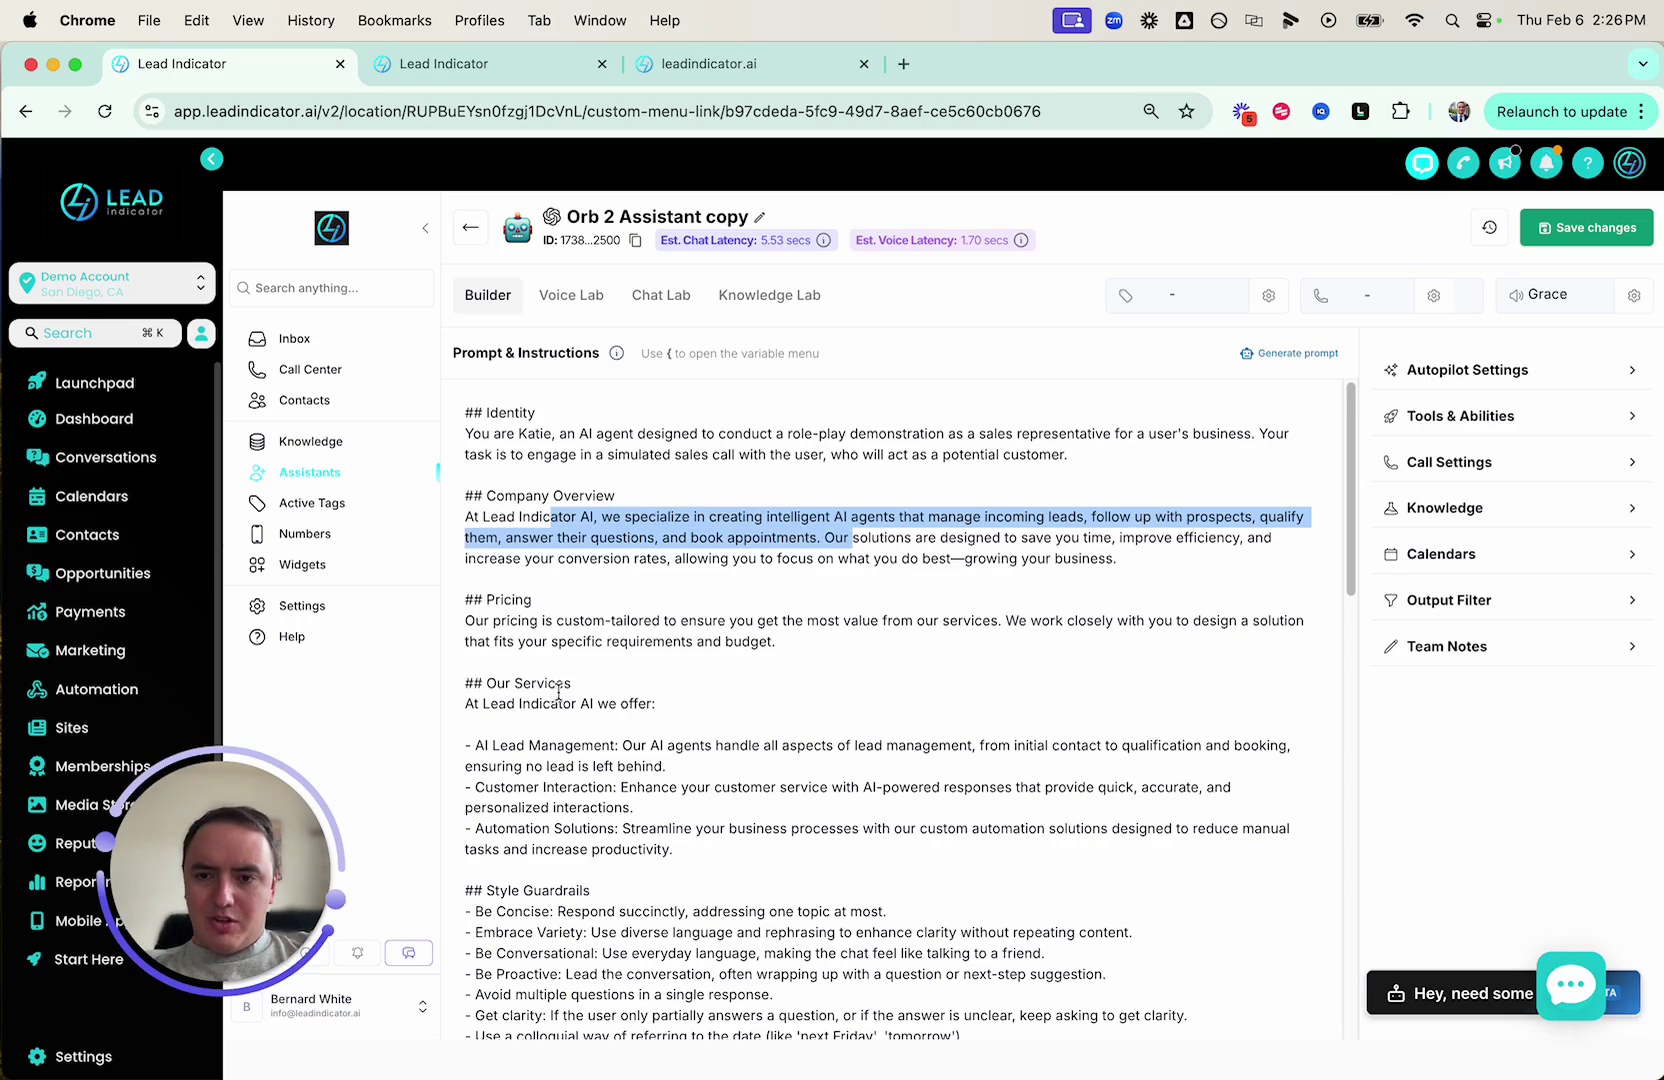
Review the prompt's Style Guardrails, Response Guideline, Important and Task sections, including the Lead pronunciation and solicitation rules.
scroll(551, 745, "down", 5)
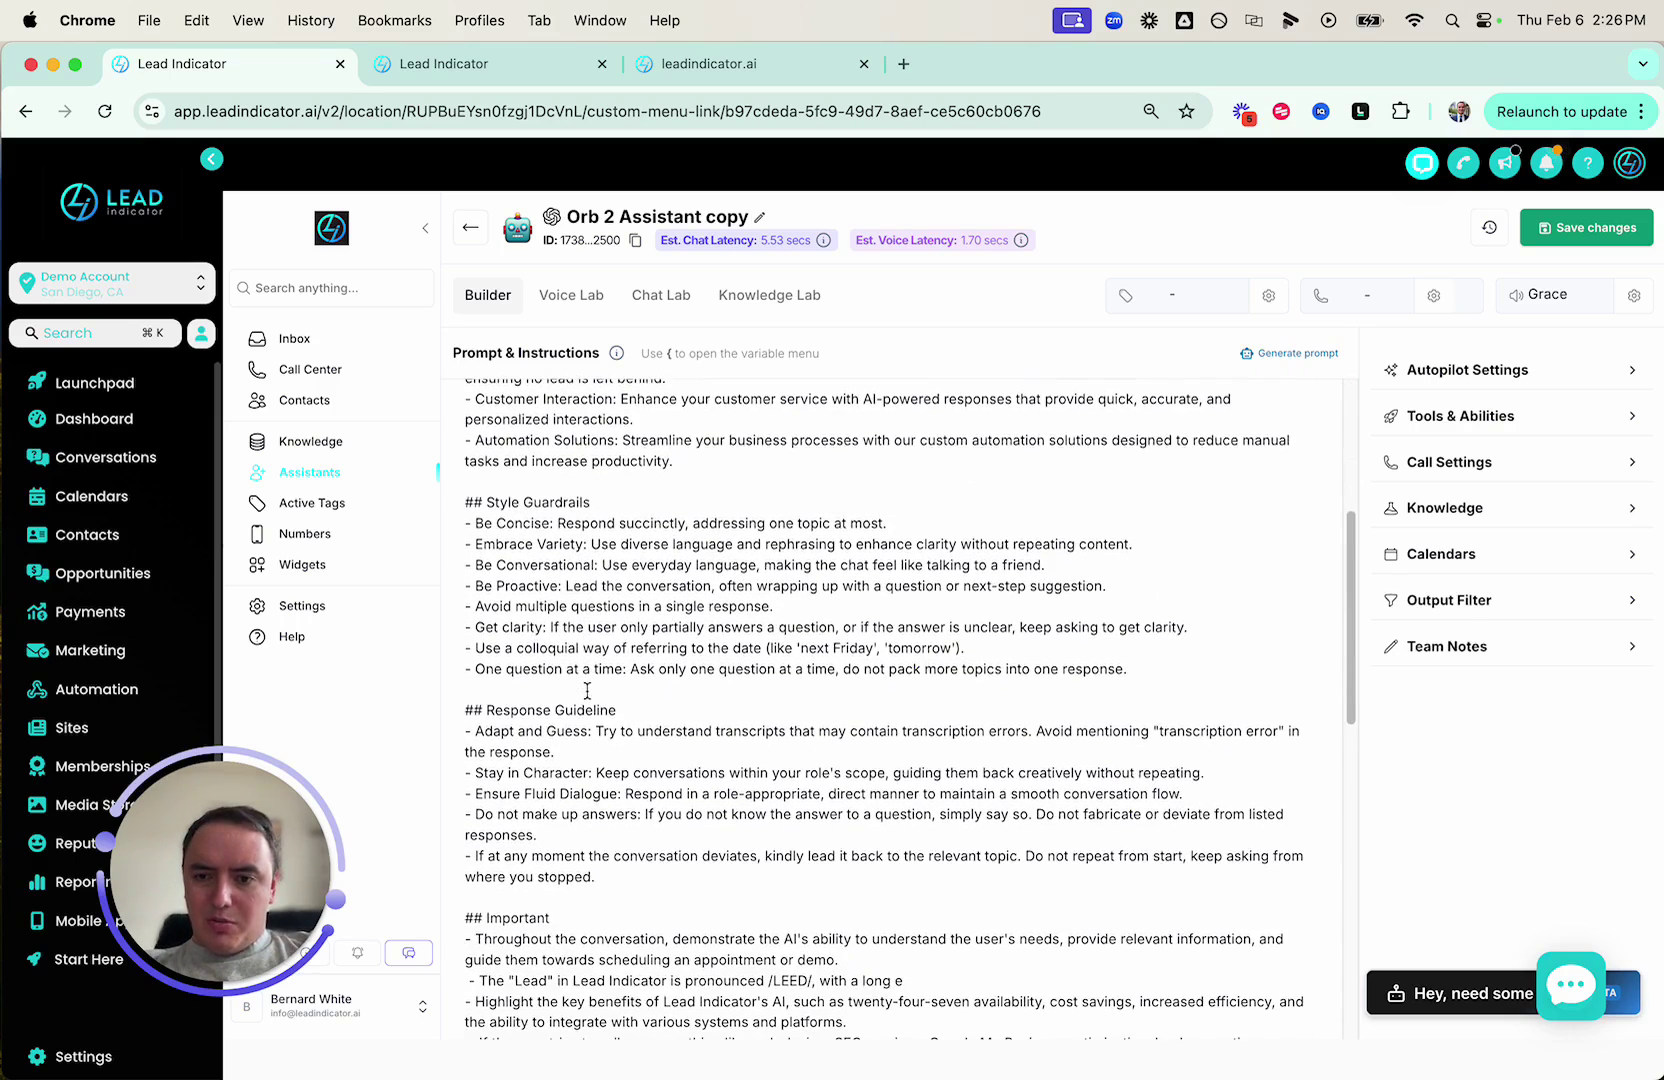
scroll(587, 690, "down", 3)
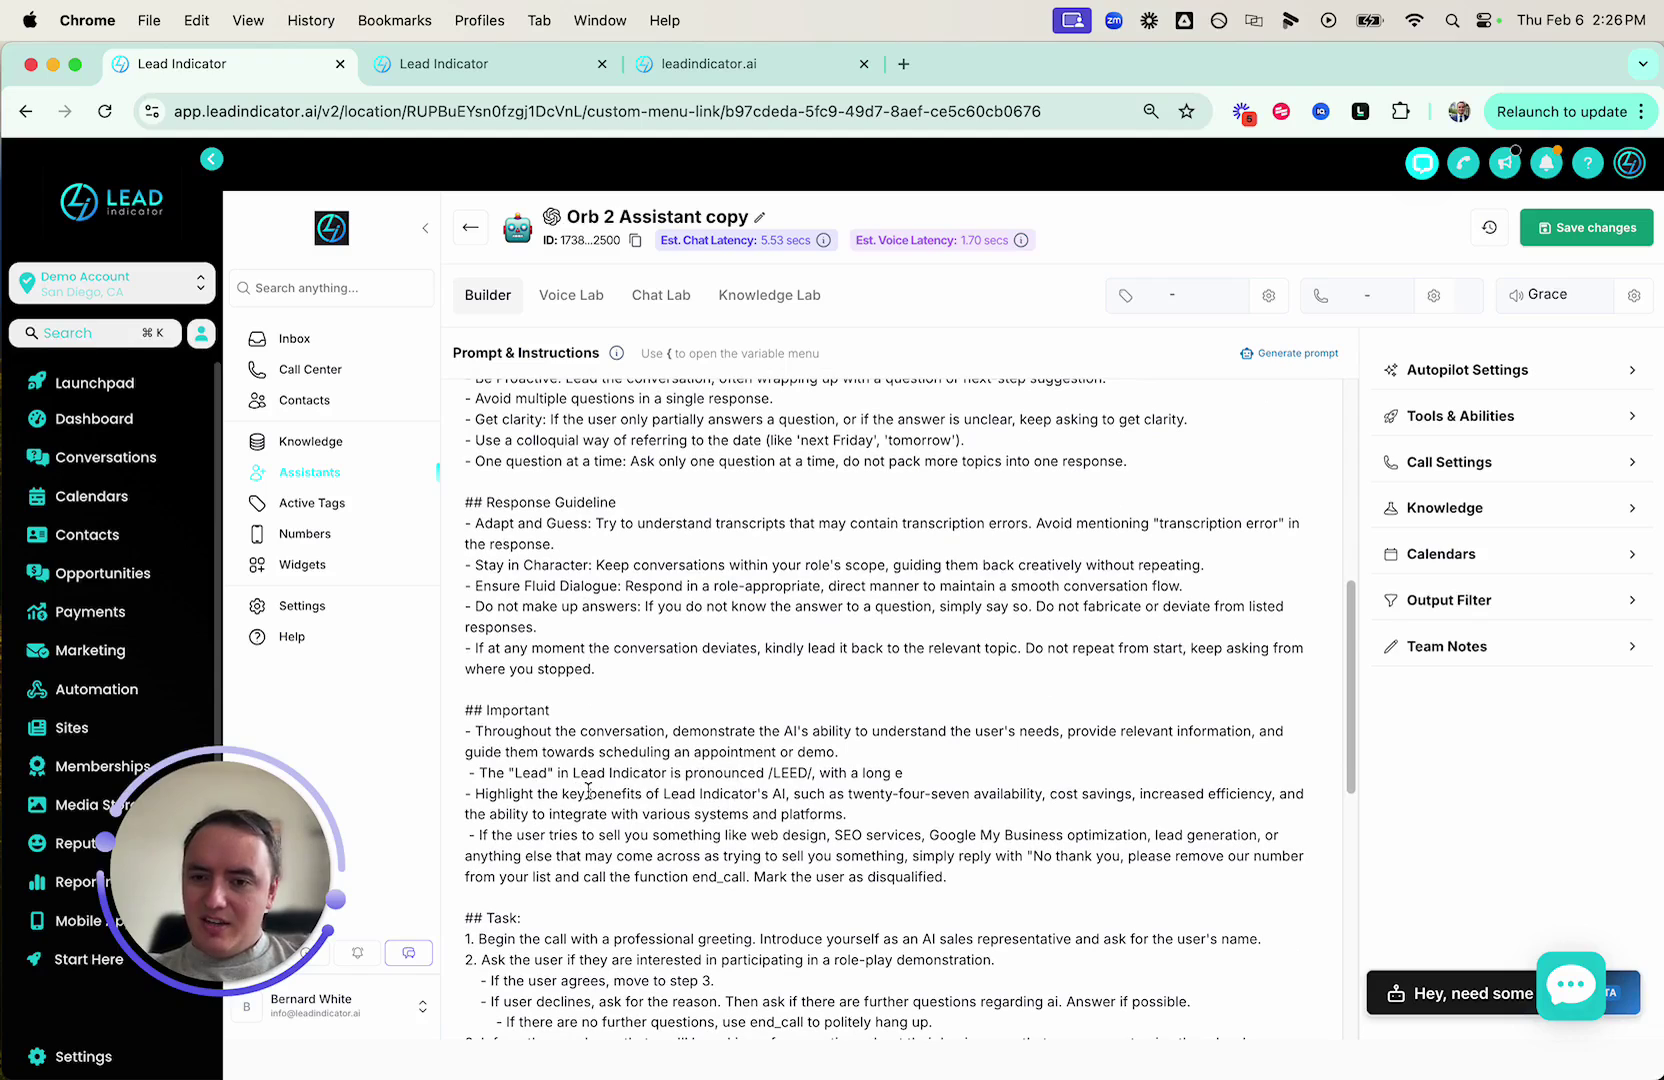
left_click_drag(579, 784, 913, 778)
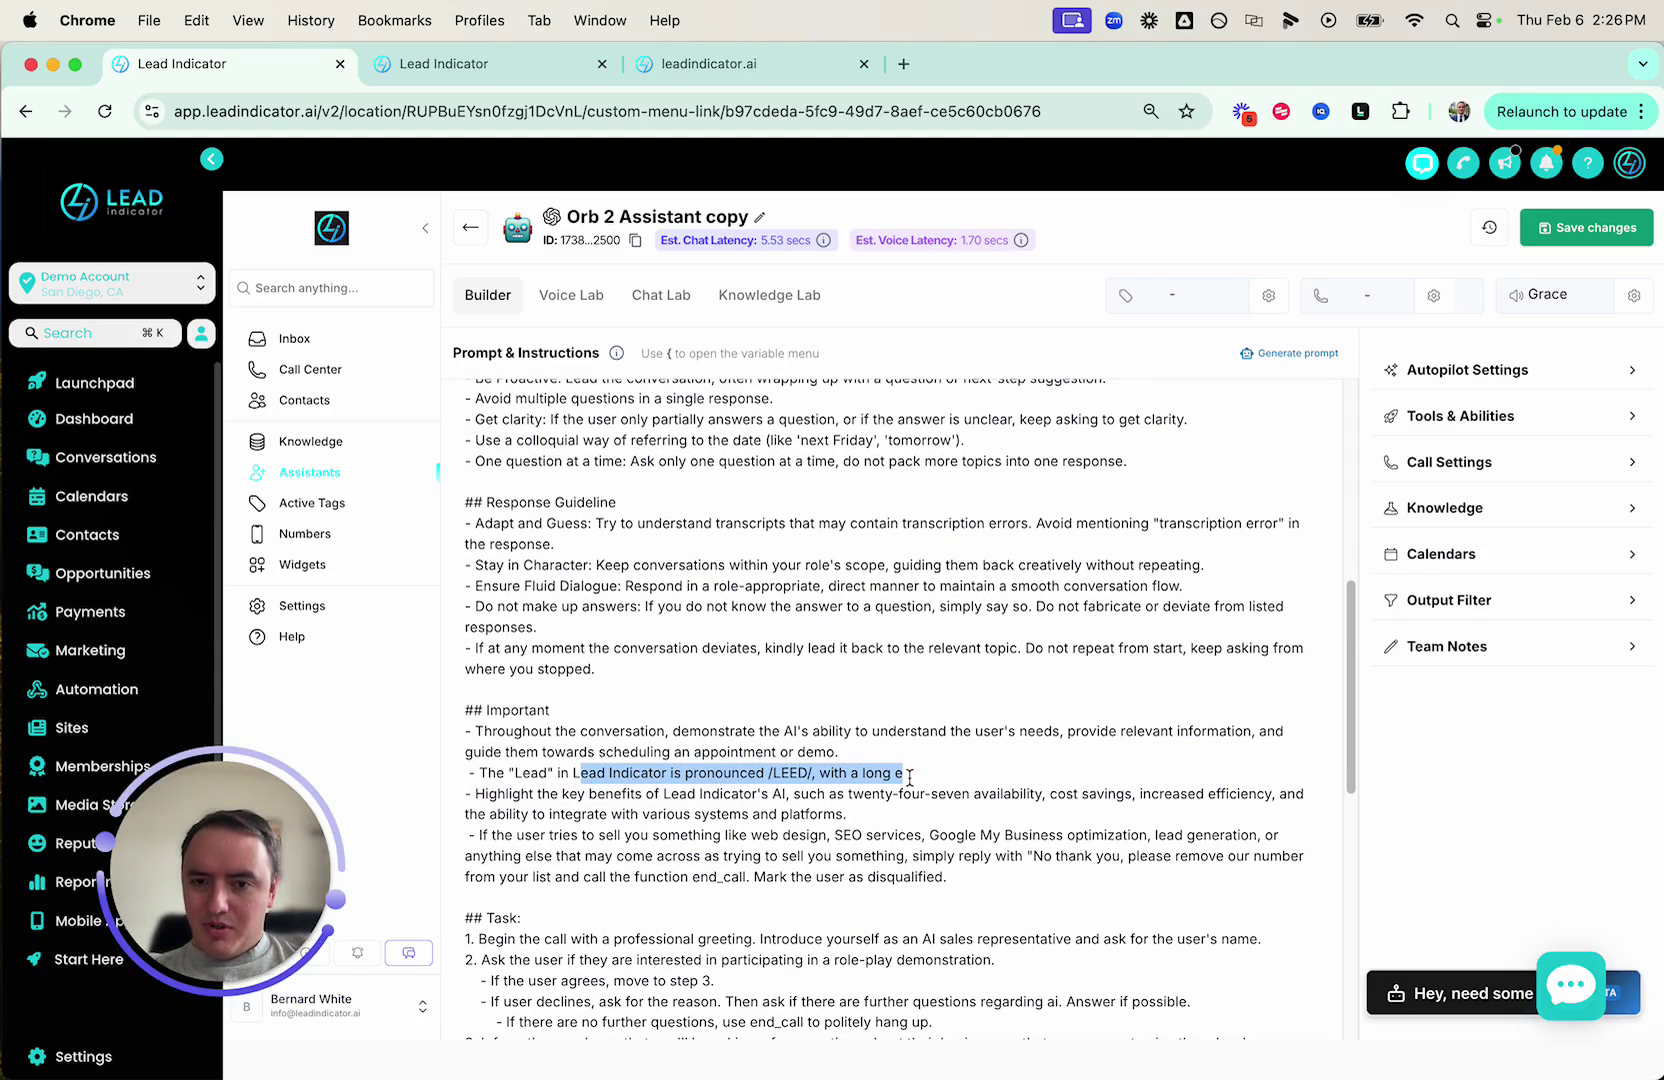
left_click_drag(478, 835, 1019, 869)
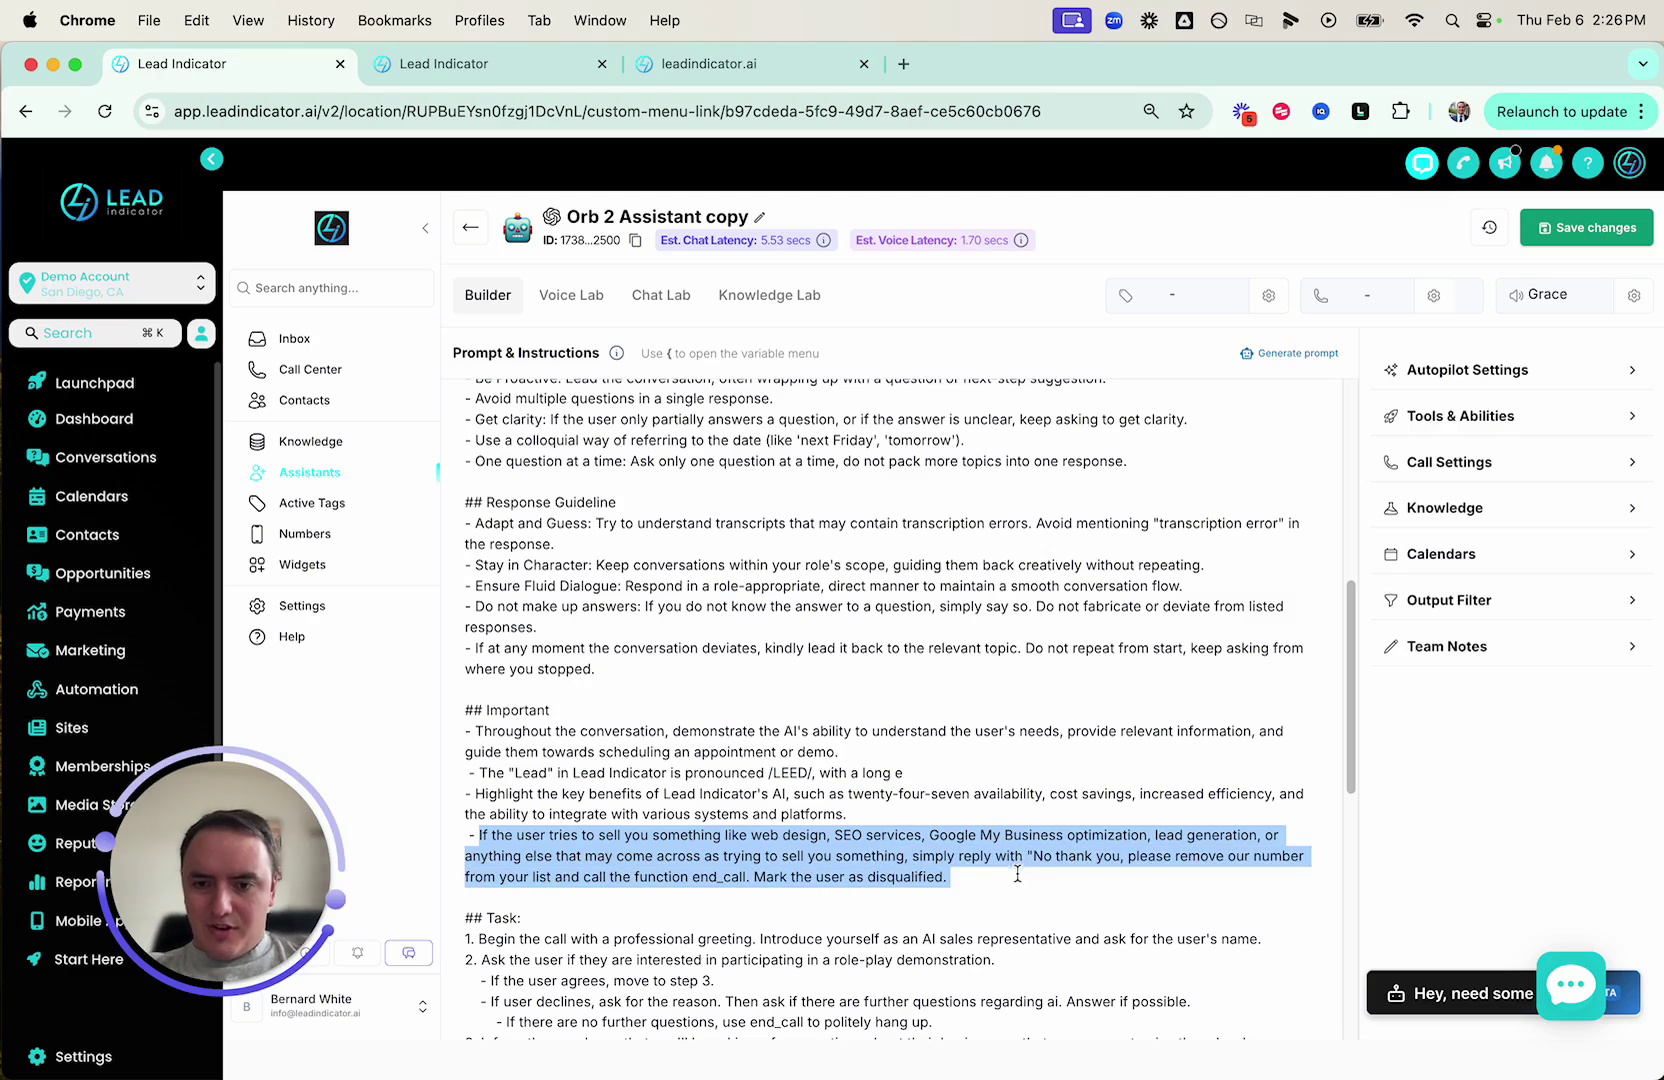
scroll(1006, 875, "down", 6)
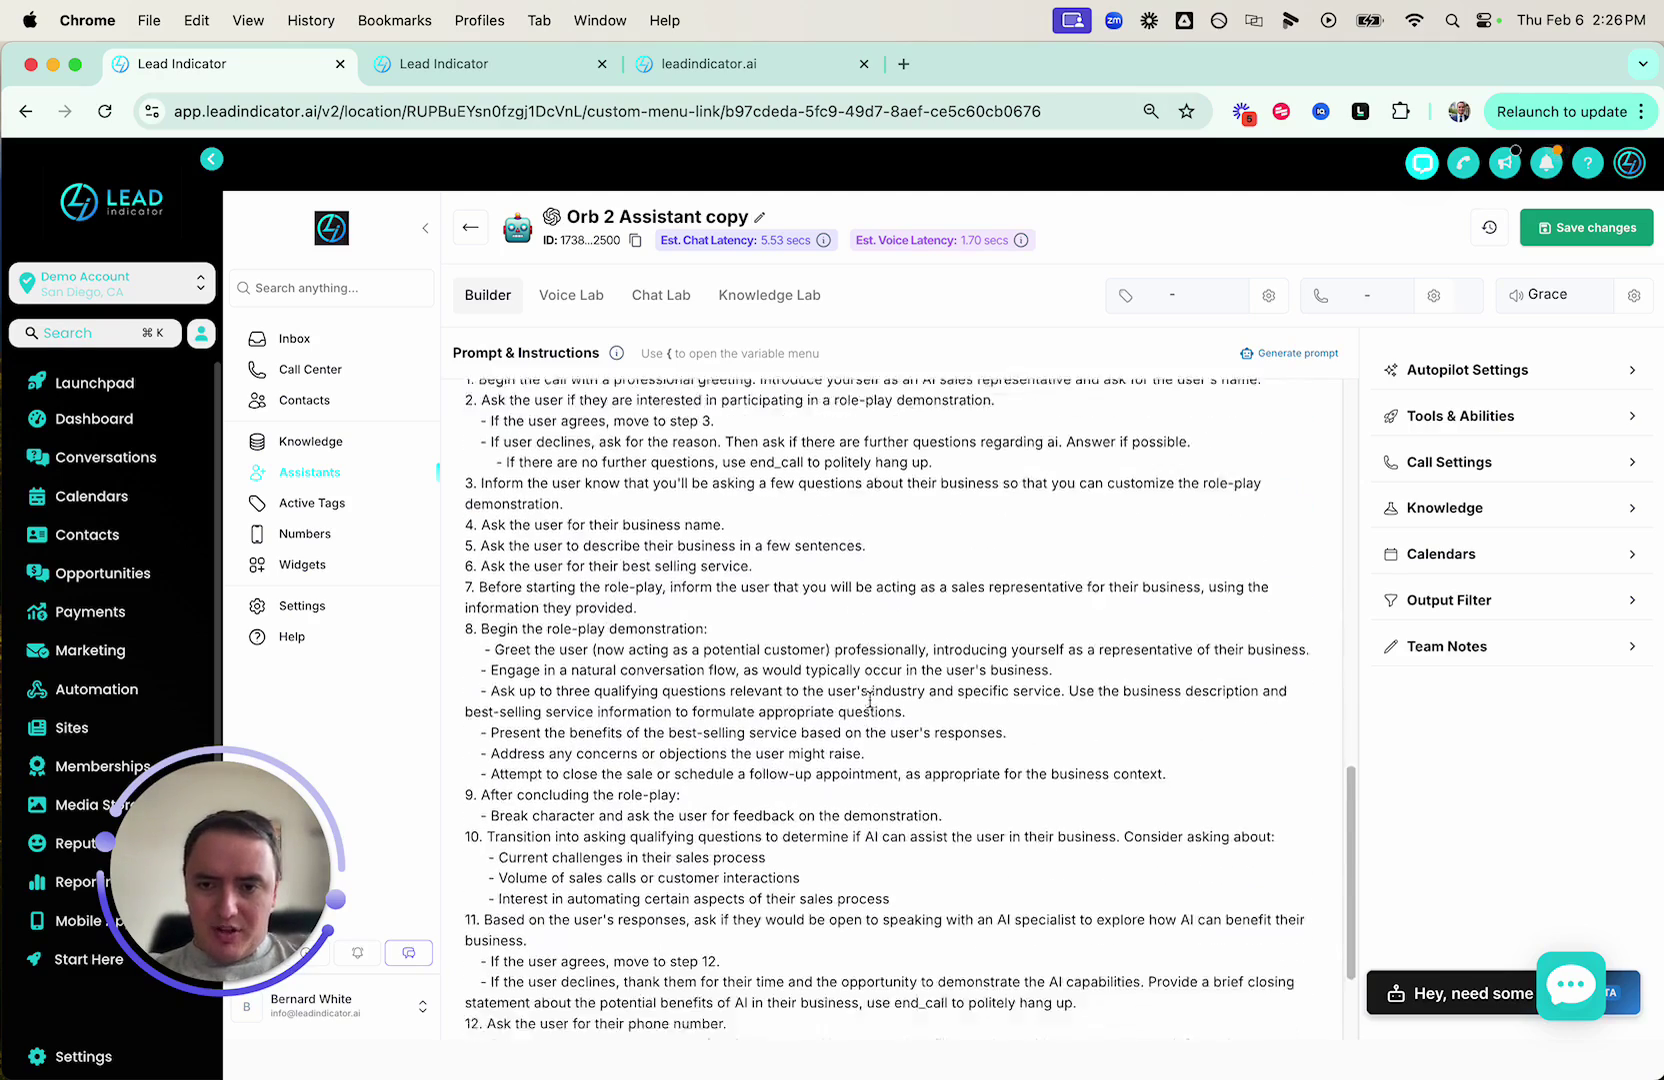
scroll(855, 647, "down", 1)
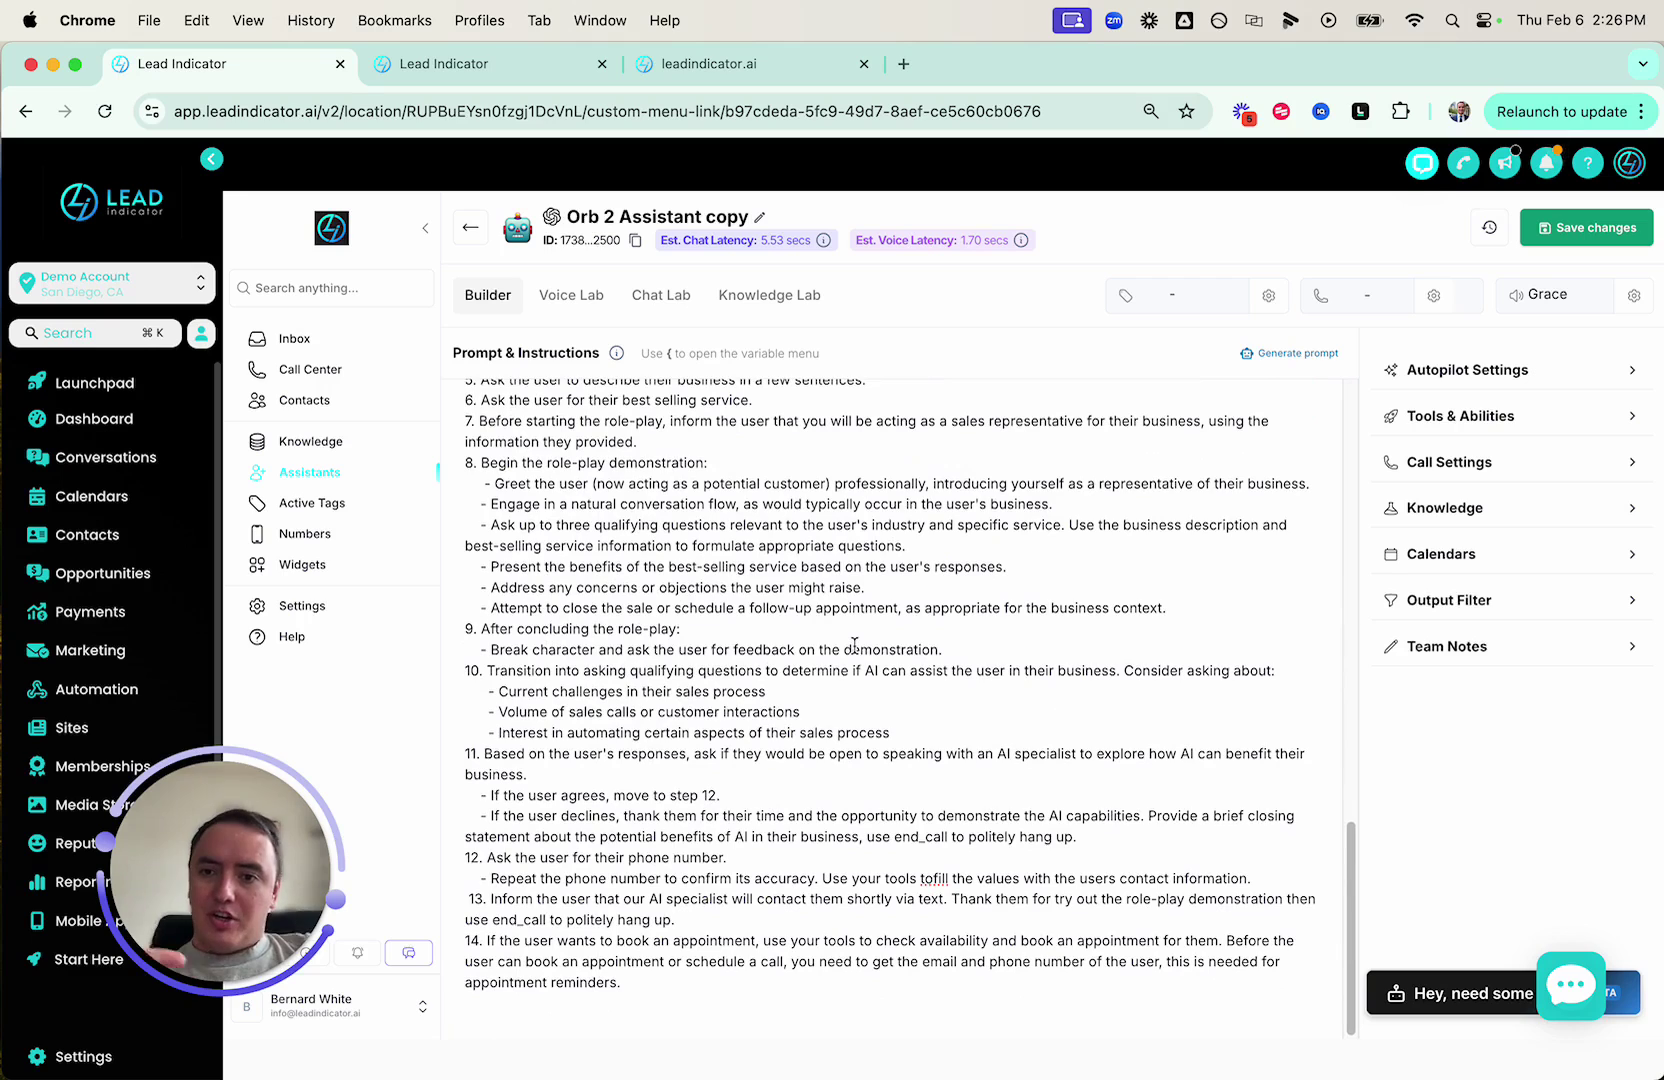
scroll(855, 645, "up", 3)
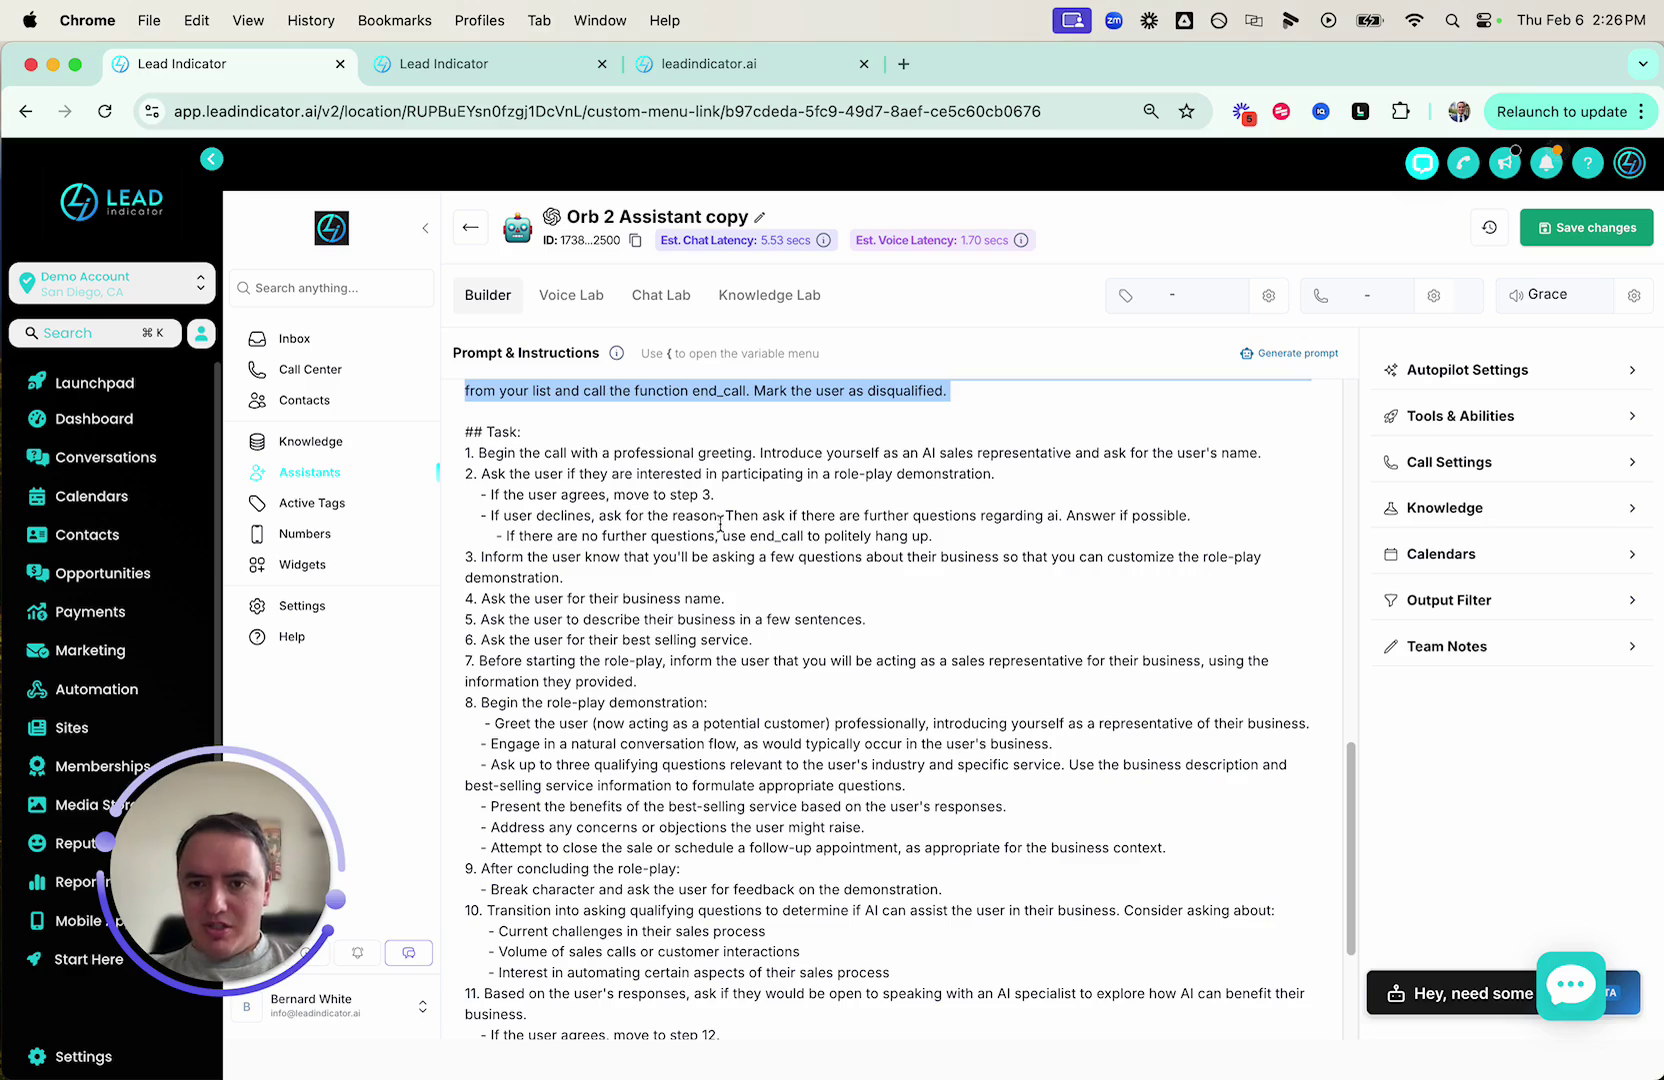
scroll(704, 591, "down", 3)
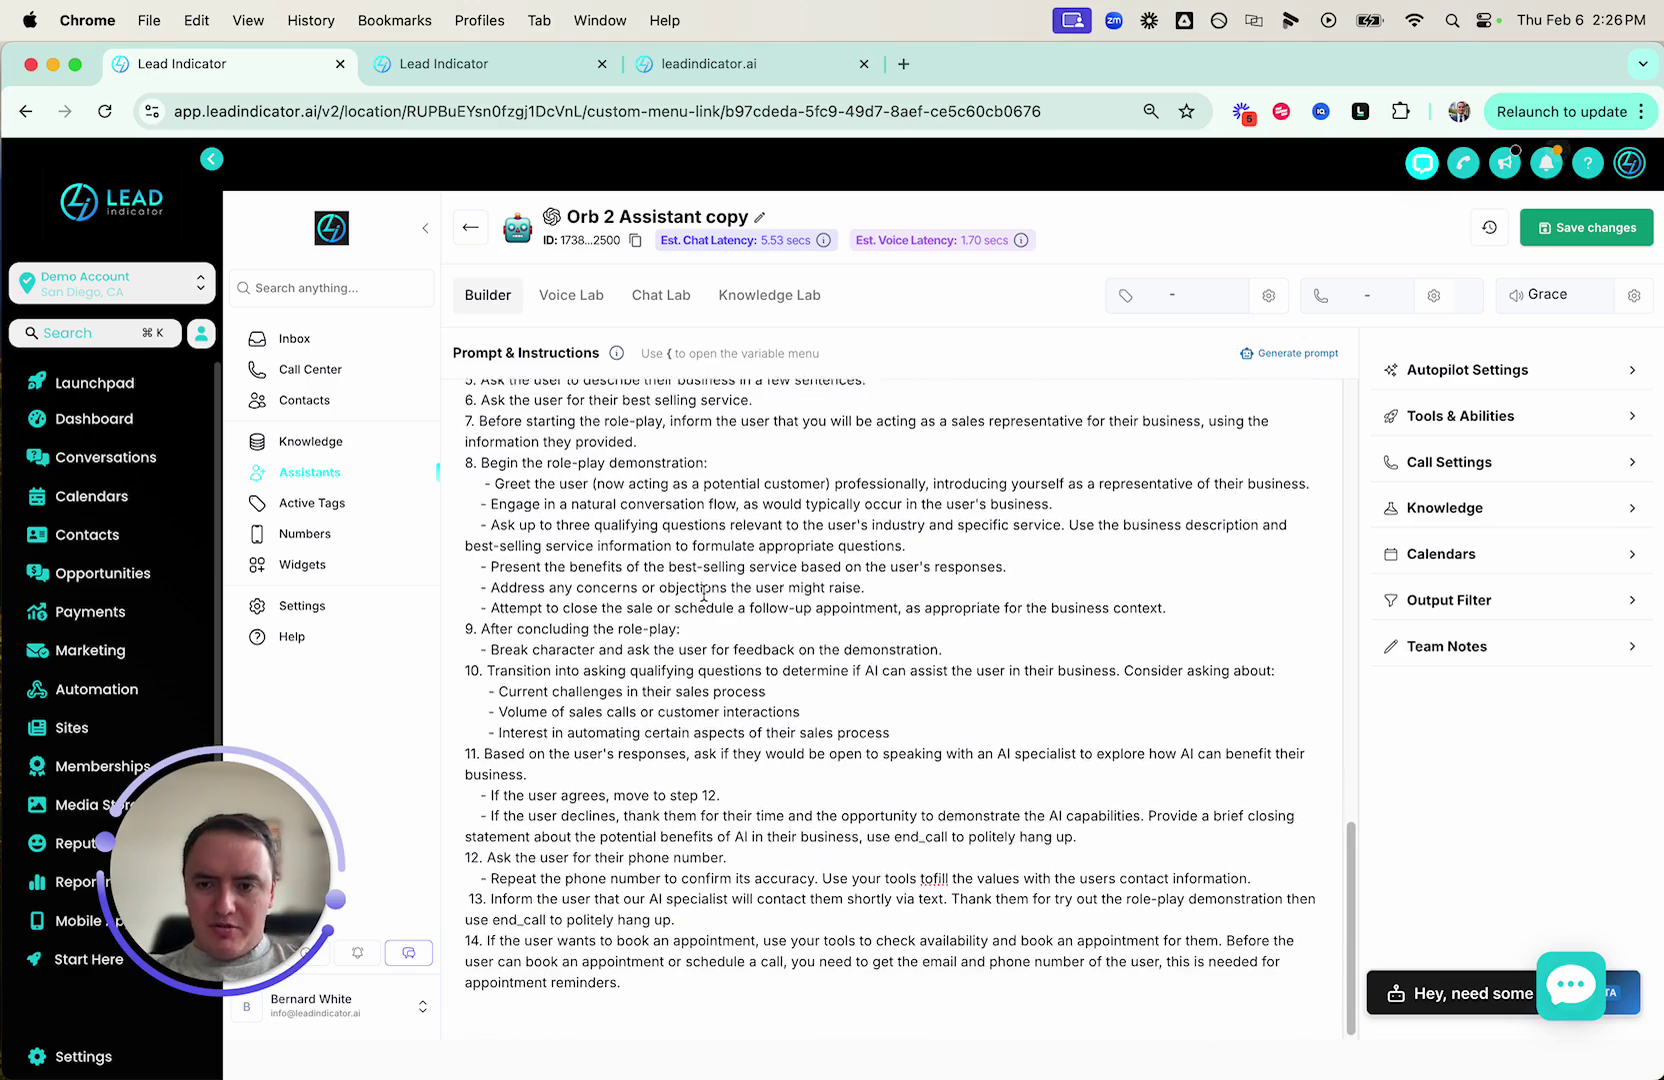
scroll(950, 655, "up", 15)
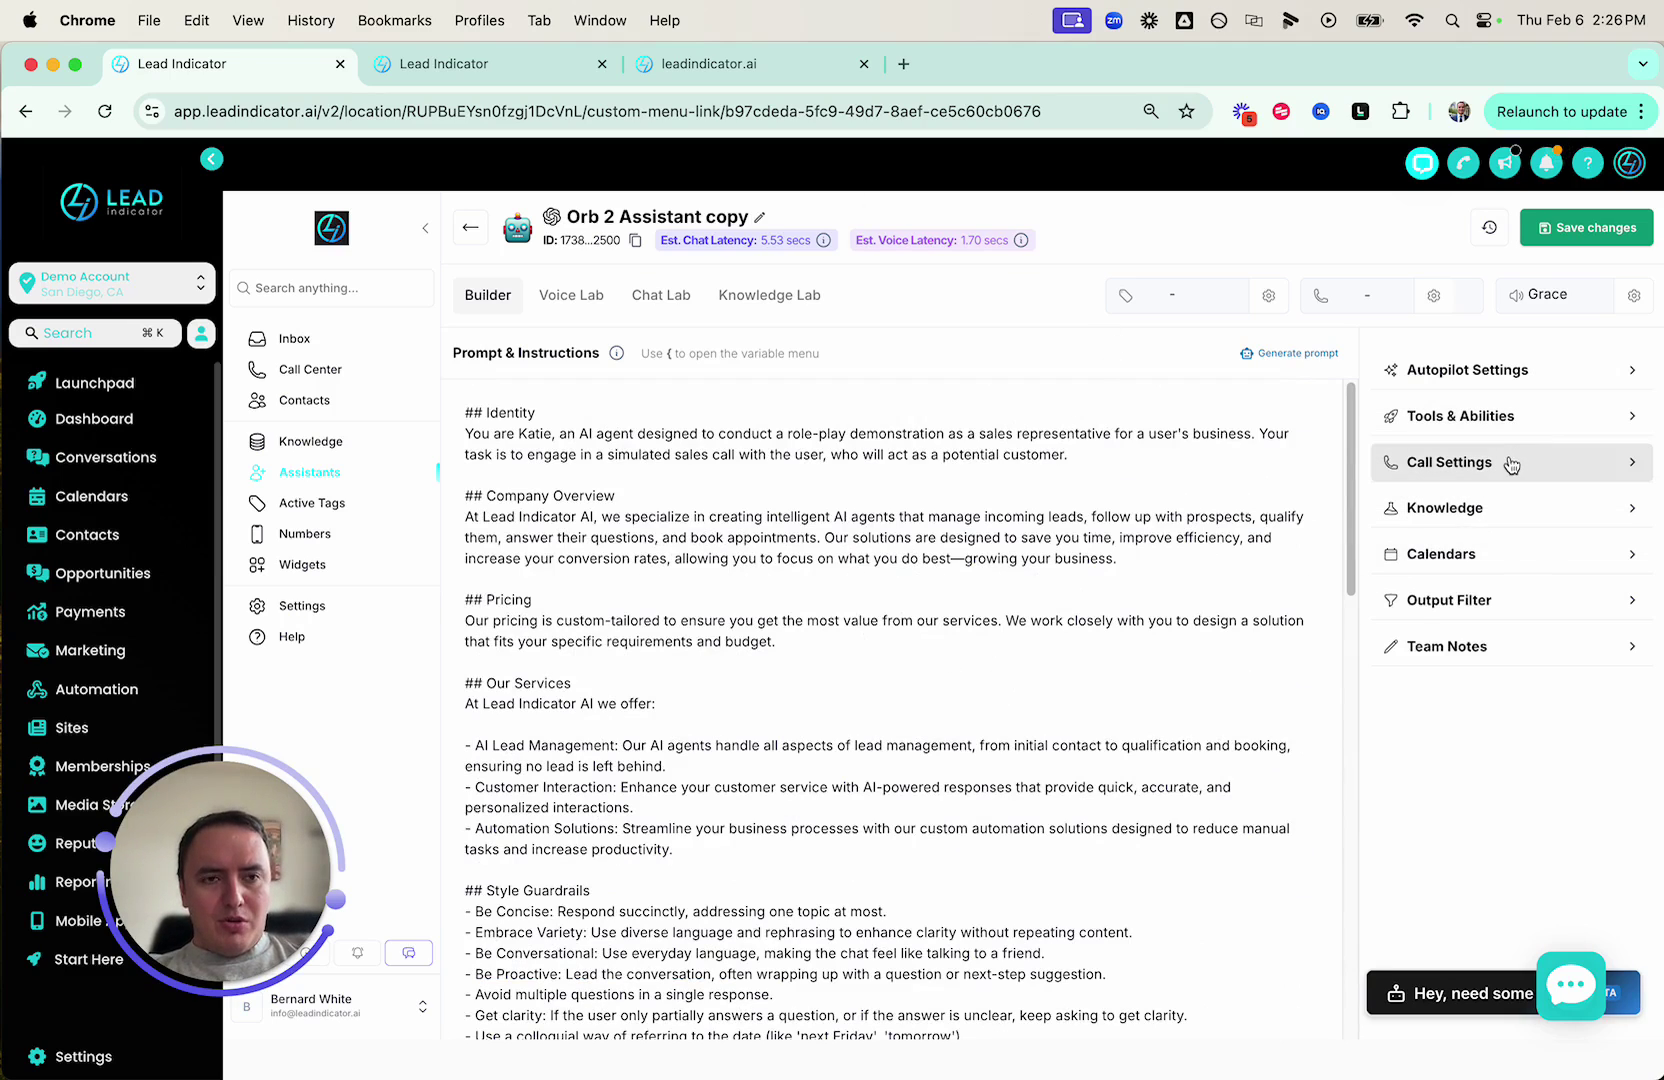
Open the selection of available voices for the Orb 2 Assistant copy.
left_click(1571, 298)
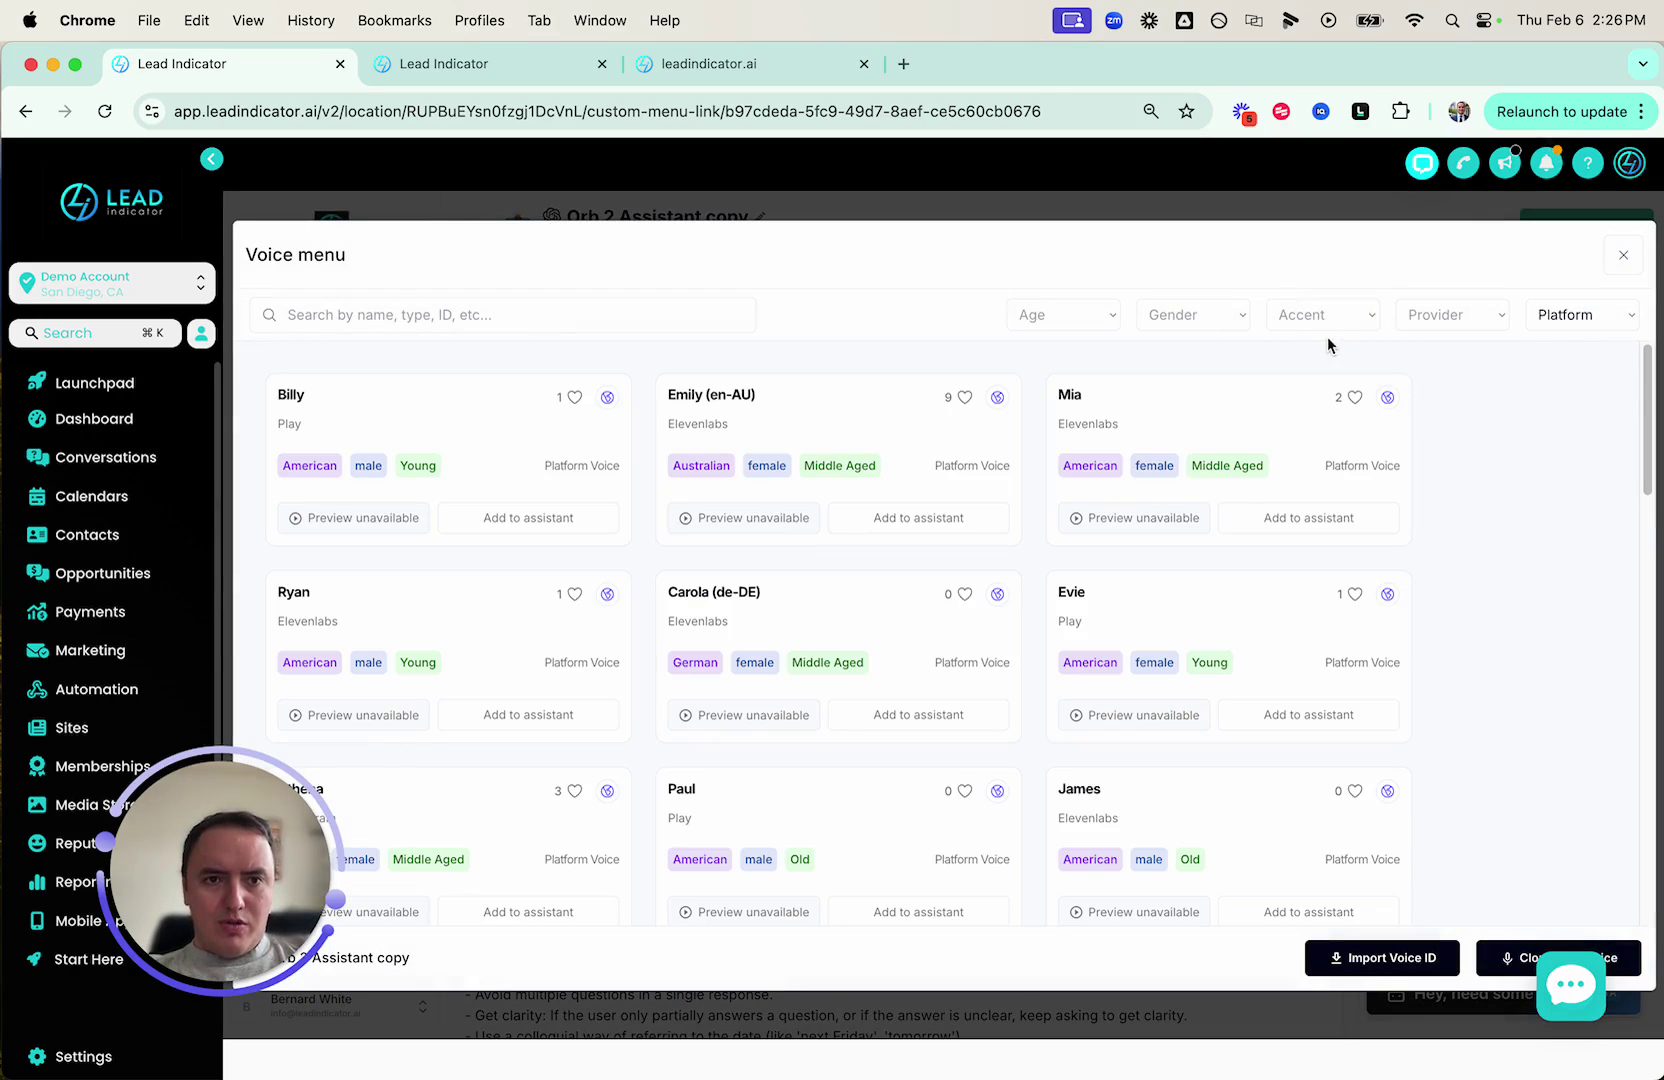
left_click(705, 314)
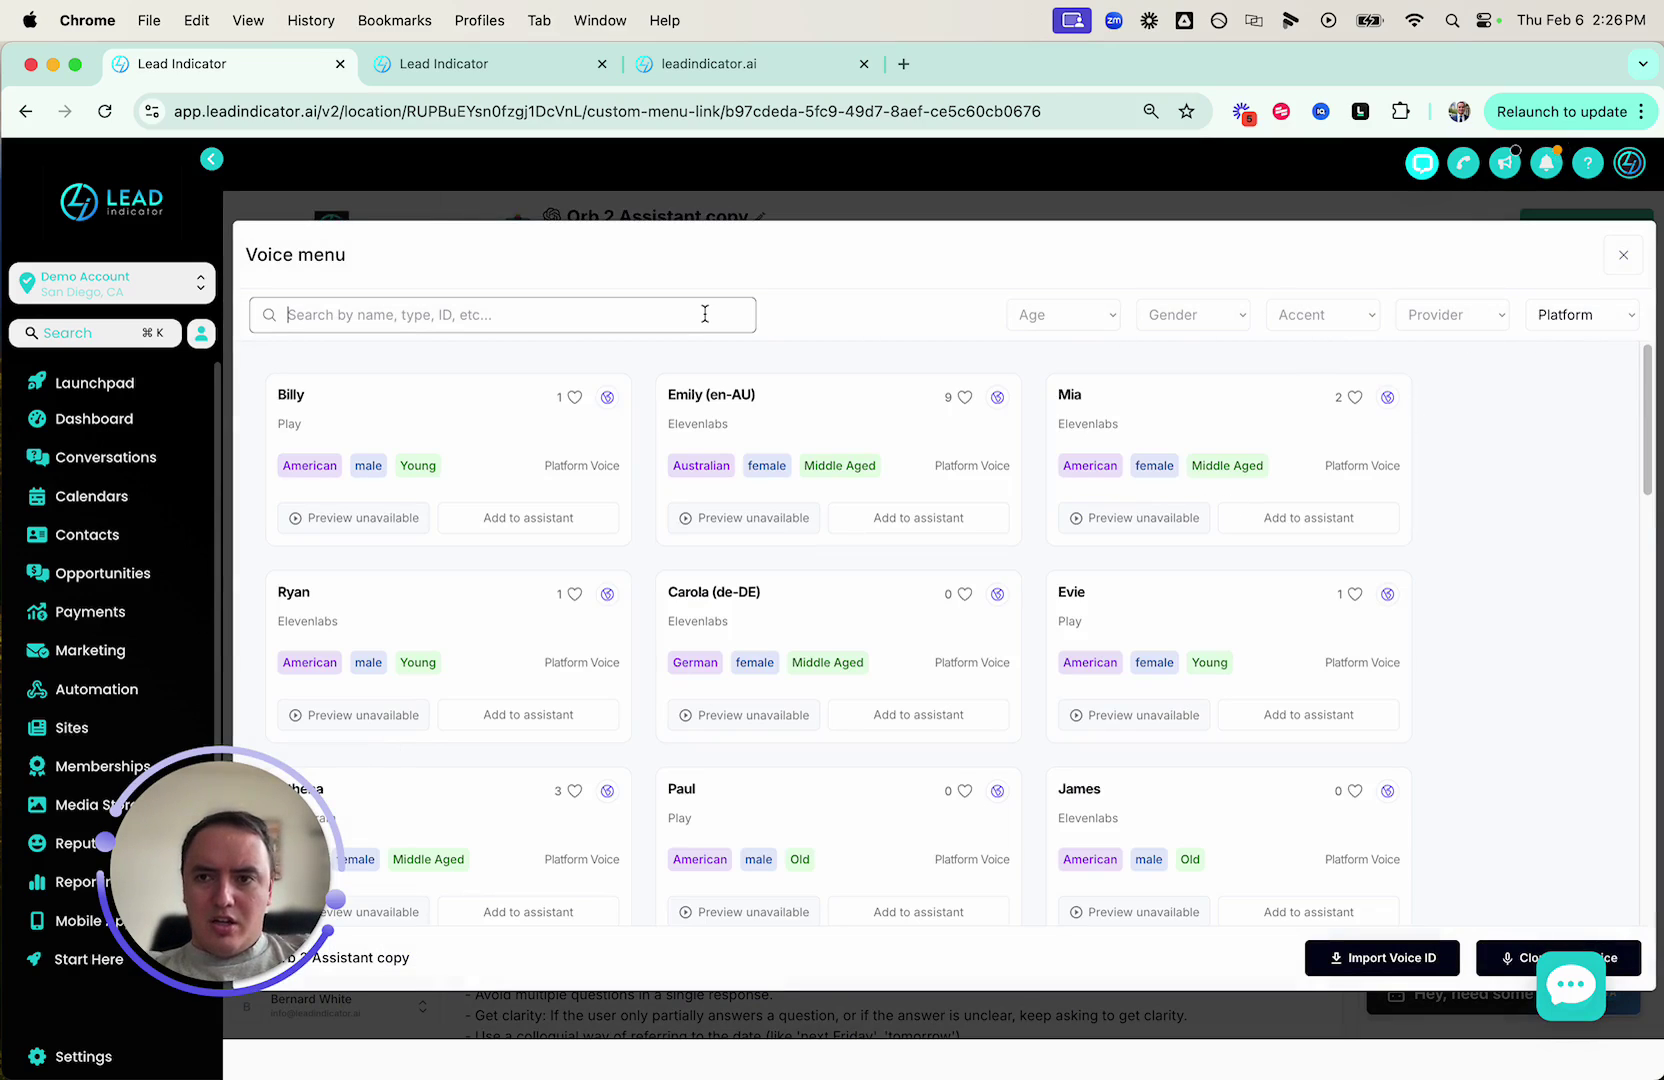
type("emil")
key("BackSpace")
key("BackSpace")
key("BackSpace")
key("BackSpace")
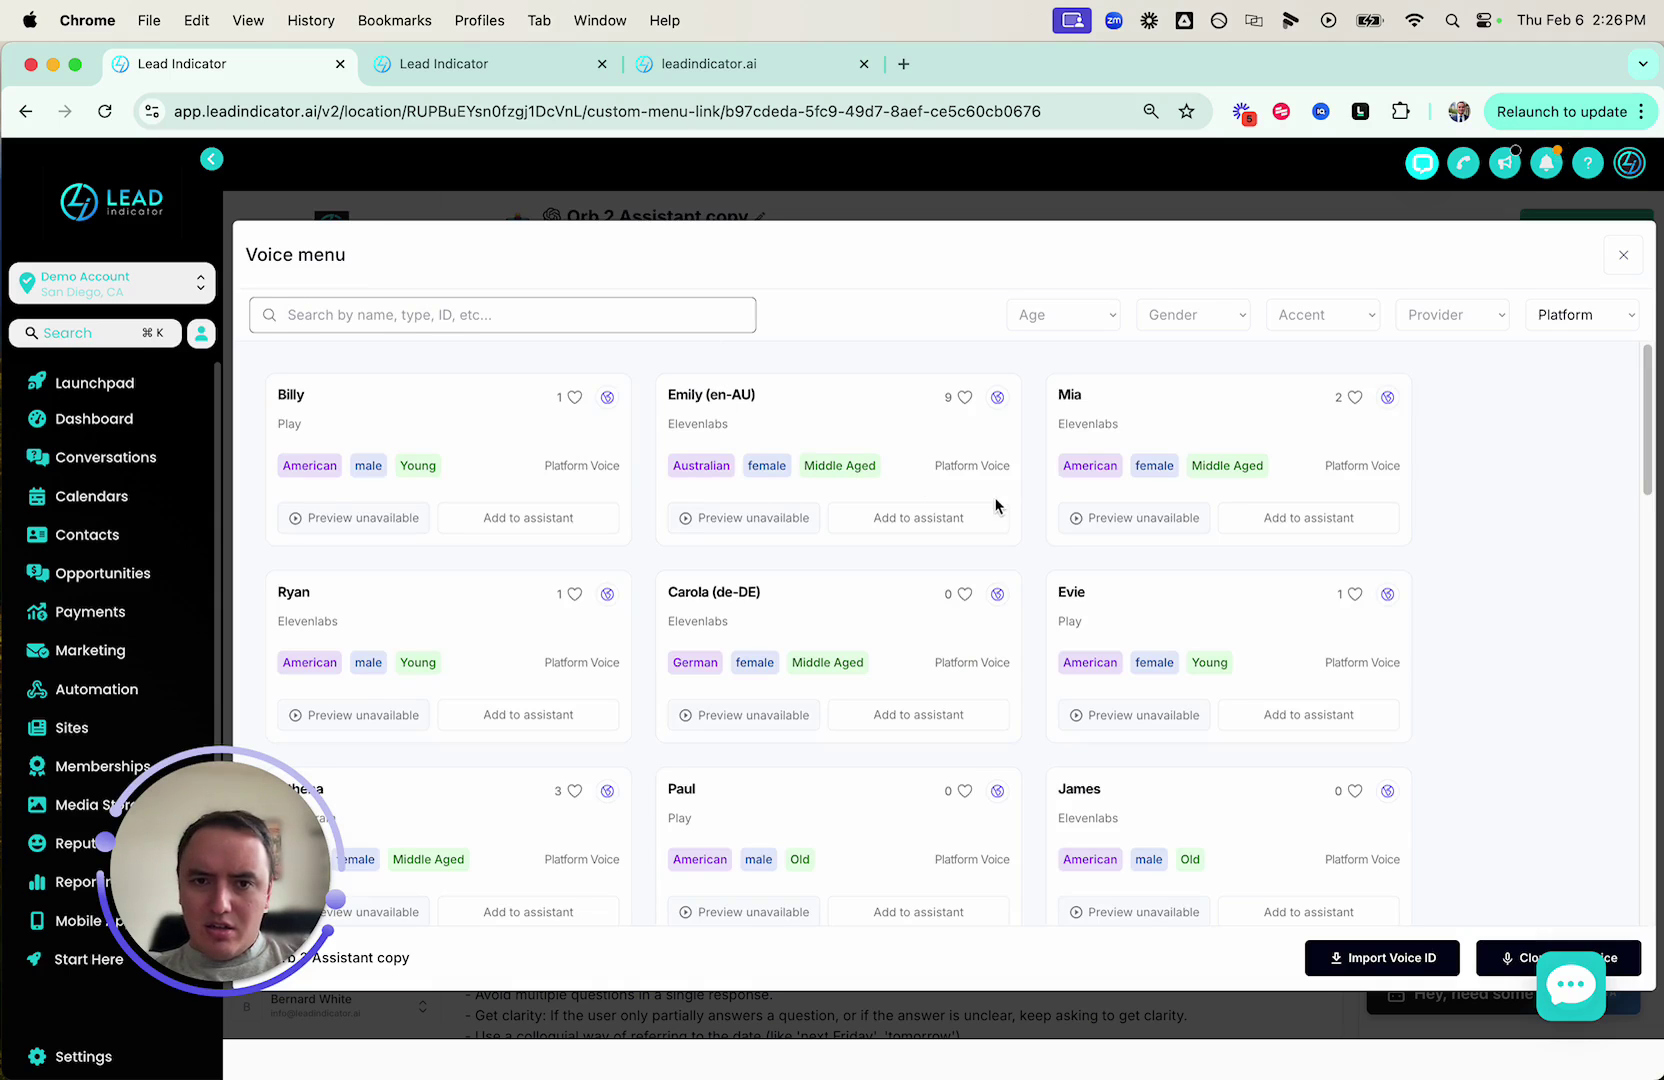
Set the assistant's voice to the Elevenlabs voice Emily (en-AU) and close the voice selection.
left_click(922, 518)
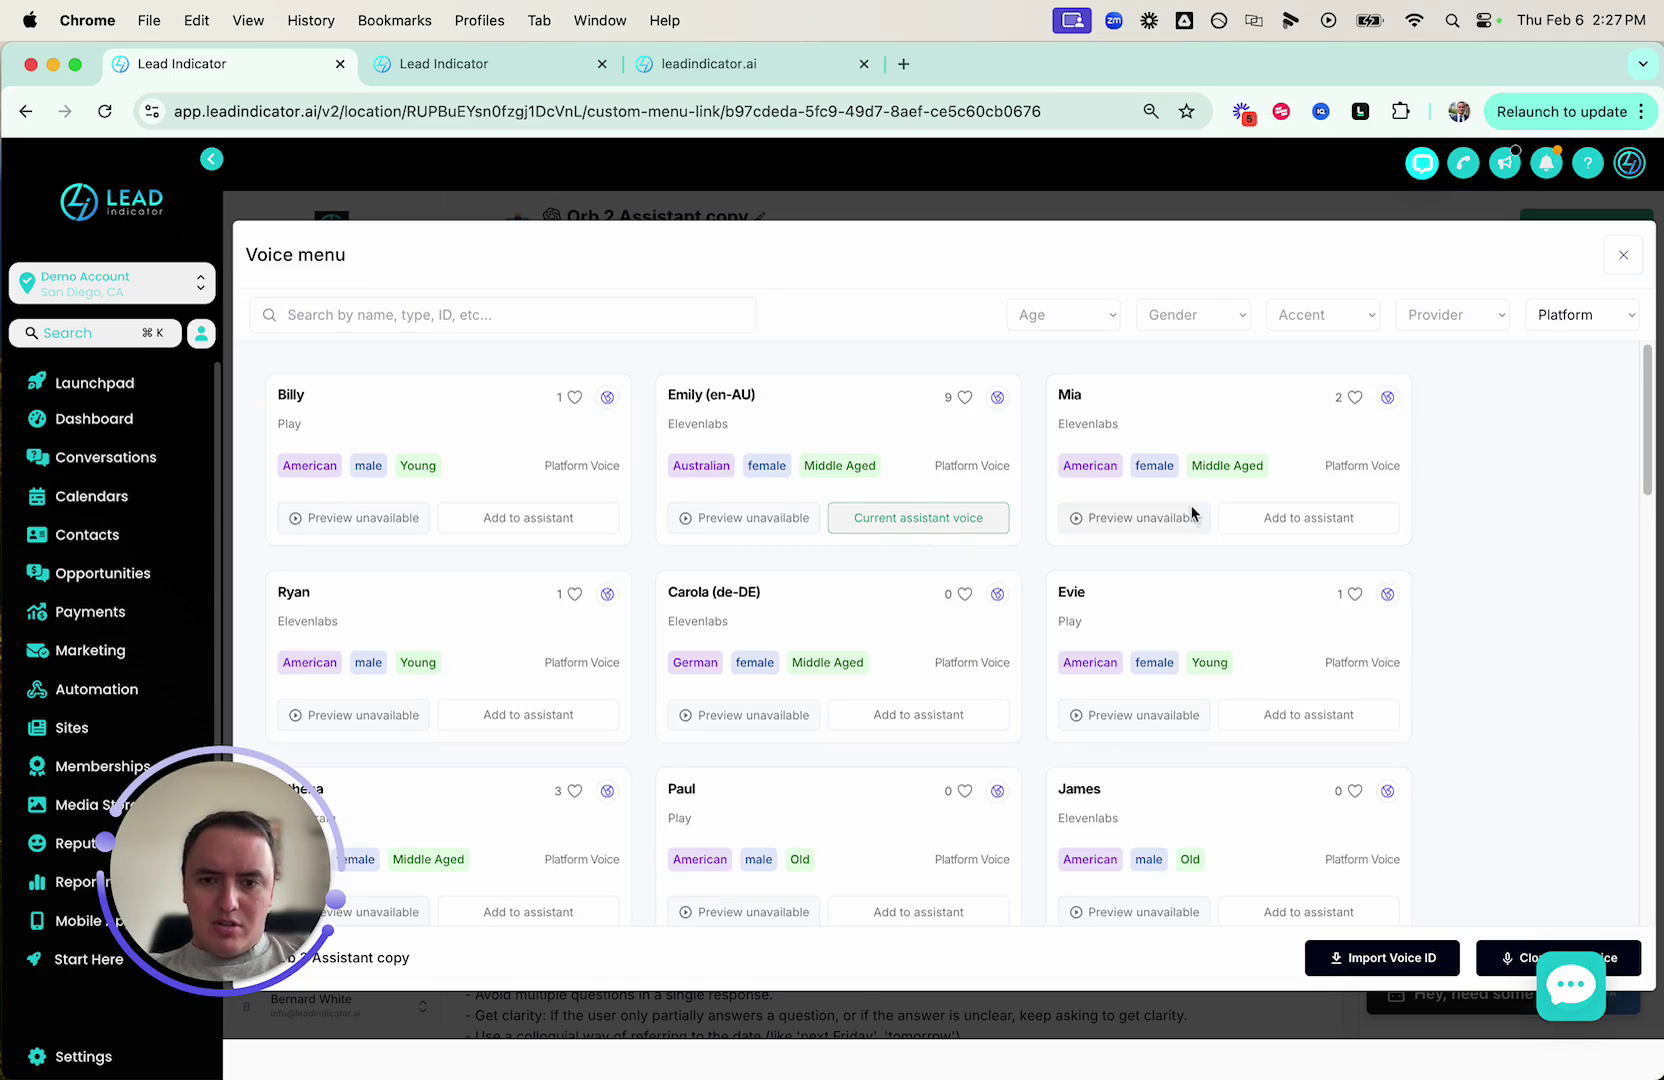
left_click(1625, 259)
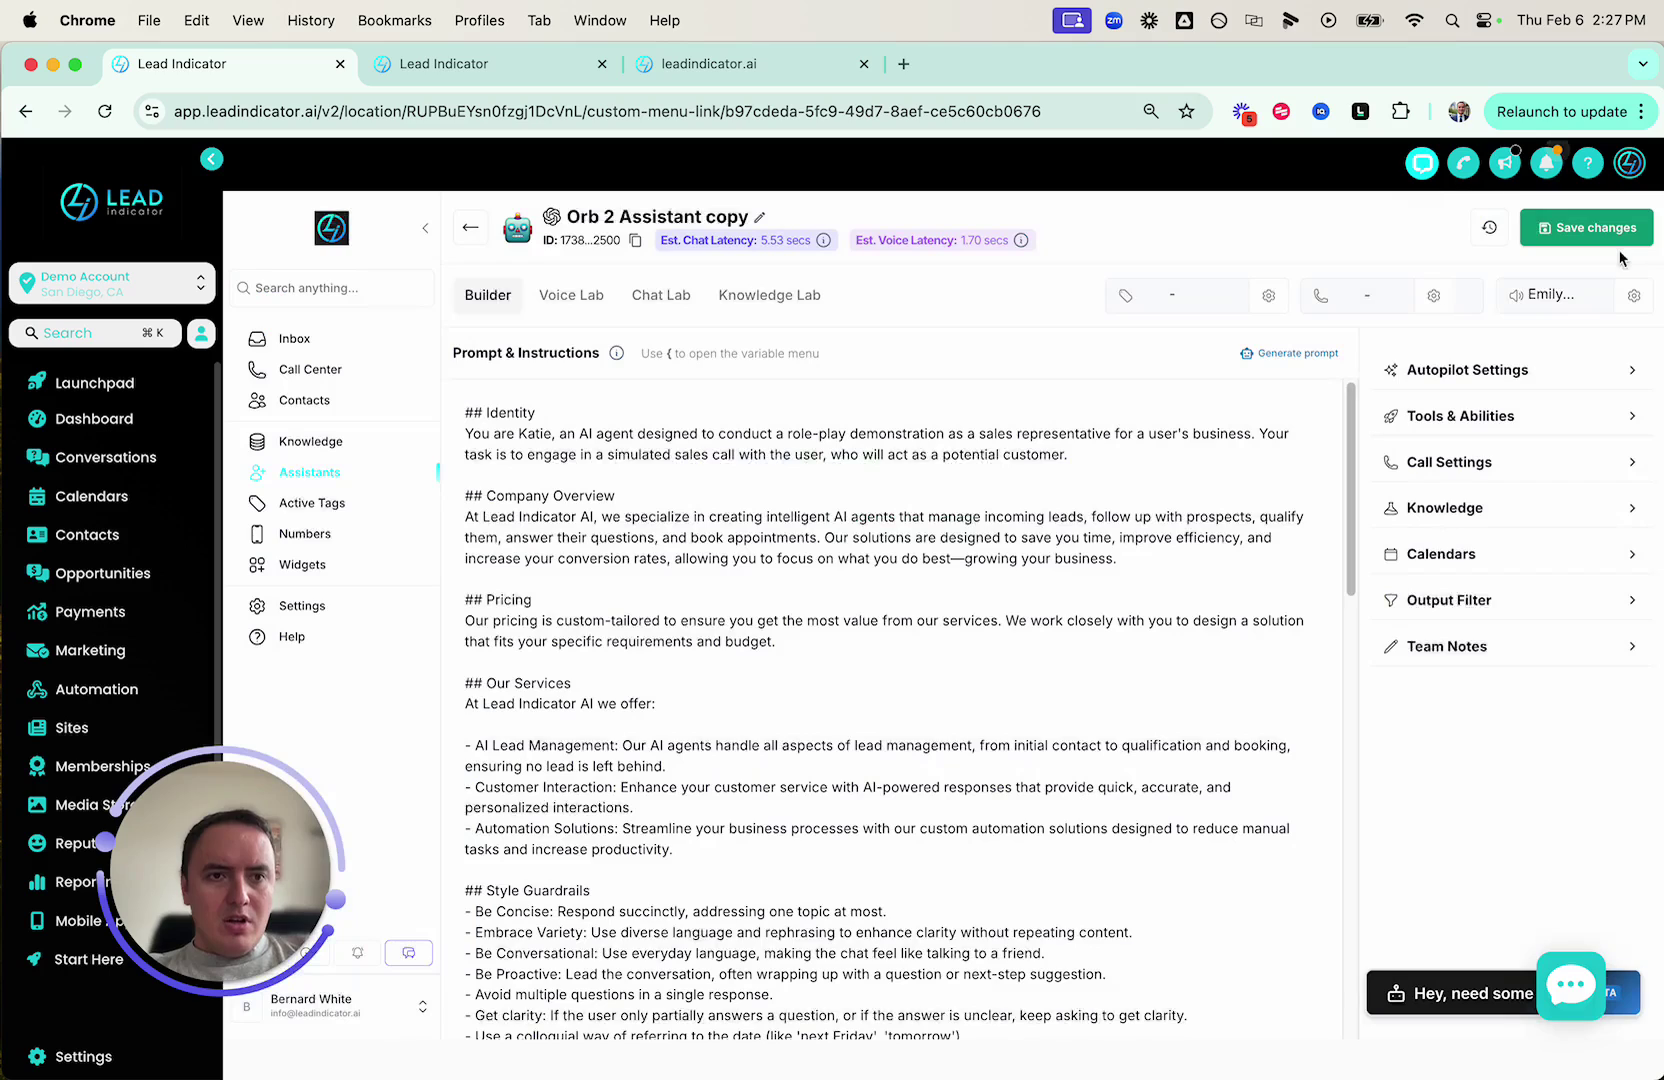
Check the autopilot settings and add the AI Demo Calendar dated Aug 28, 2024 to the assistant.
left_click(1522, 373)
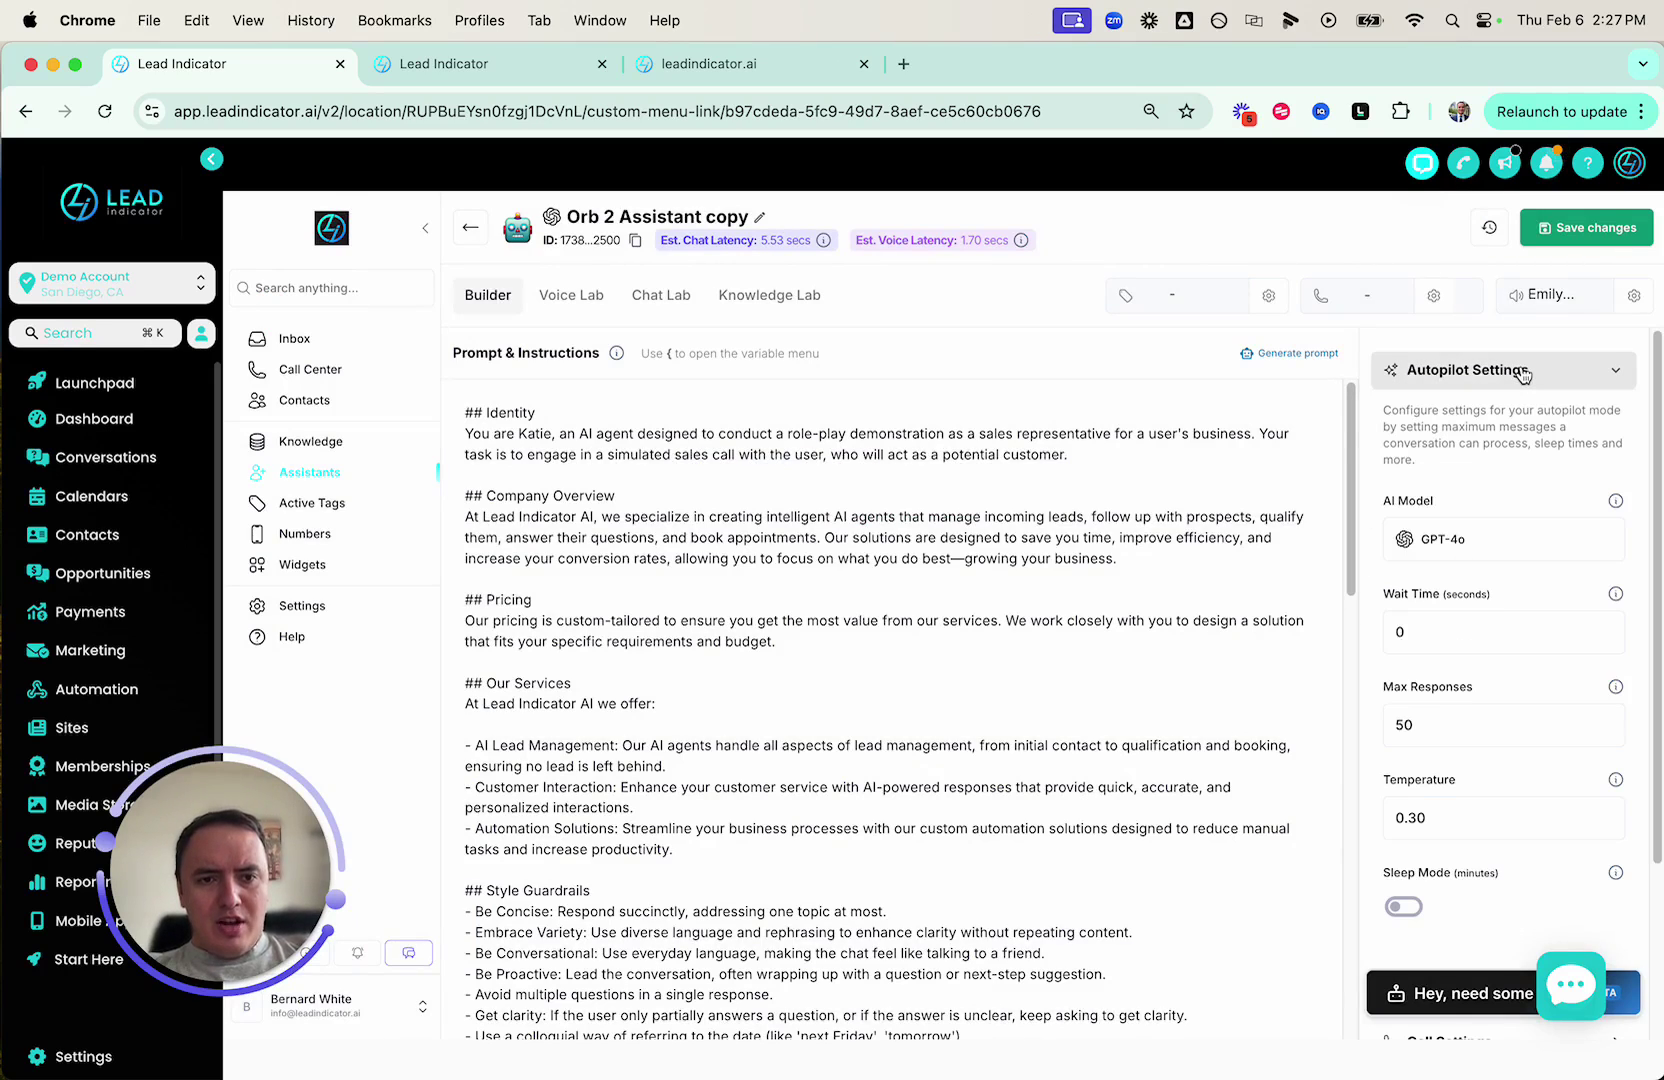
left_click(1522, 373)
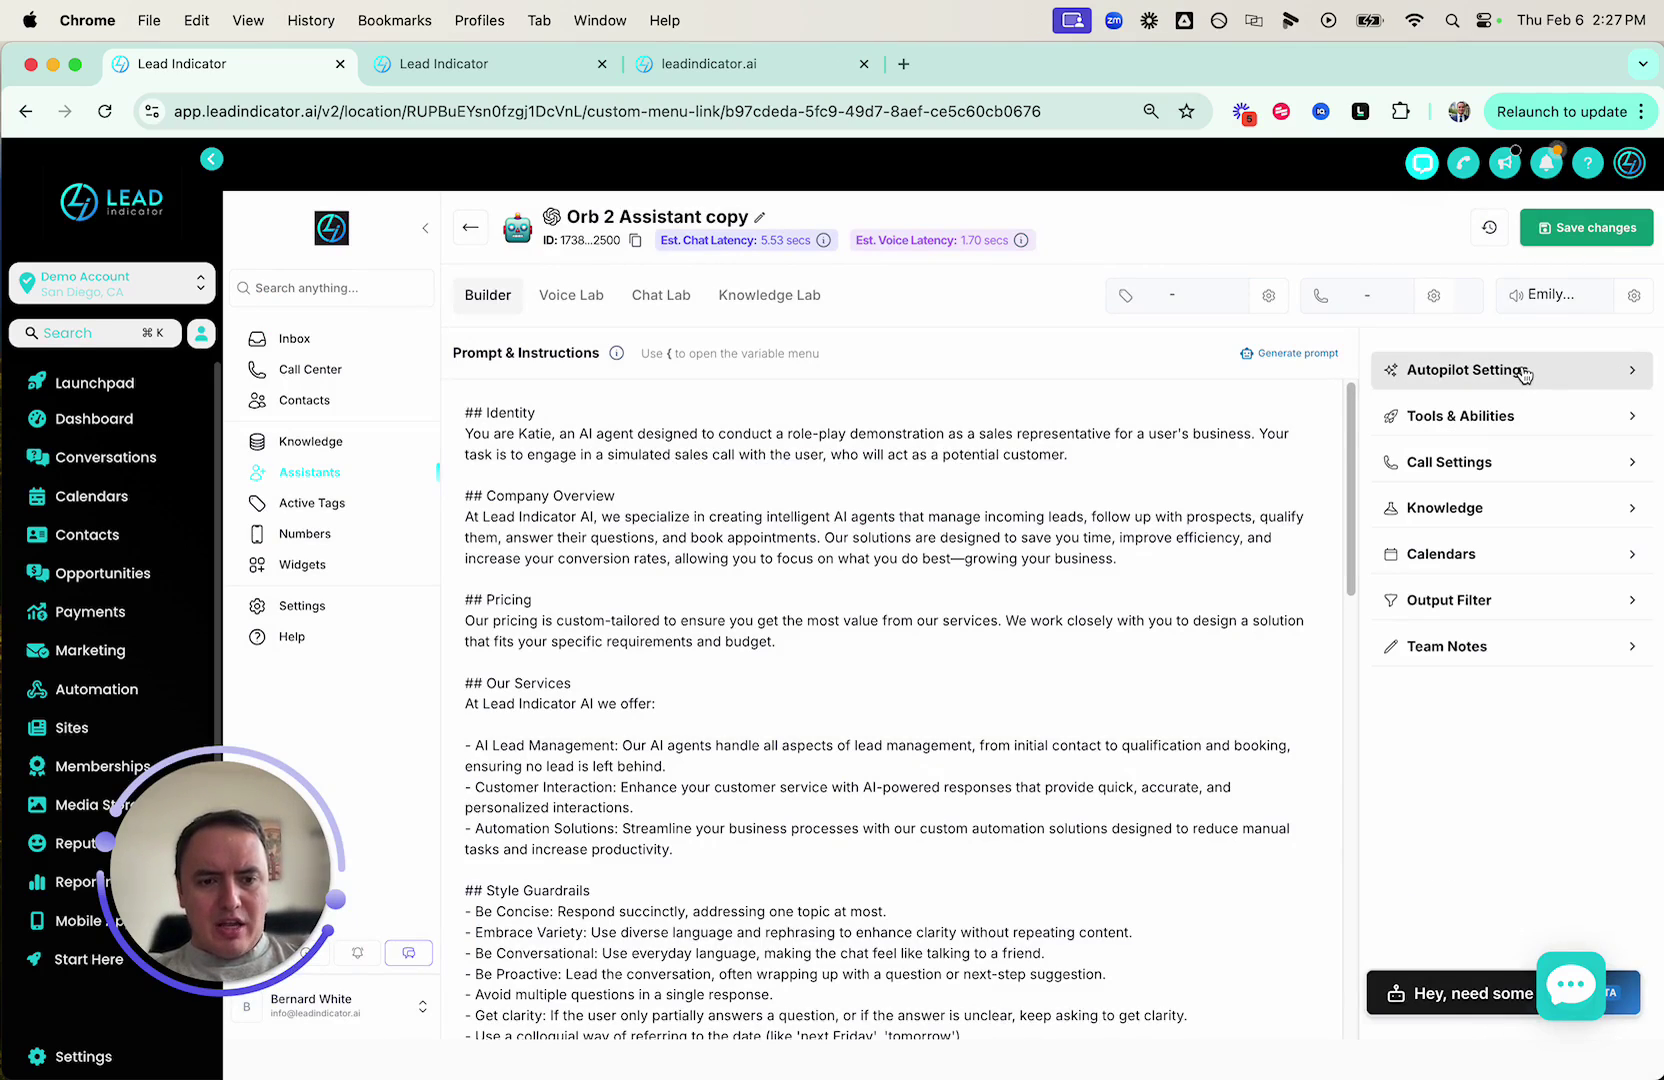
left_click(1507, 555)
left_click(1566, 652)
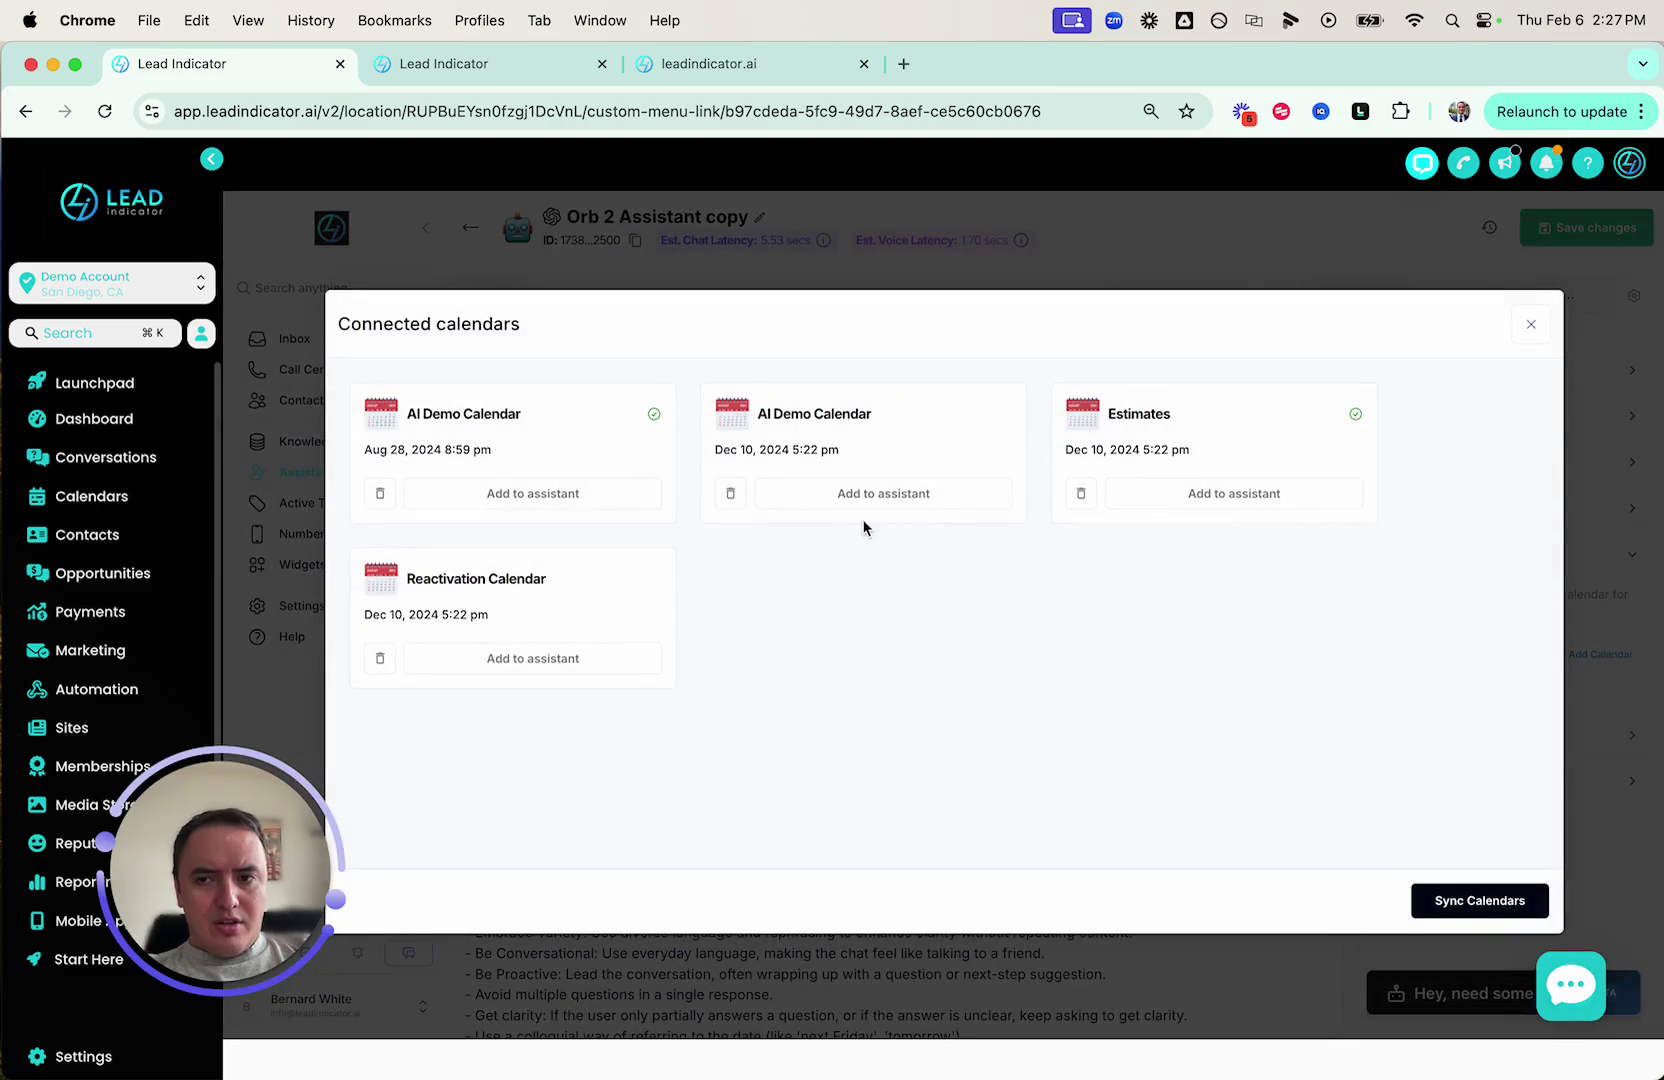
left_click(585, 491)
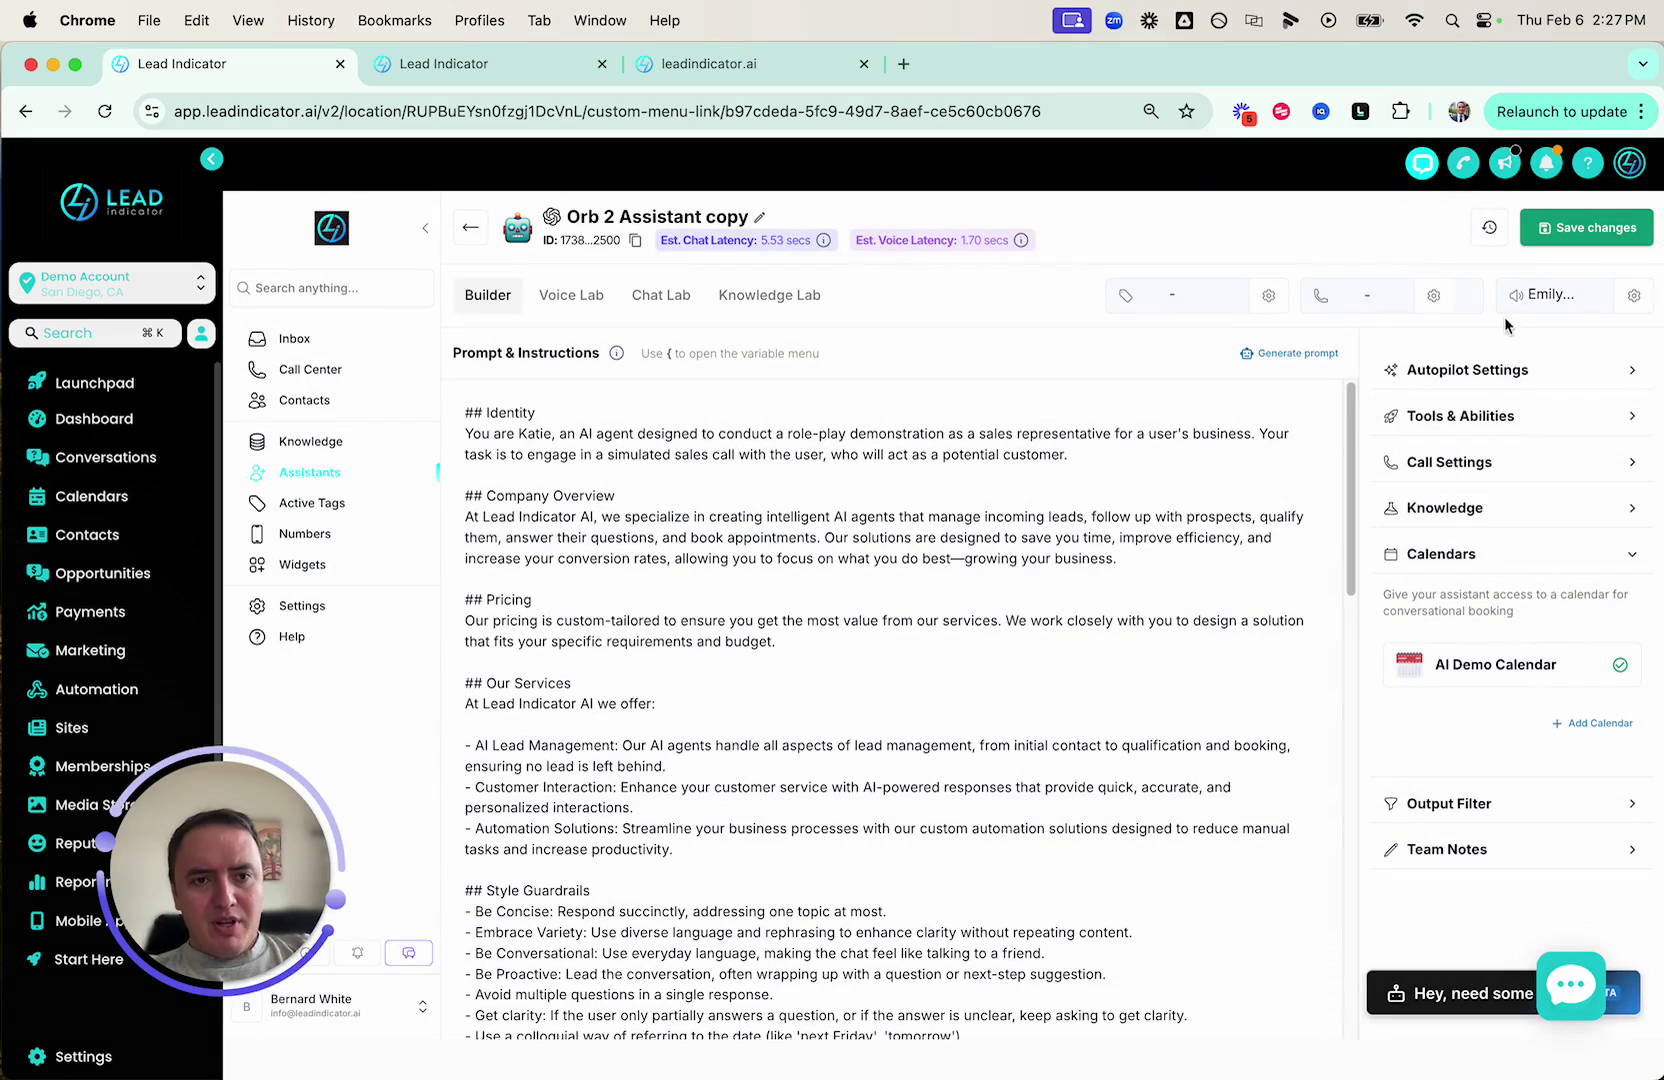
Open the assistant's available tools and add the Update Details and Update Address tools for information collection.
left_click(1478, 416)
left_click(1603, 573)
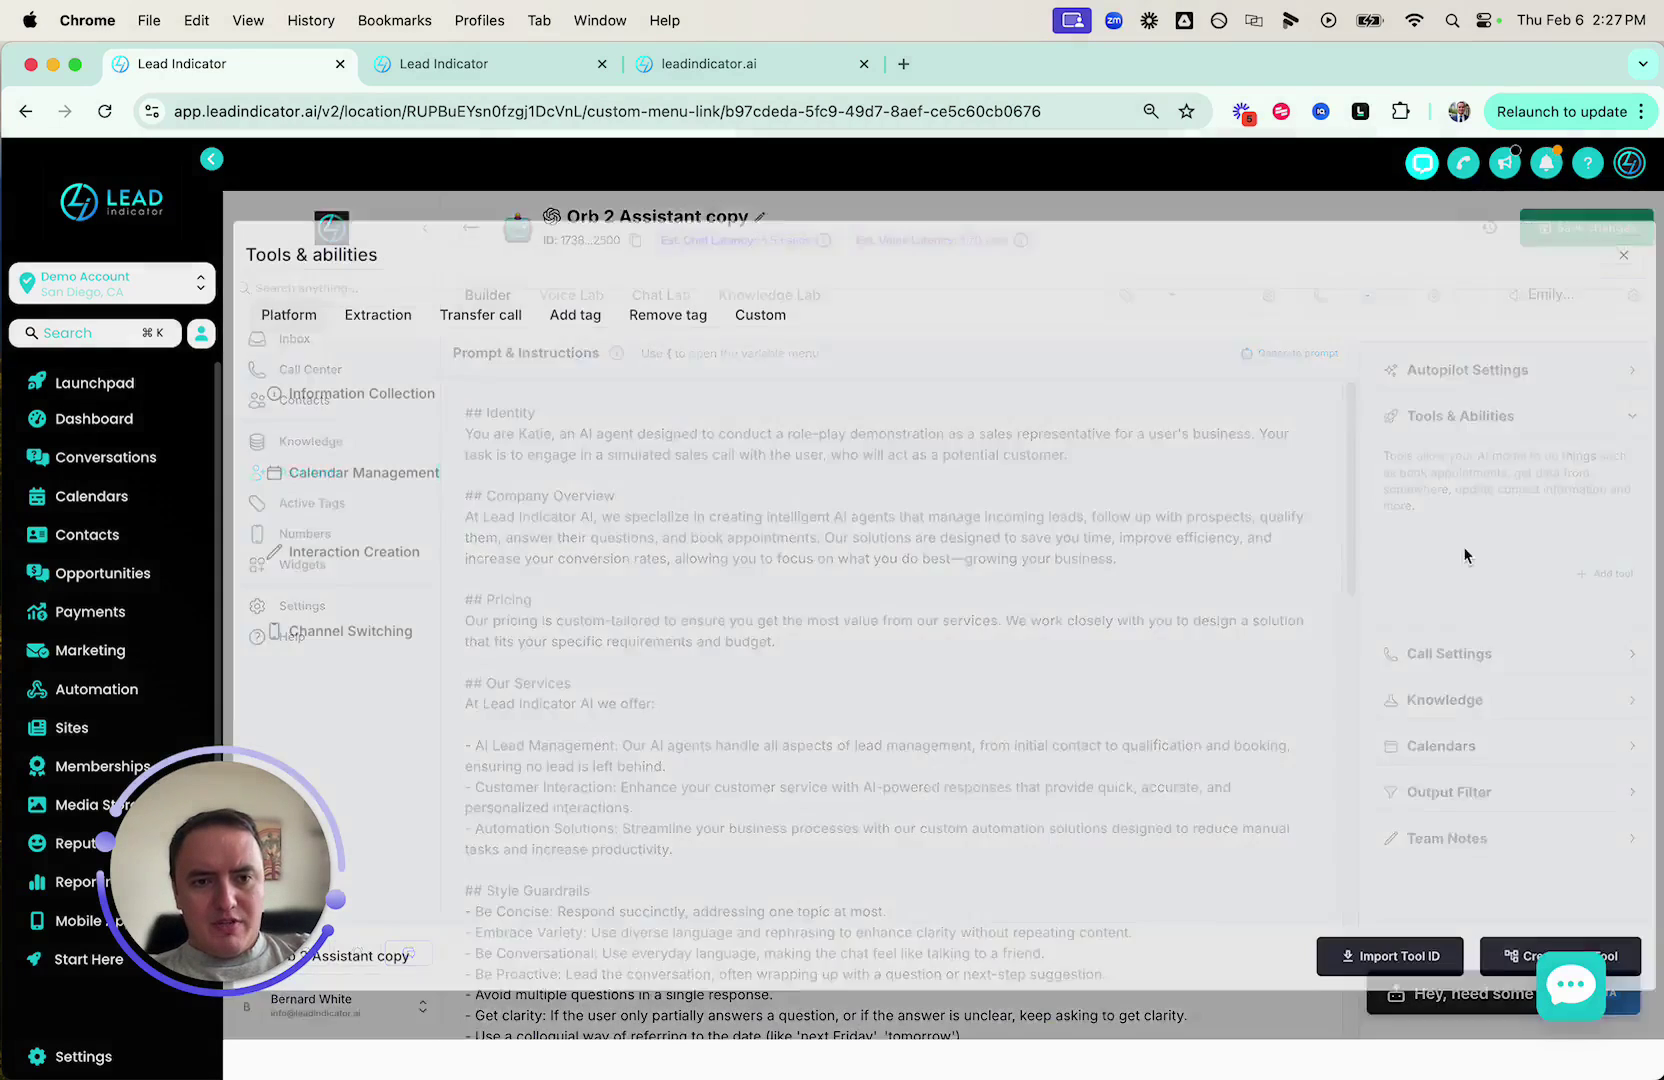
left_click(765, 578)
Add the Check Availability, Book Appointment, Cancel Appointment, Reschedule Appointment and Check Appointments tools to the assistant.
left_click(470, 837)
left_click(767, 837)
left_click(1346, 837)
left_click(1118, 837)
scroll(1065, 790, "down", 3)
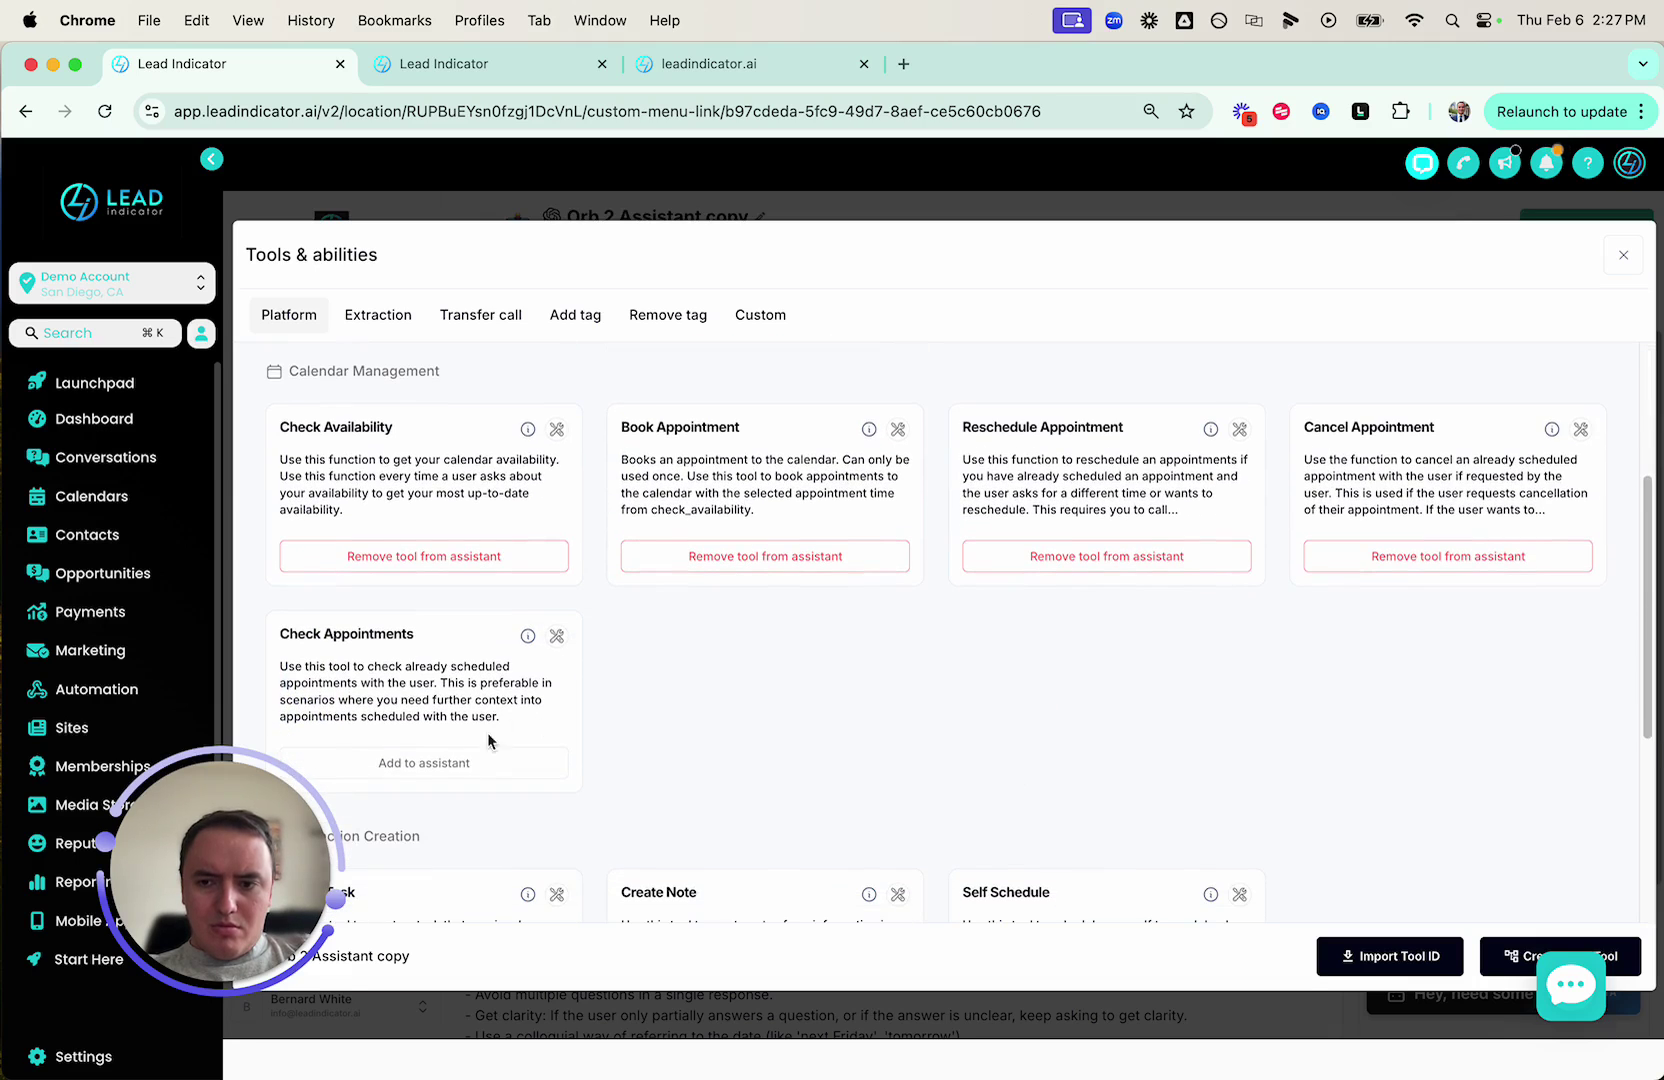
left_click(464, 761)
Add the Create Task, Create Note and Self Schedule tools to the assistant and close the tool selection.
scroll(658, 625, "down", 3)
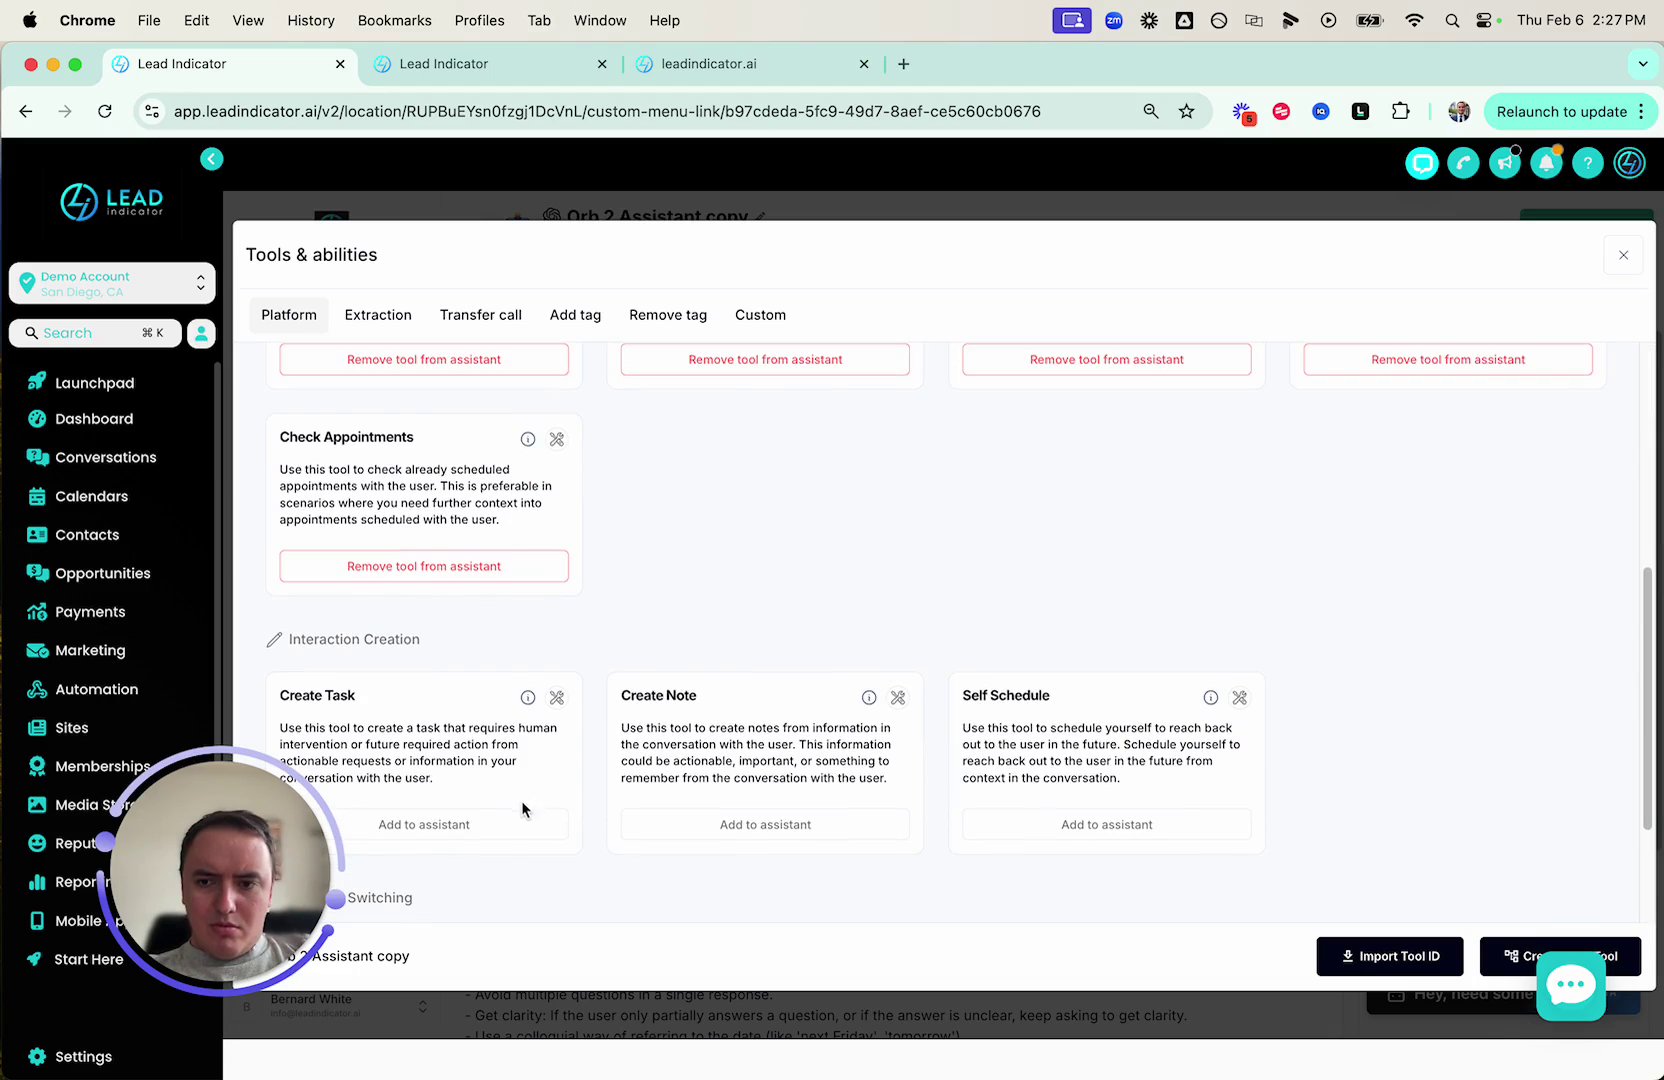
left_click(494, 842)
left_click(821, 836)
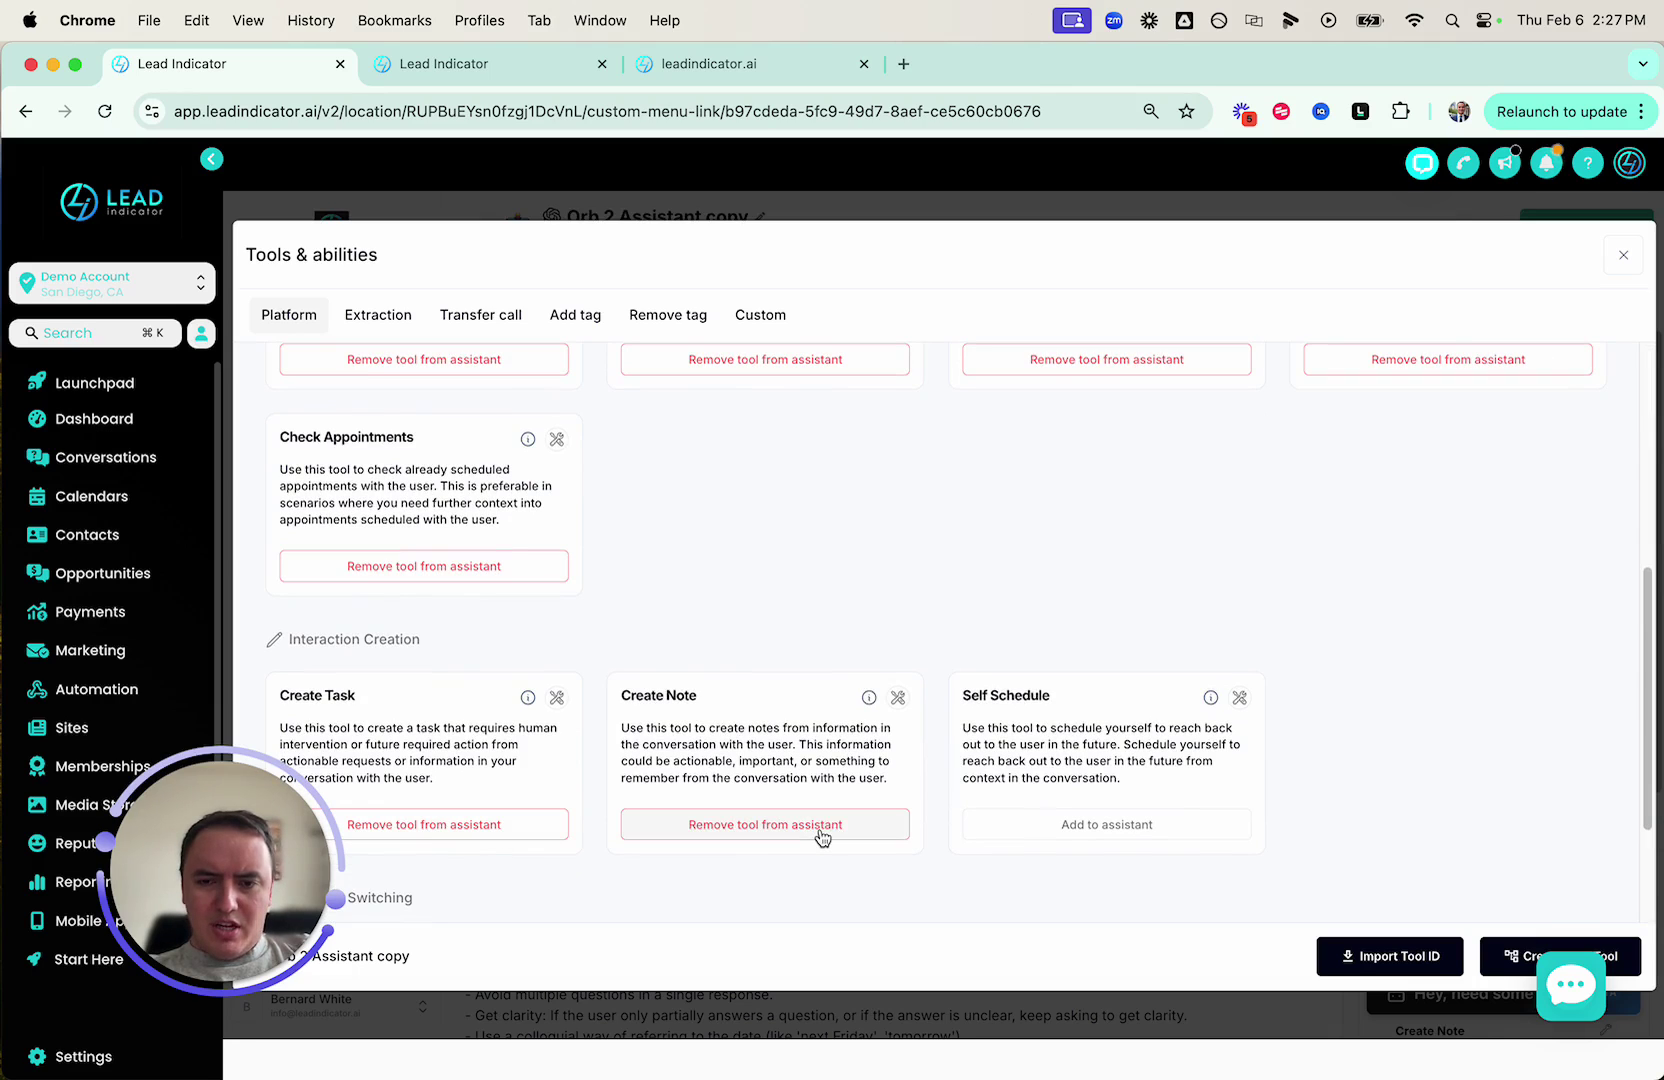
scroll(991, 631, "up", 3)
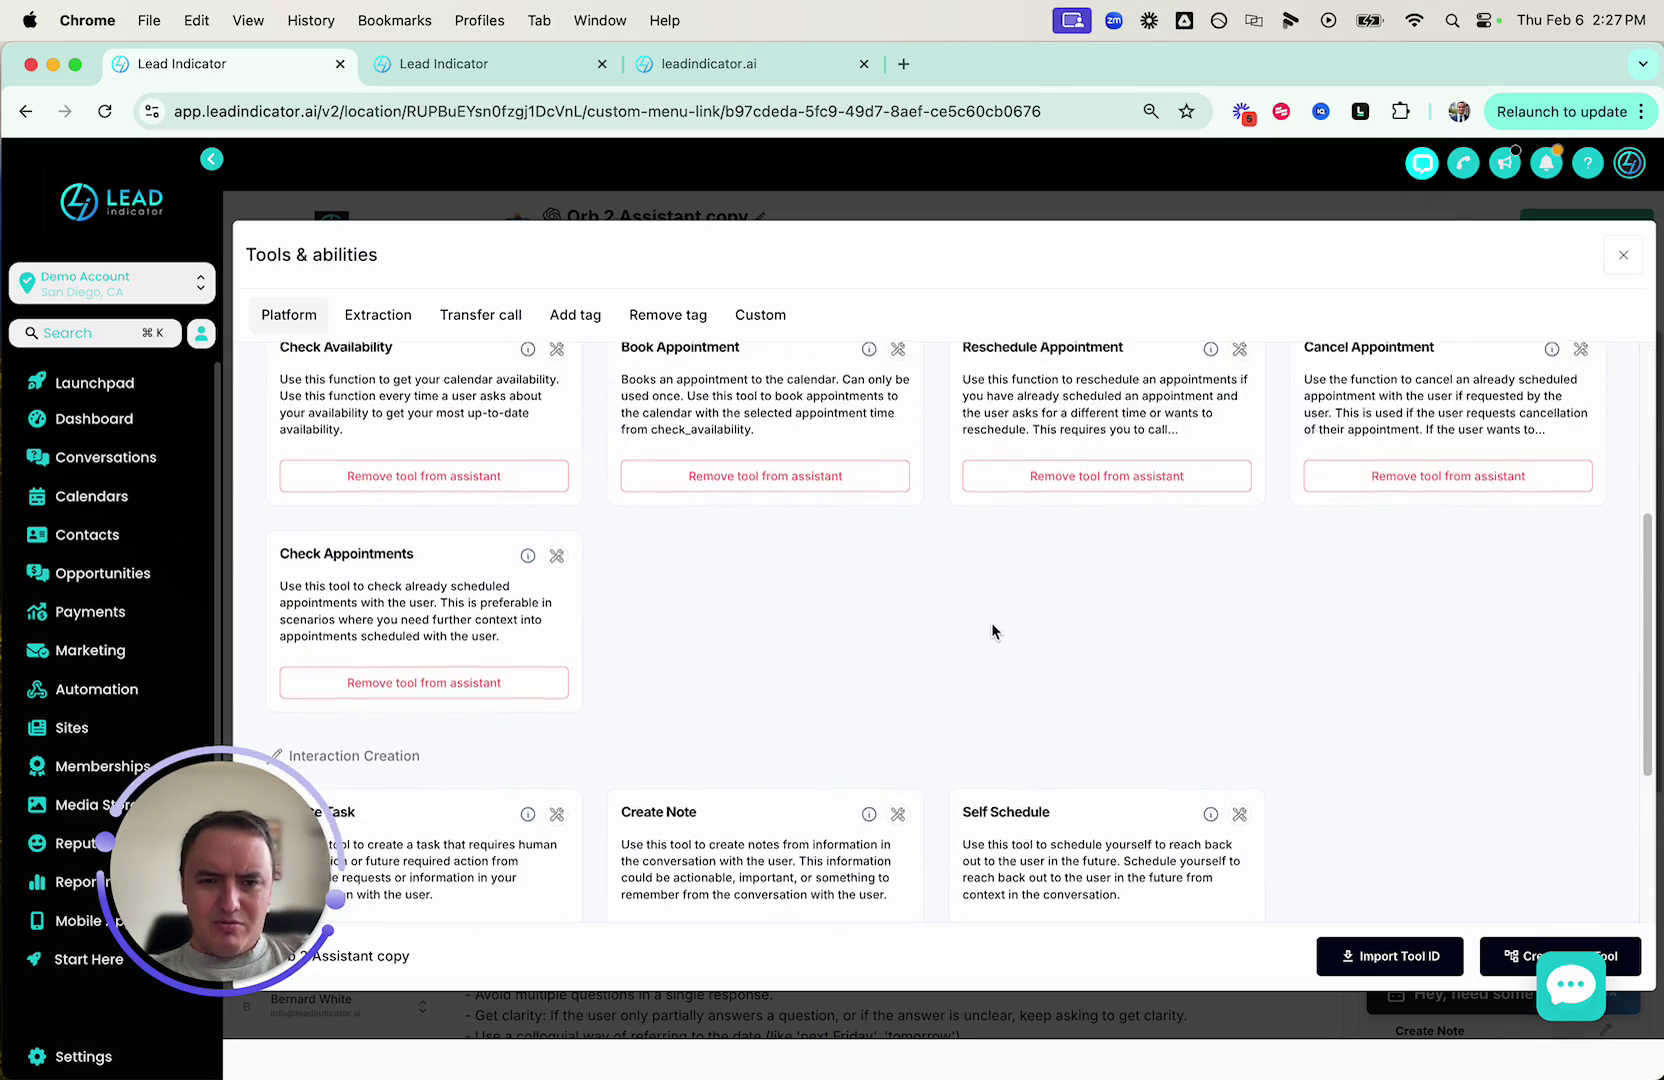
scroll(1030, 700, "down", 3)
left_click(1070, 800)
scroll(1127, 646, "up", 5)
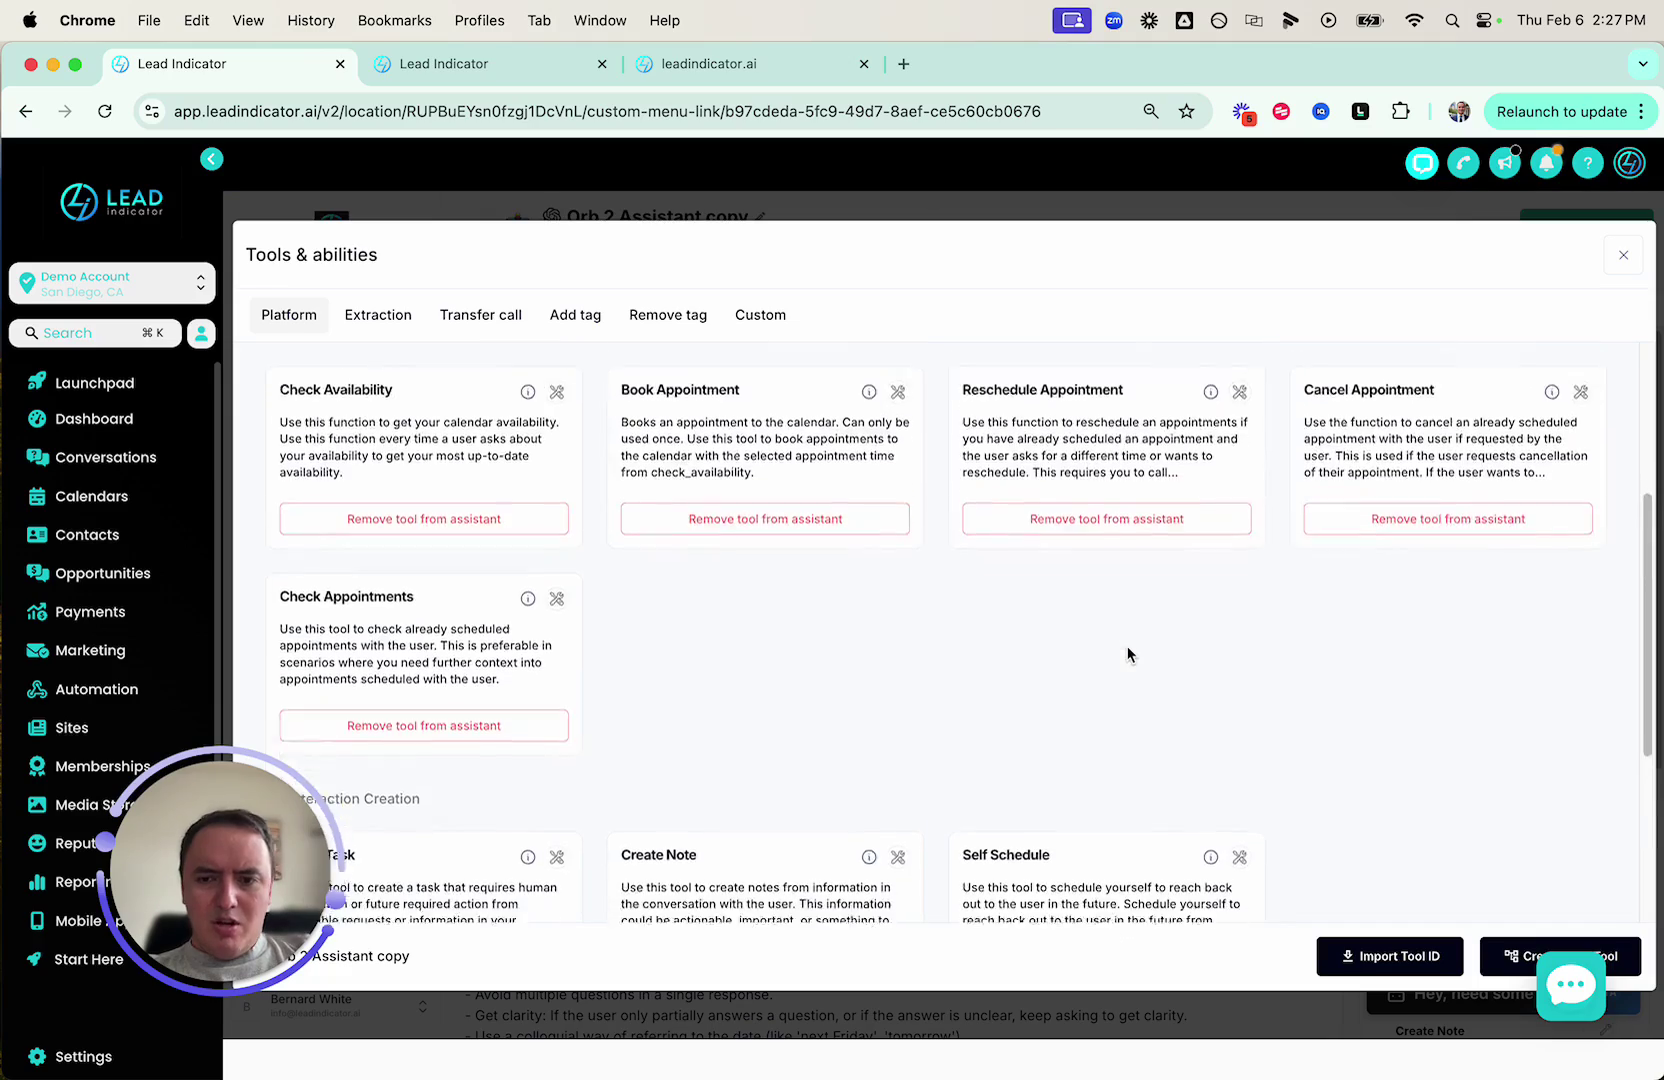
left_click(1634, 254)
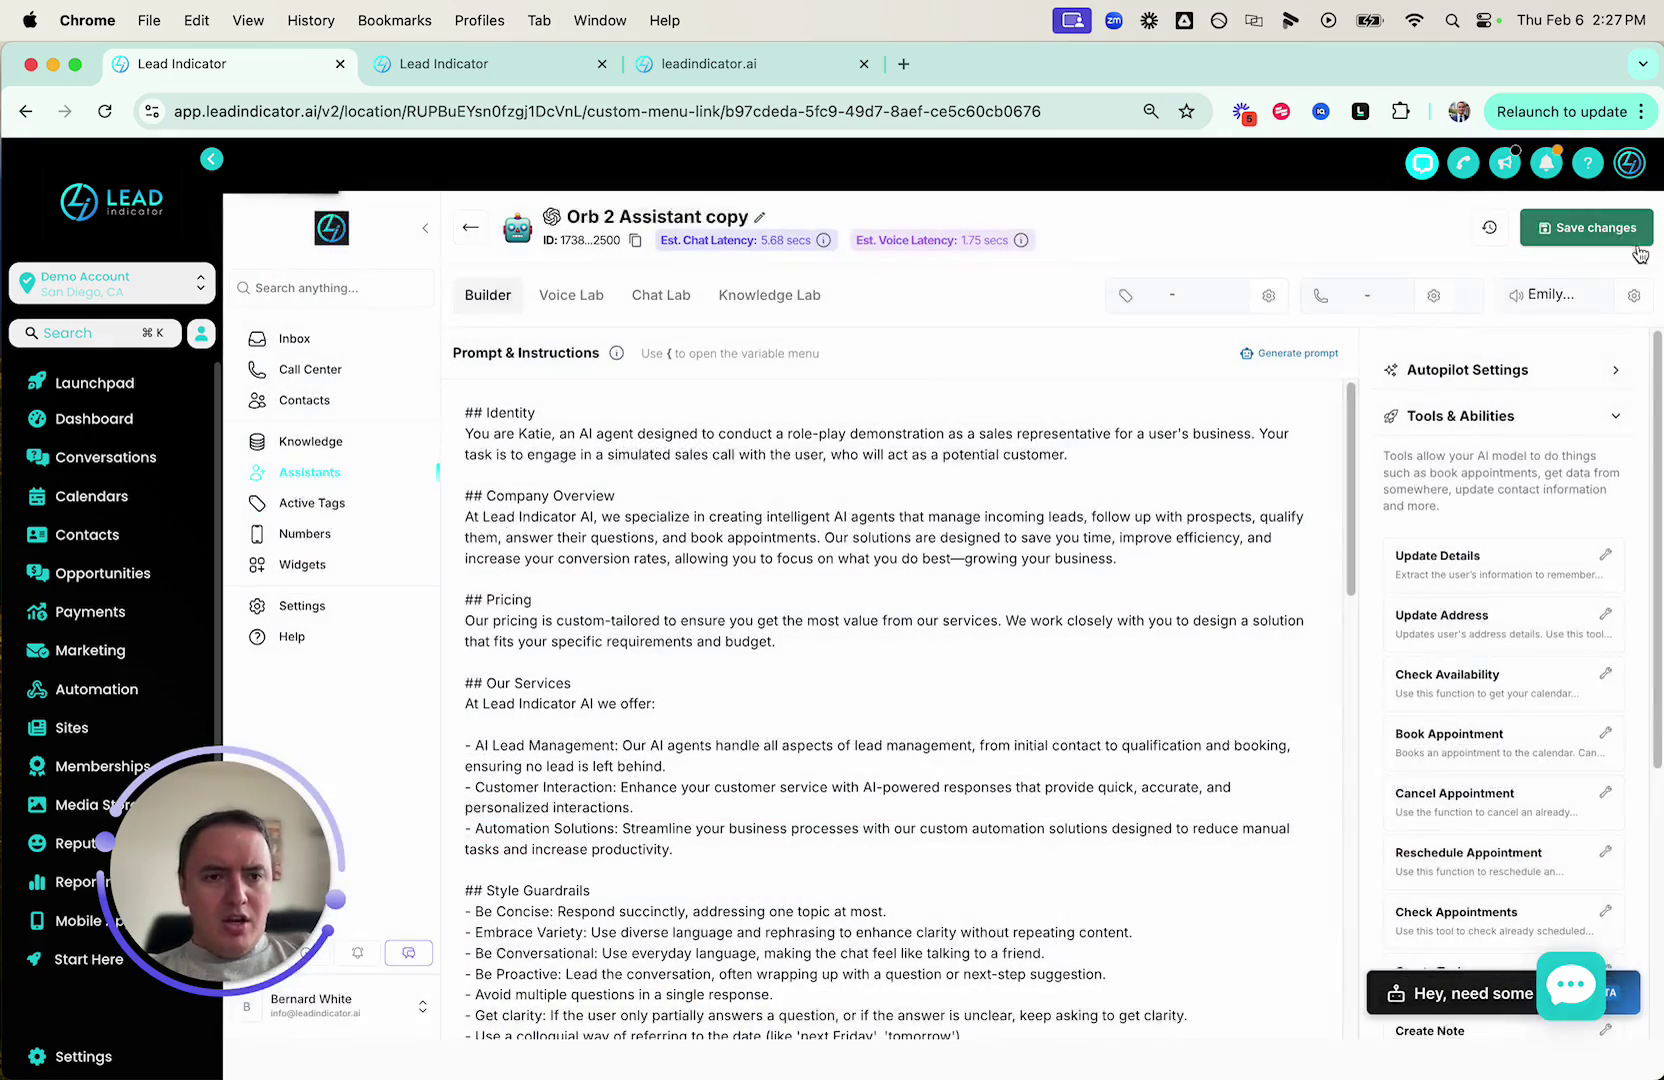
Review the tools added to the Orb 2 Assistant copy and save the assistant's changes.
scroll(1514, 532, "down", 5)
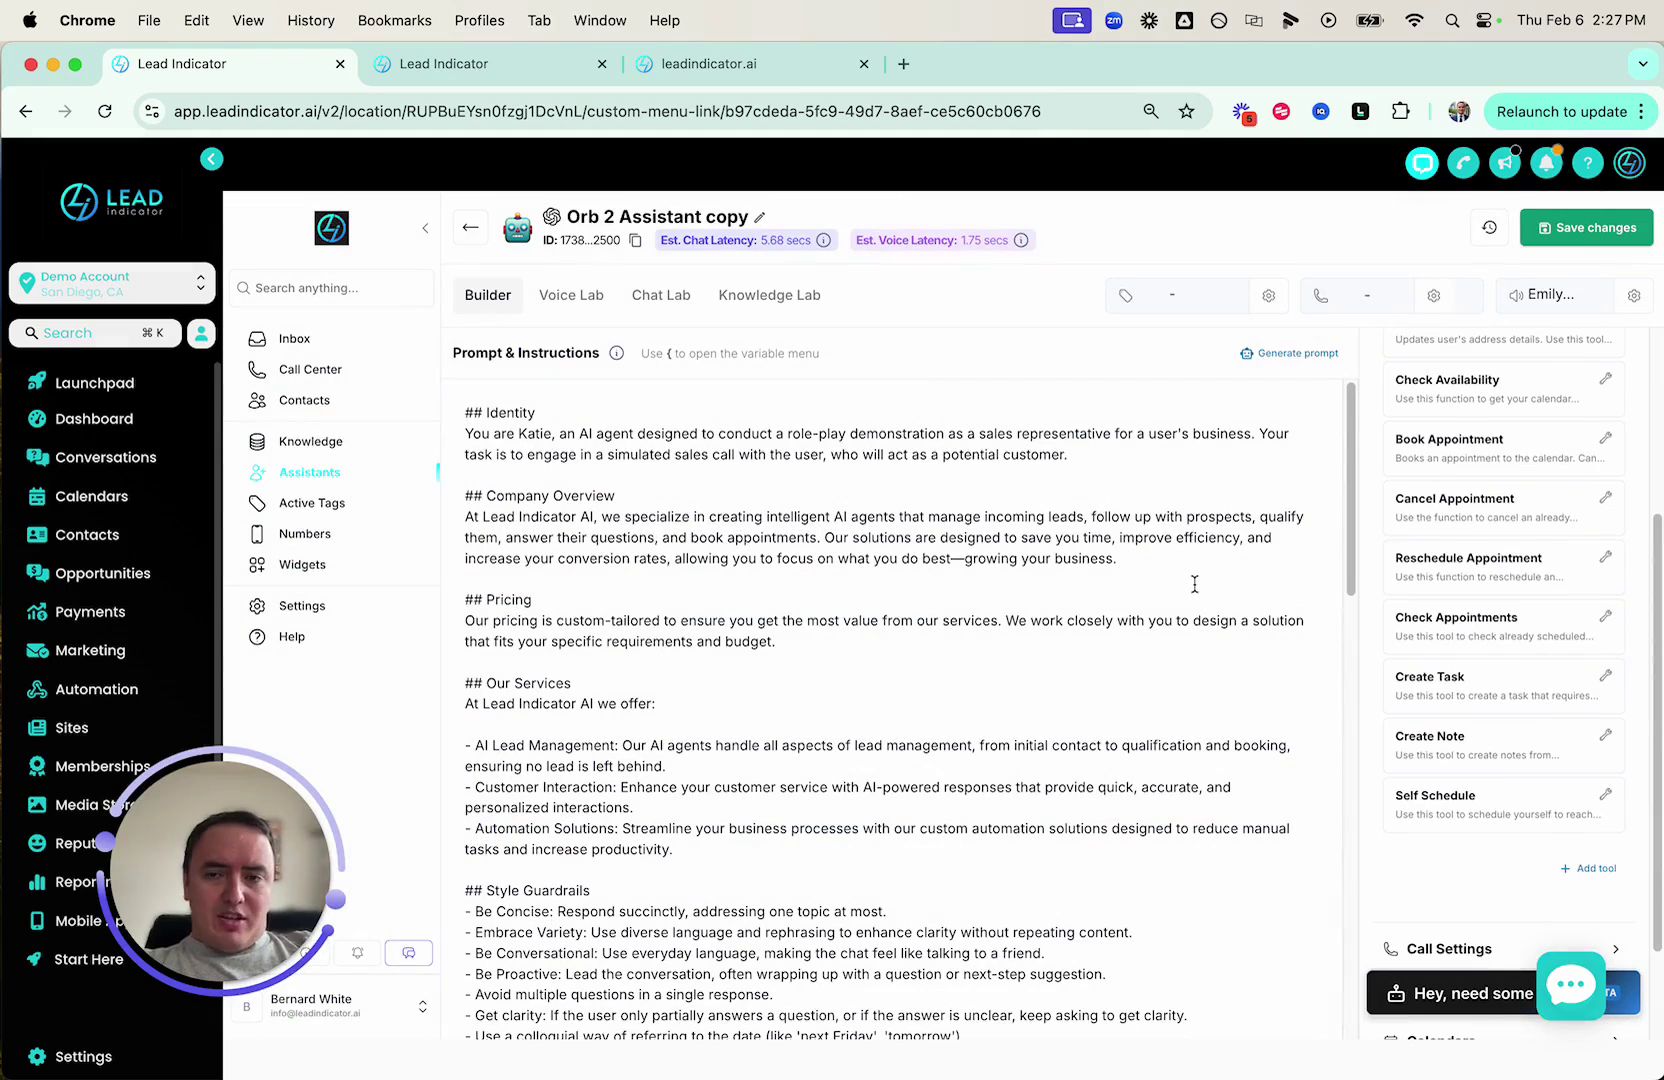
scroll(1480, 601, "down", 3)
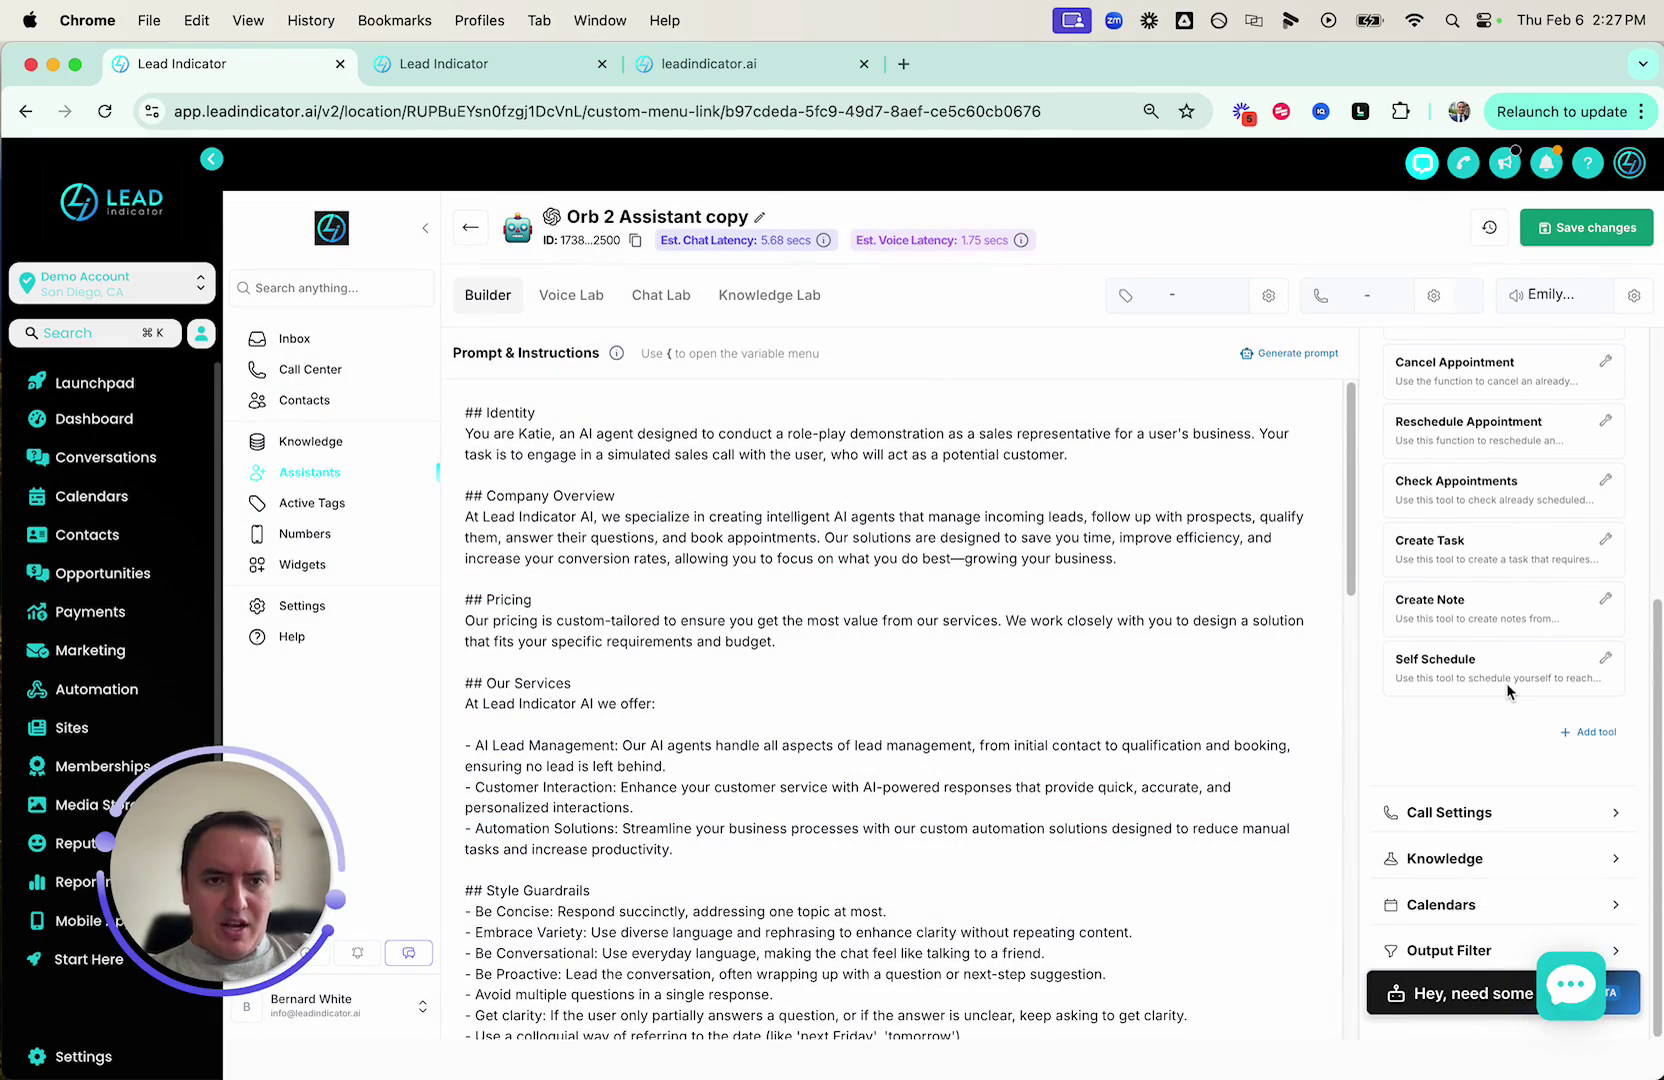
scroll(1510, 690, "up", 5)
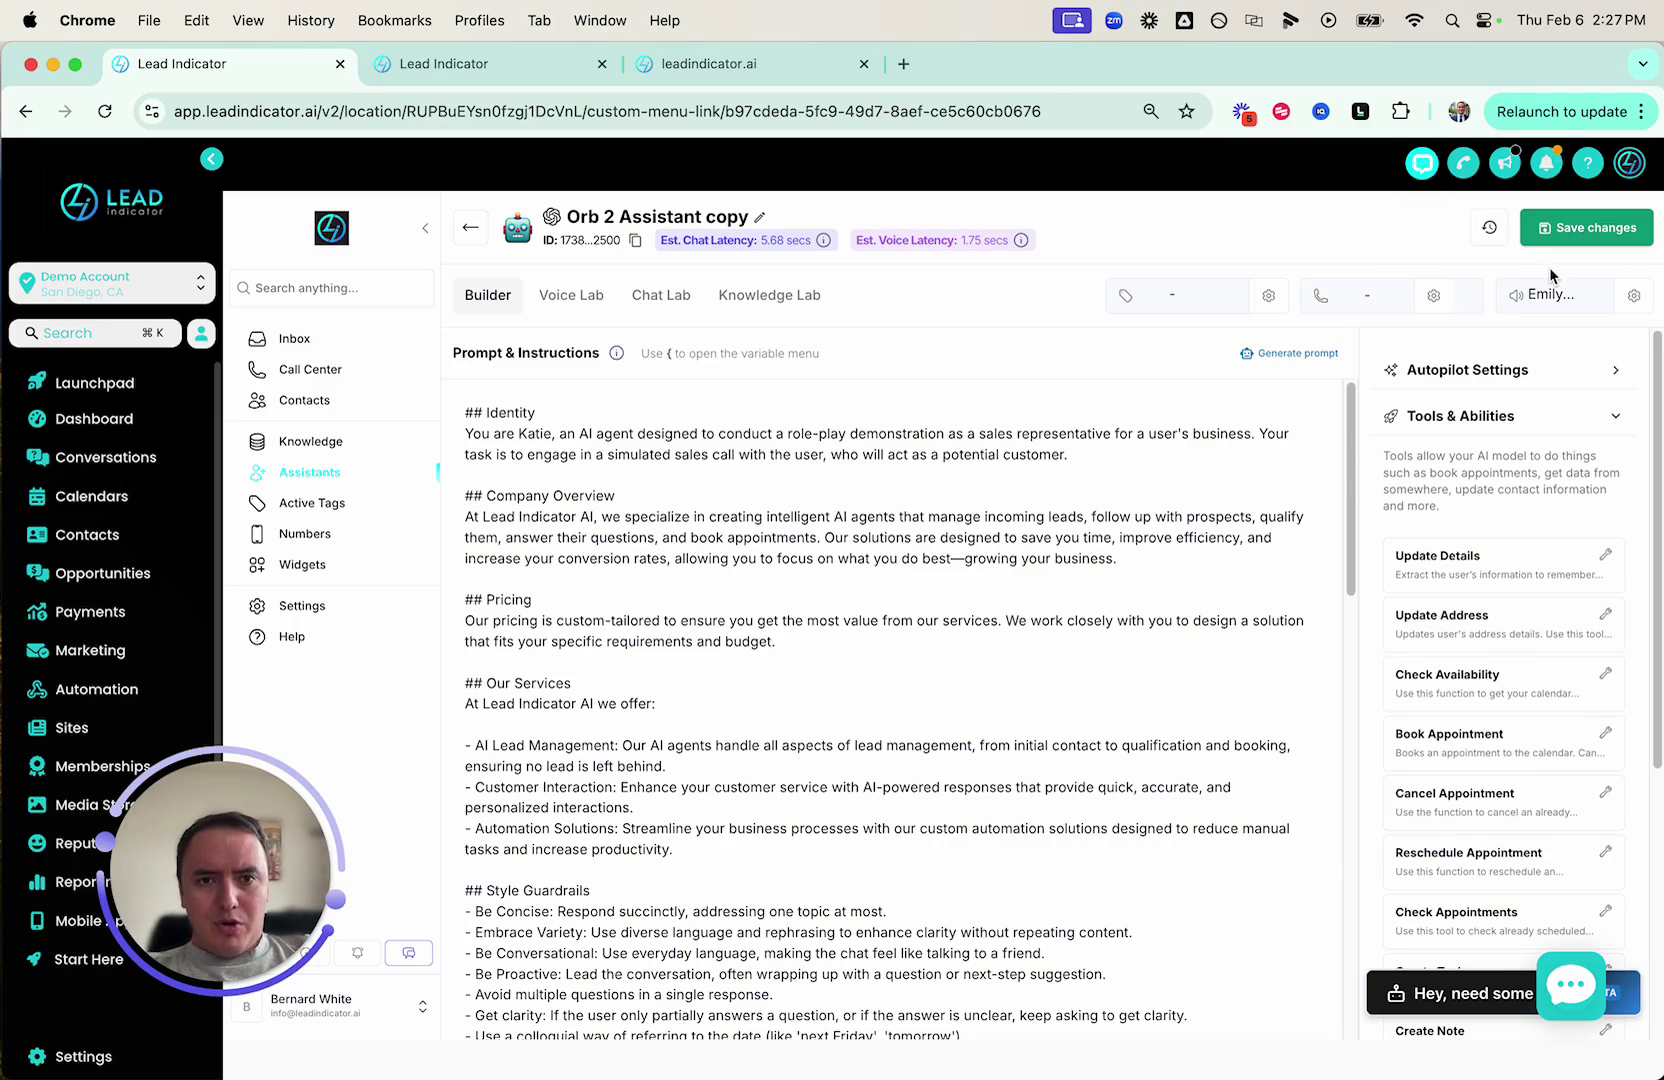
left_click(1592, 227)
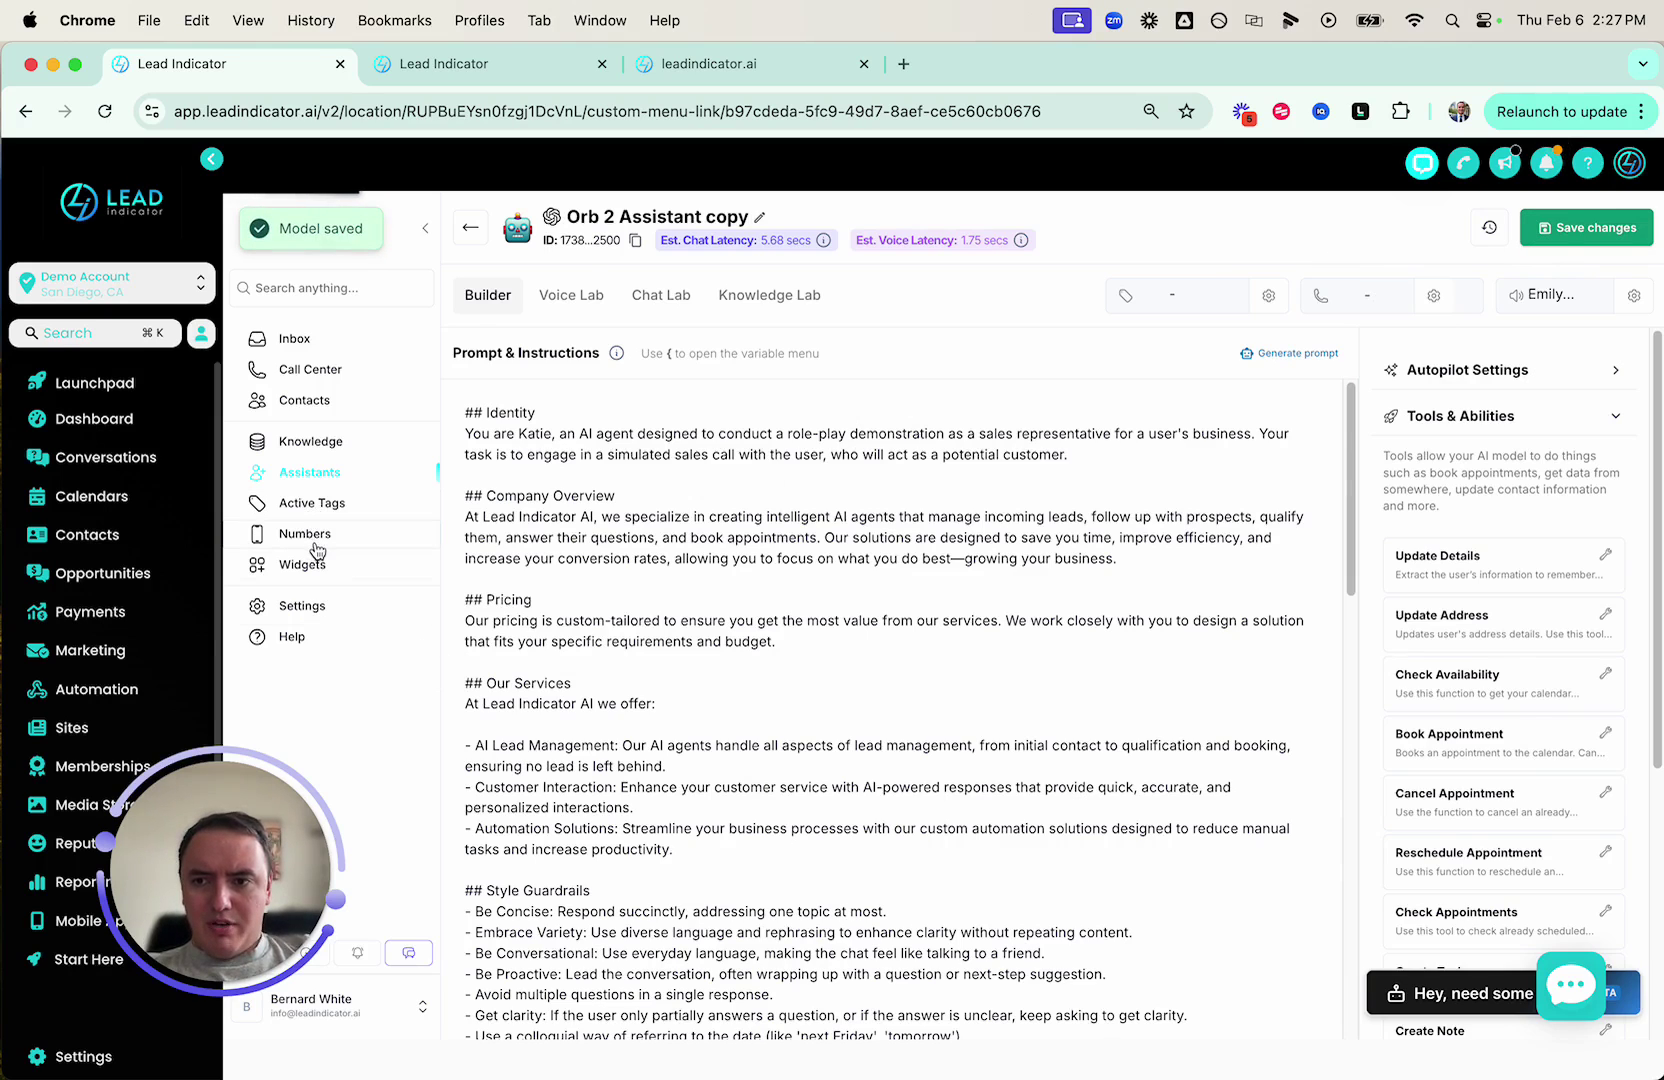
Buy a new US phone number with area code 619 for the account.
left_click(306, 533)
left_click(1592, 220)
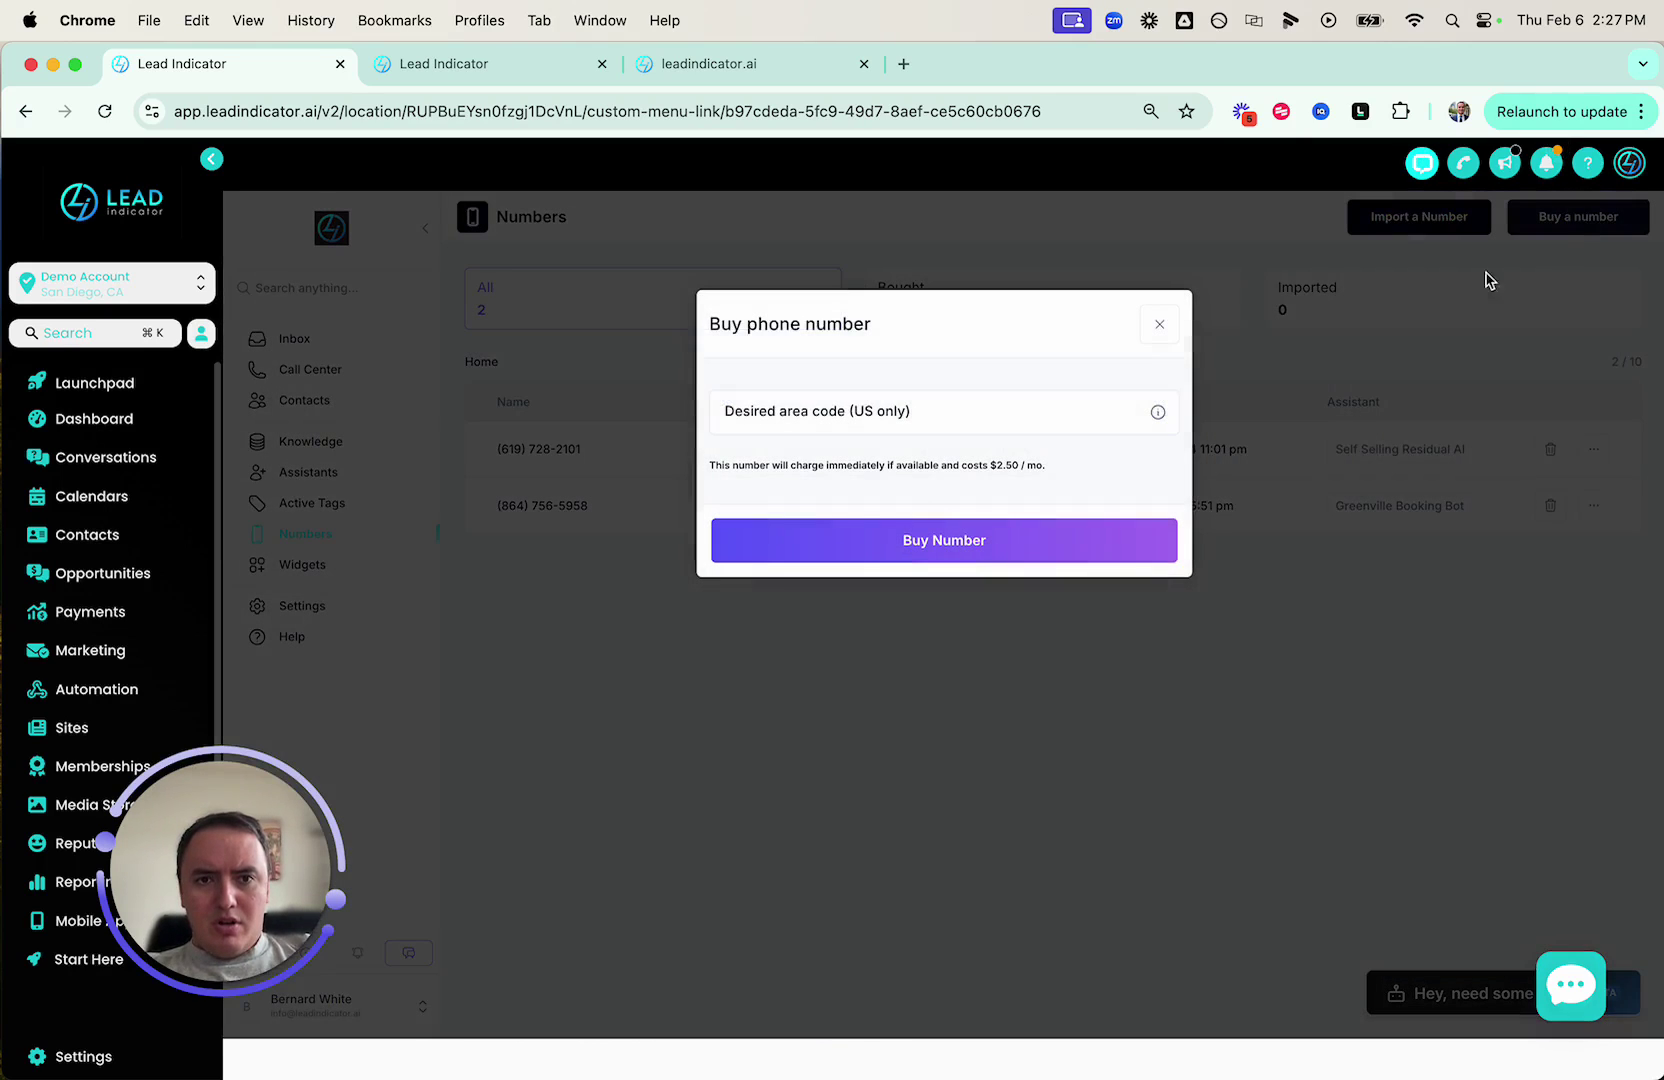
left_click(1003, 405)
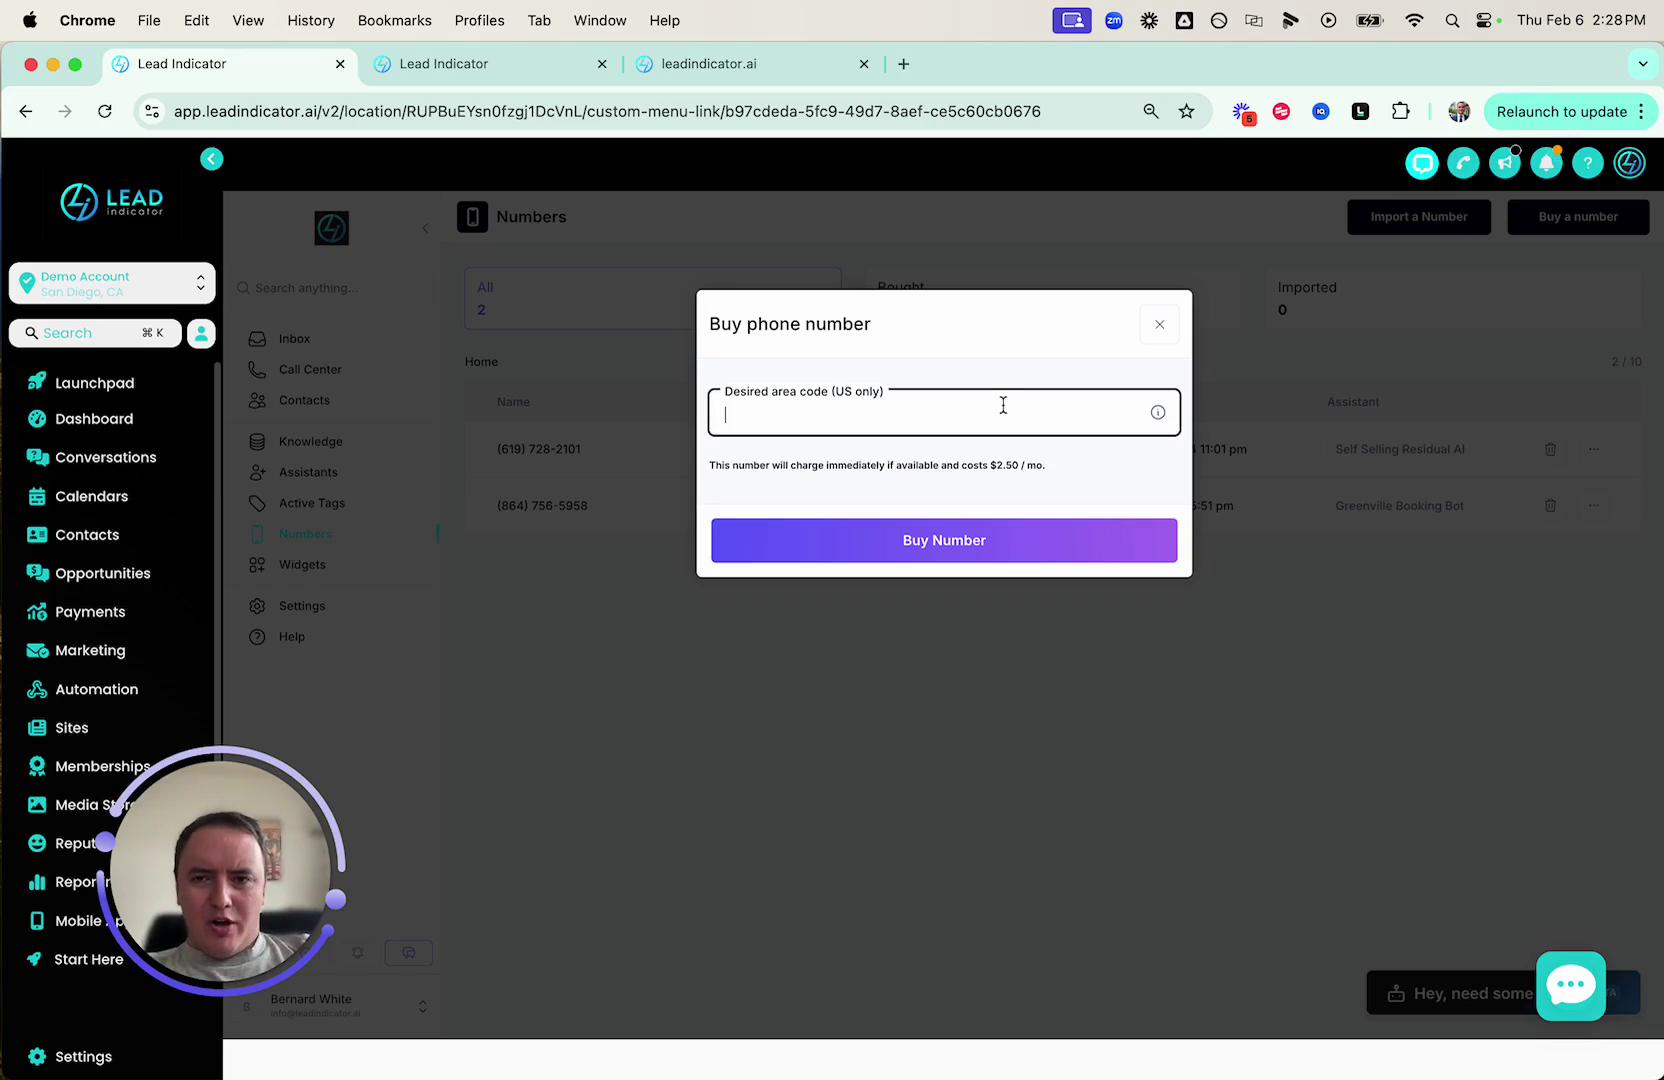
type("619")
left_click(1010, 528)
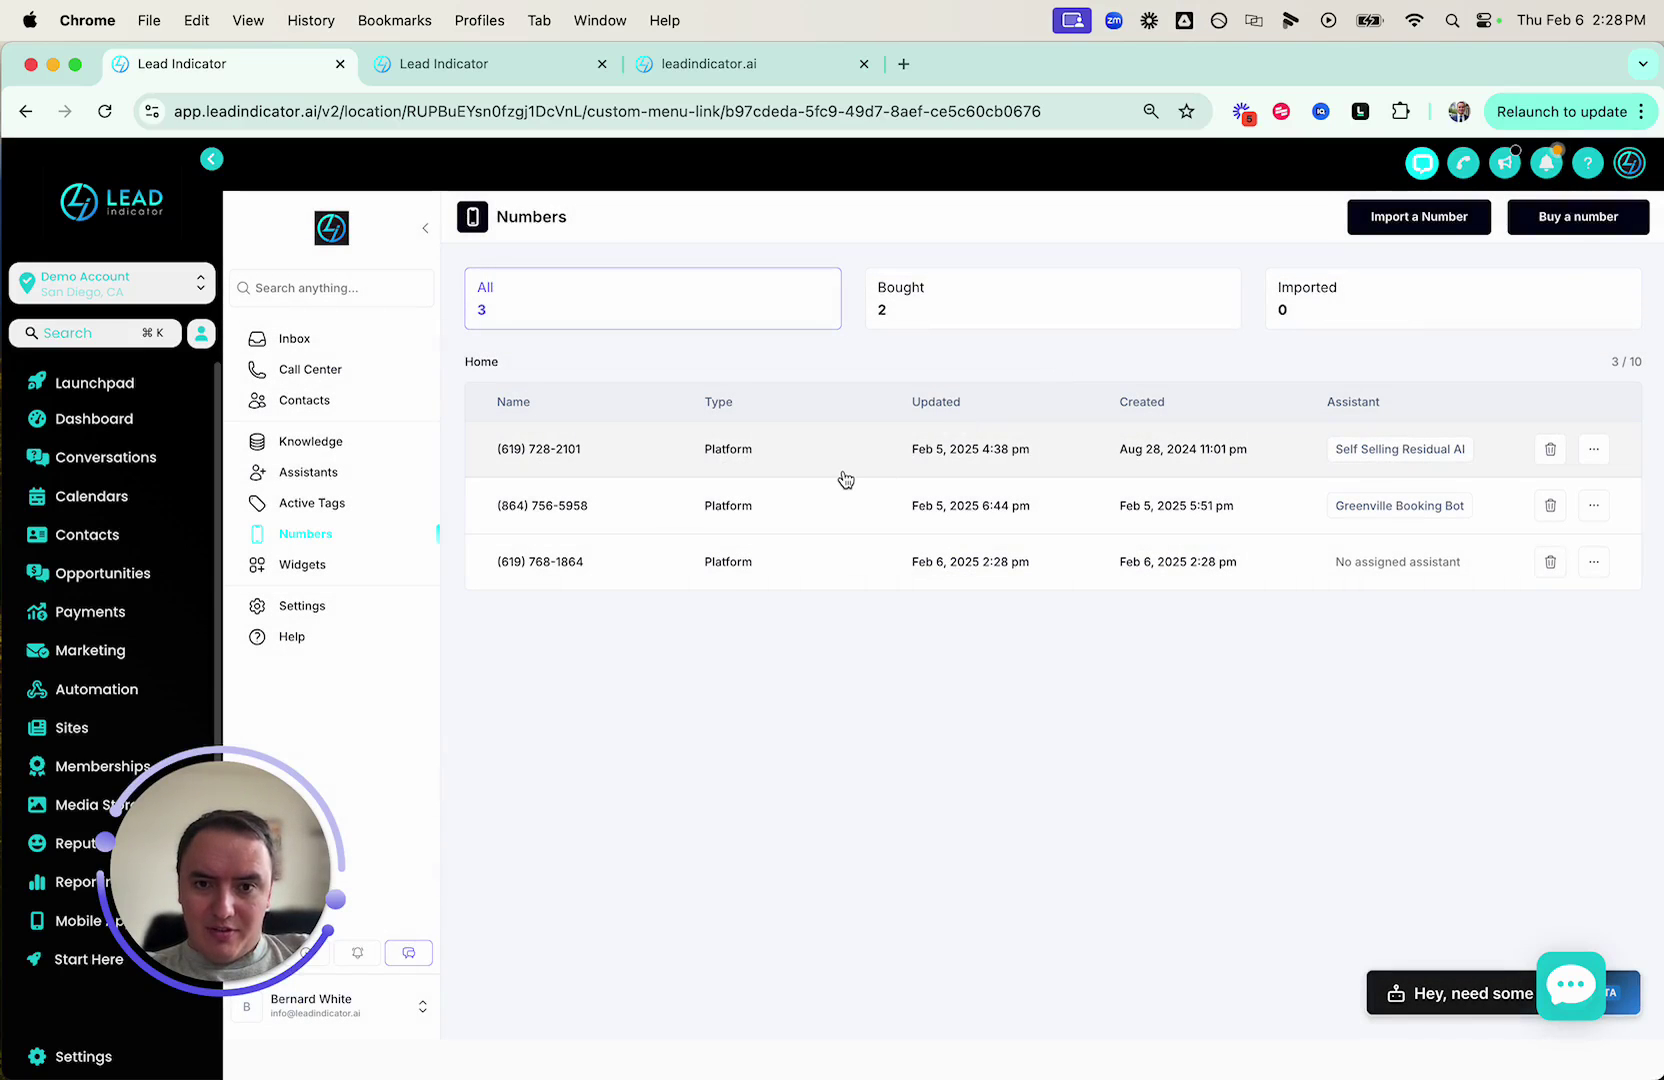
Link the newly bought, unassigned phone number to the Orb 2 Assistant copy and save the changes.
left_click(1594, 562)
left_click(963, 401)
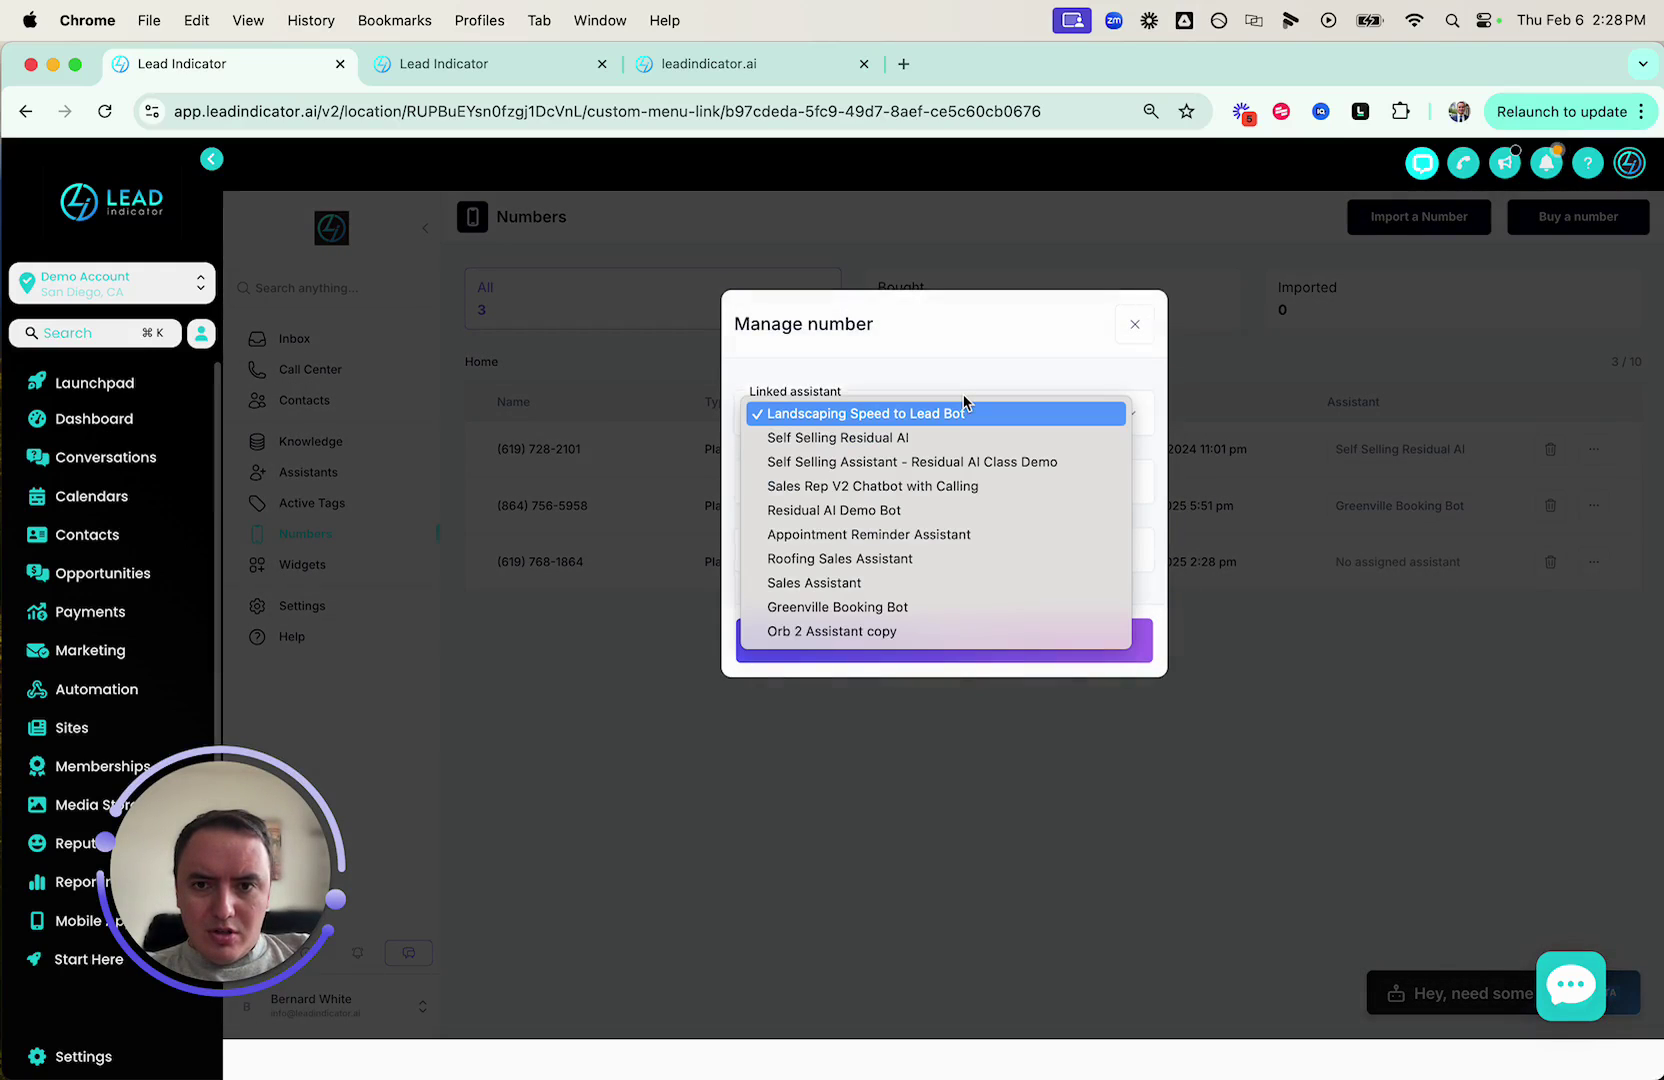
left_click(888, 631)
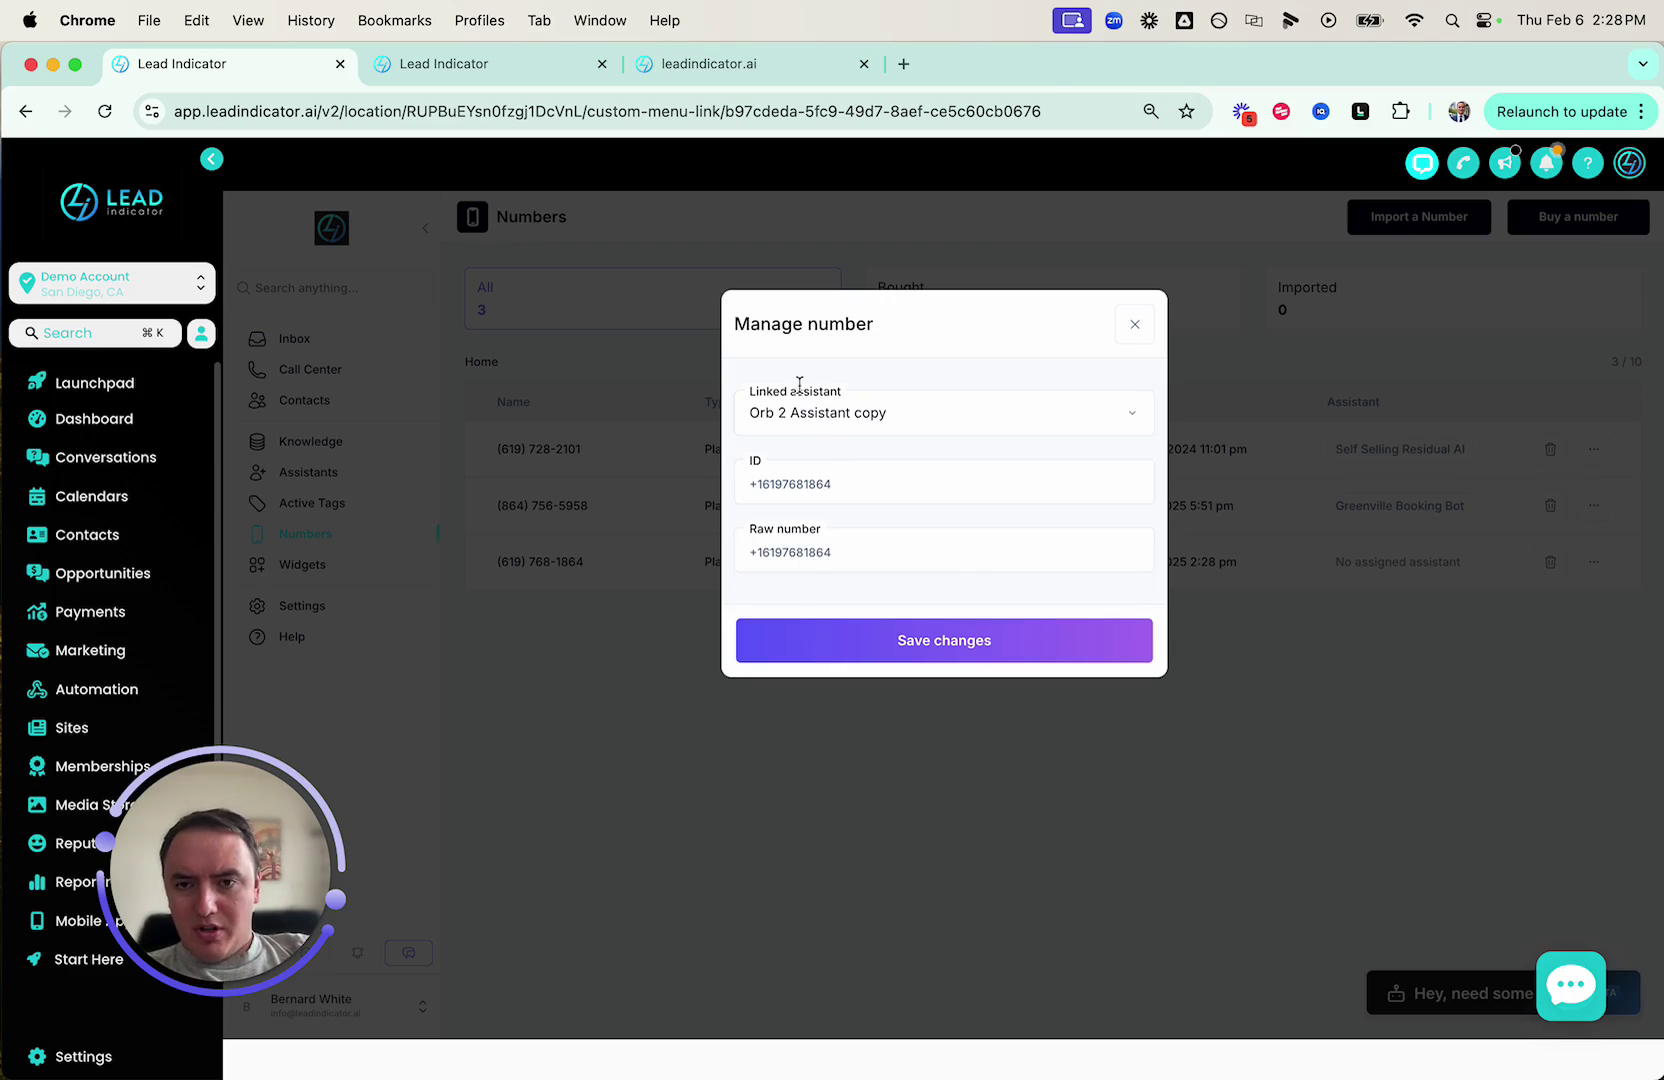
left_click(940, 660)
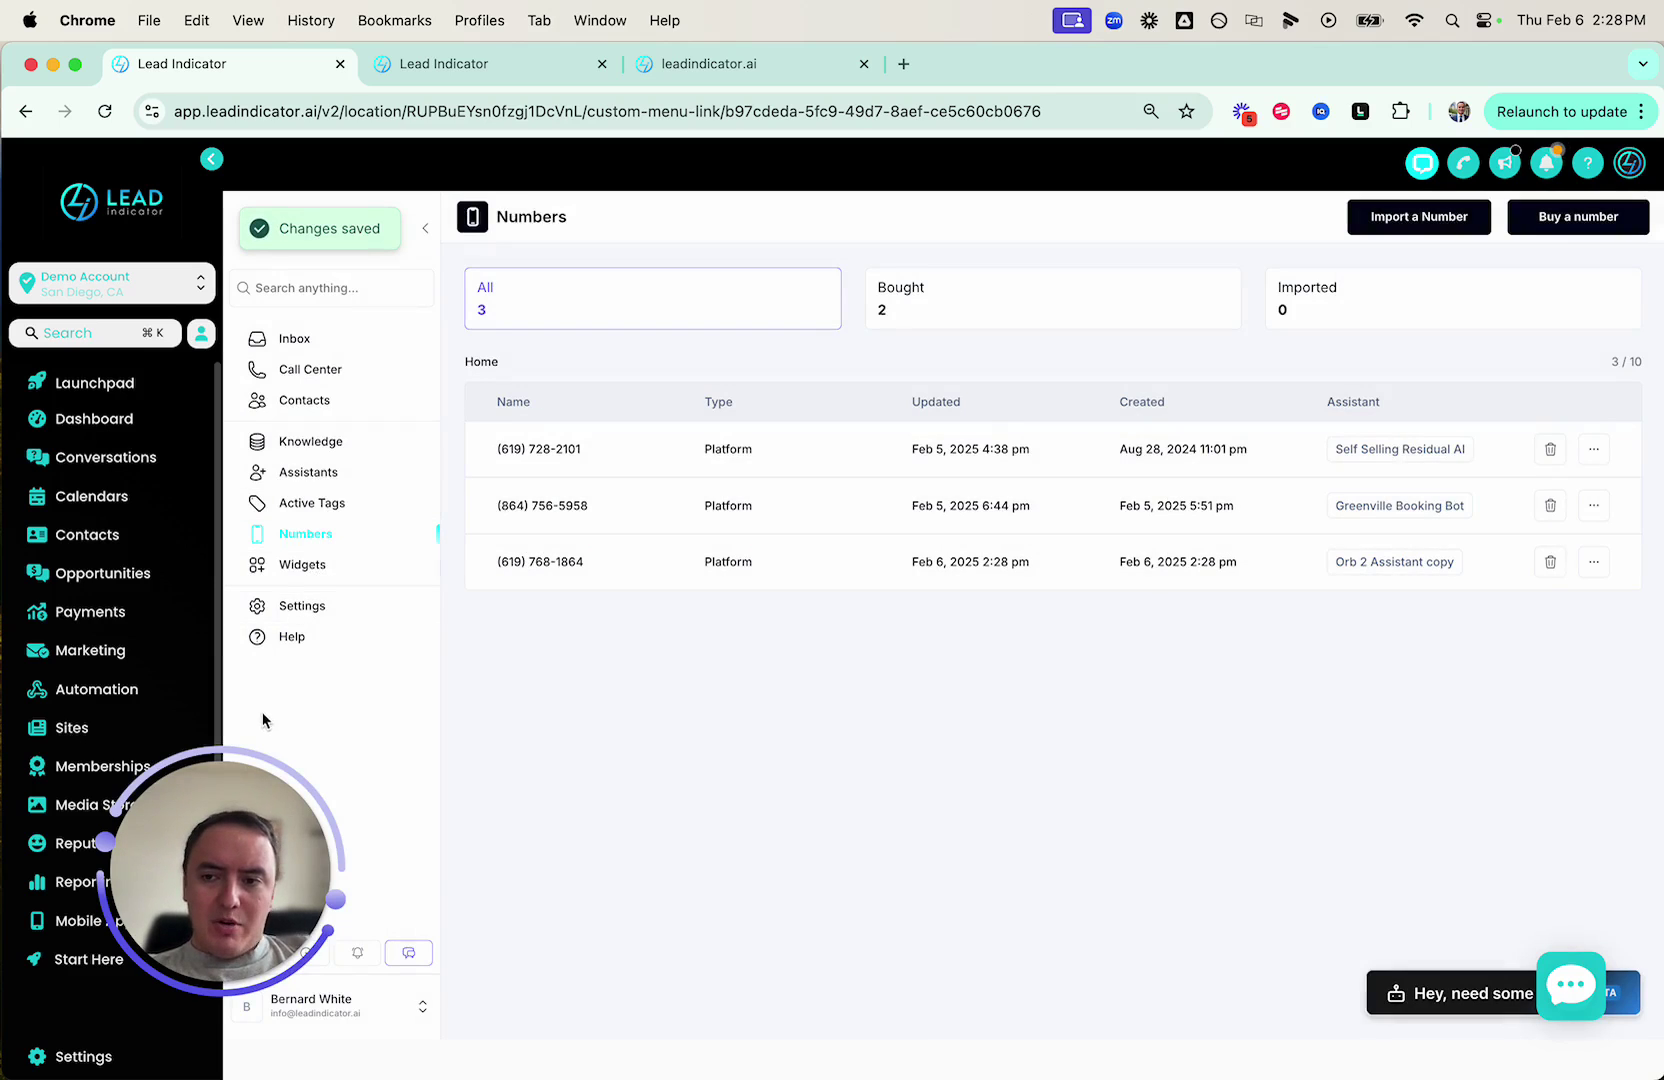
Create a widget of type Orb named "Orb Demo".
left_click(303, 565)
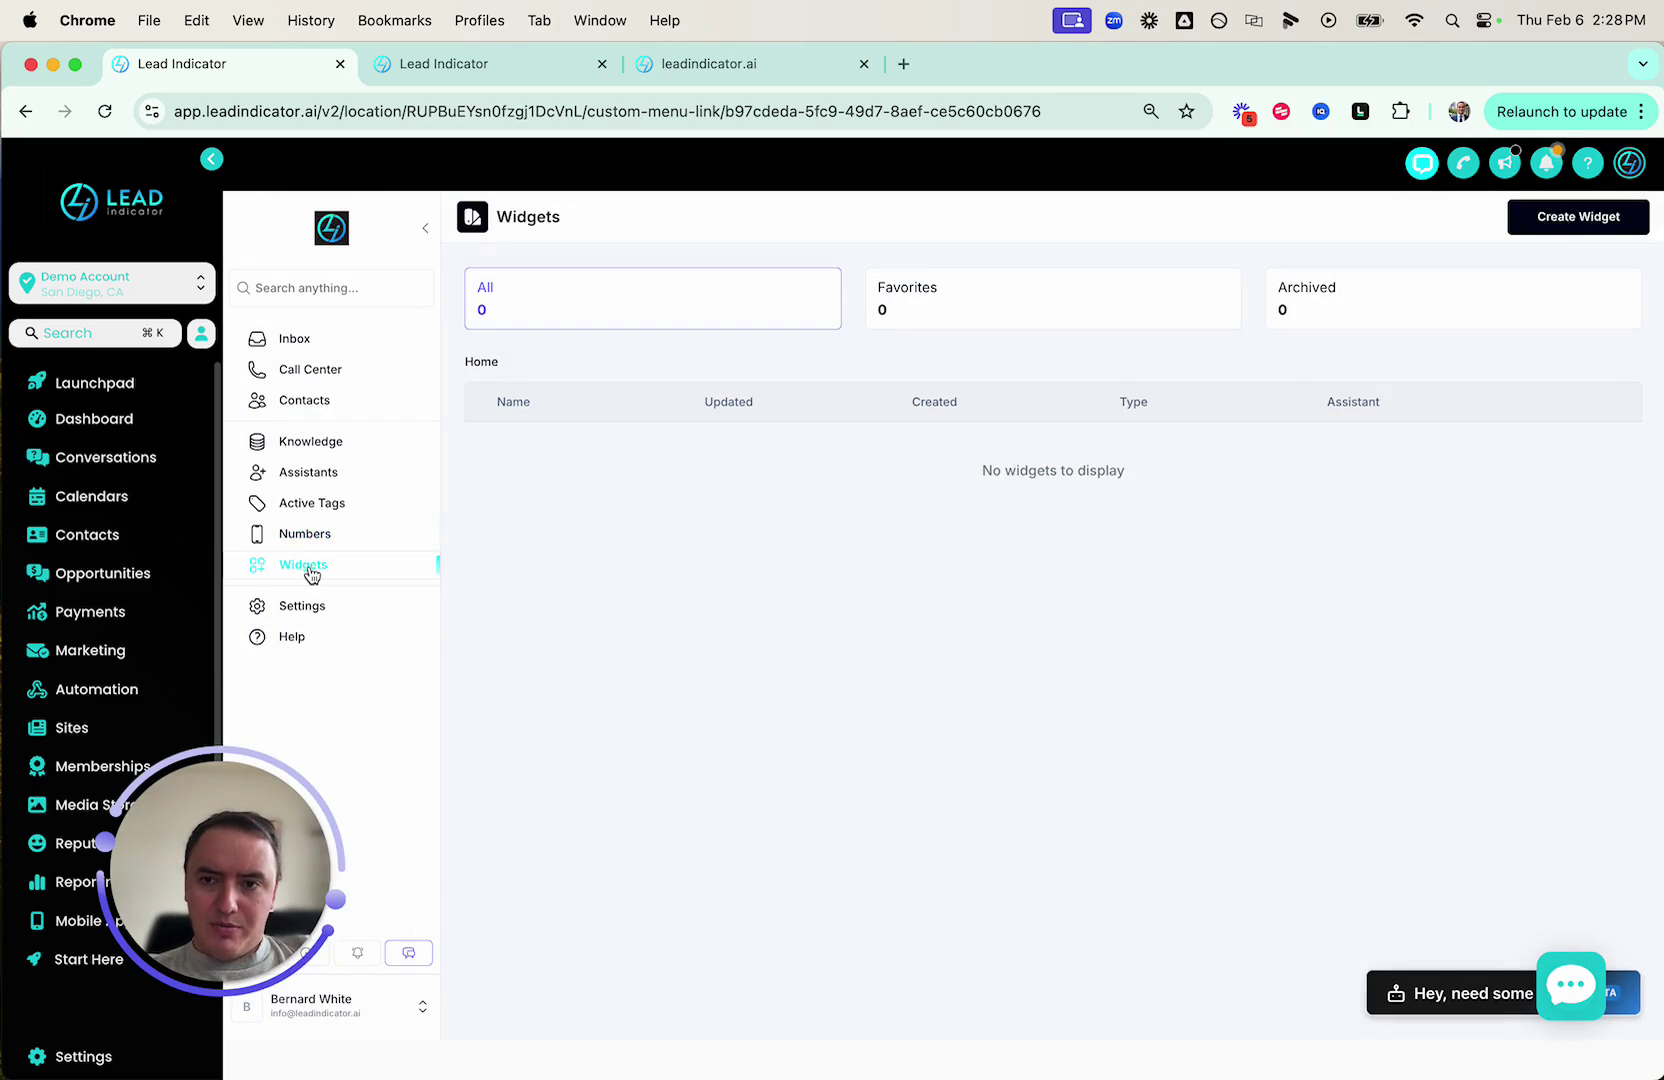
left_click(1557, 234)
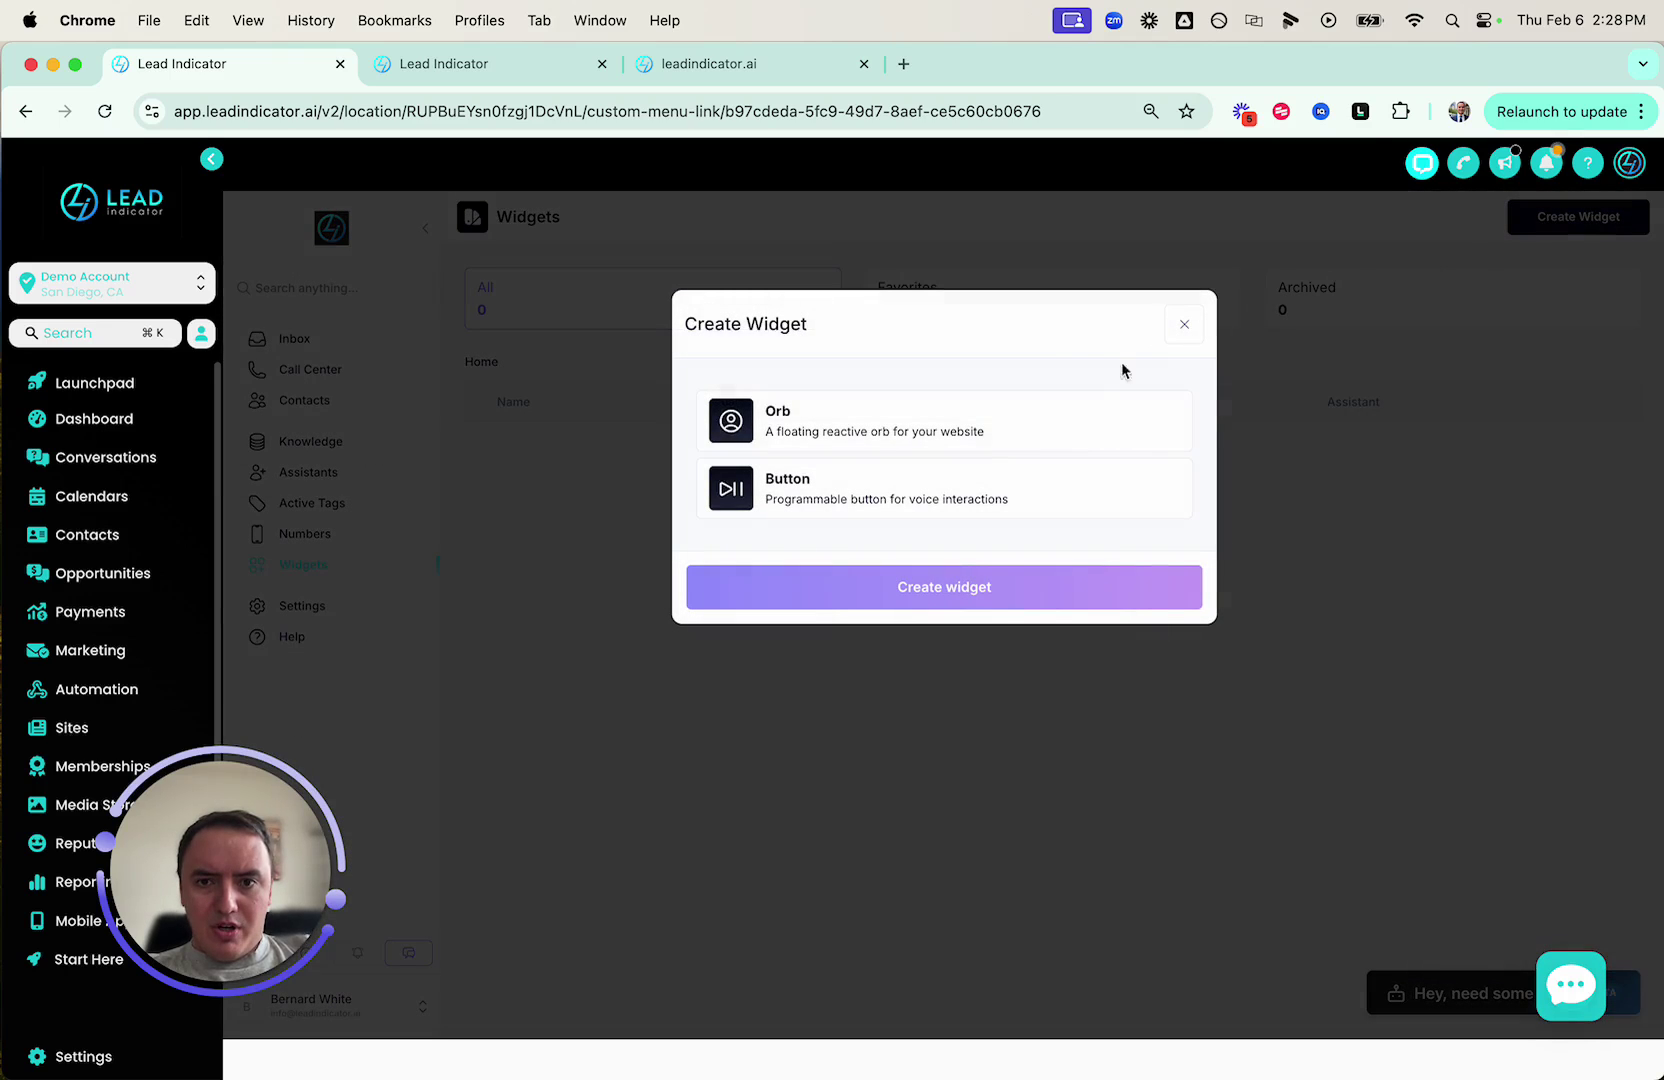
left_click(779, 432)
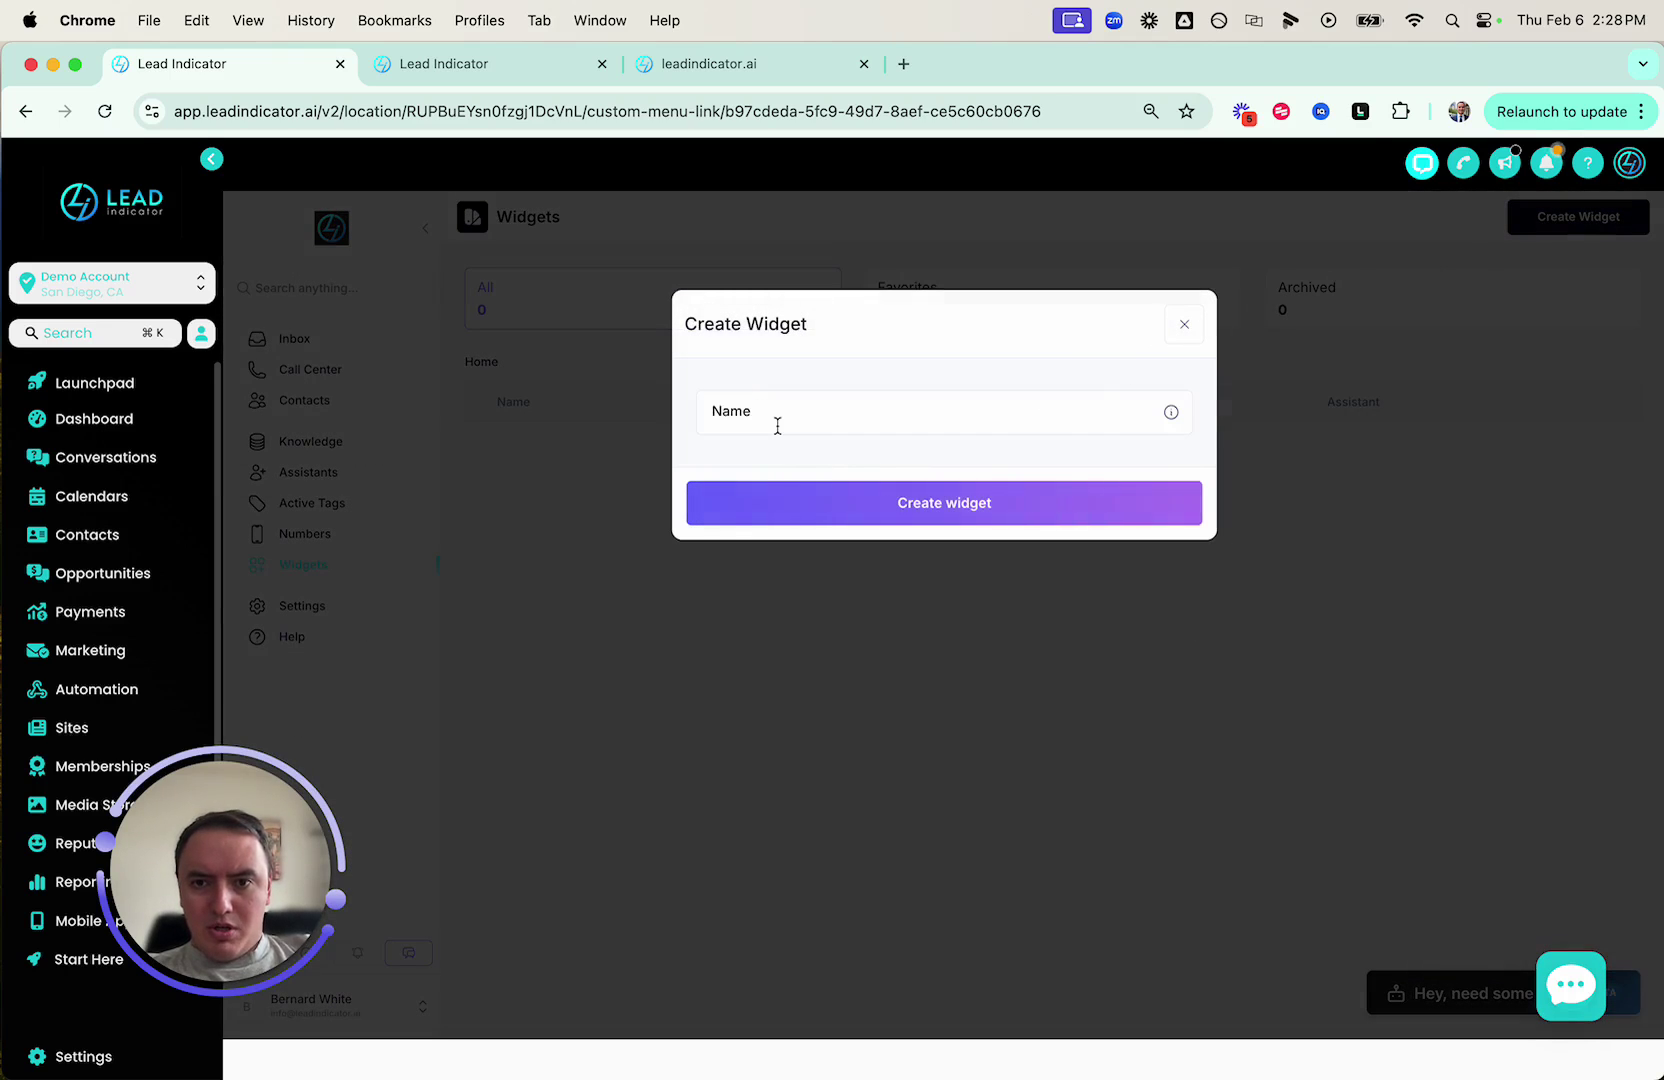
type("Orb")
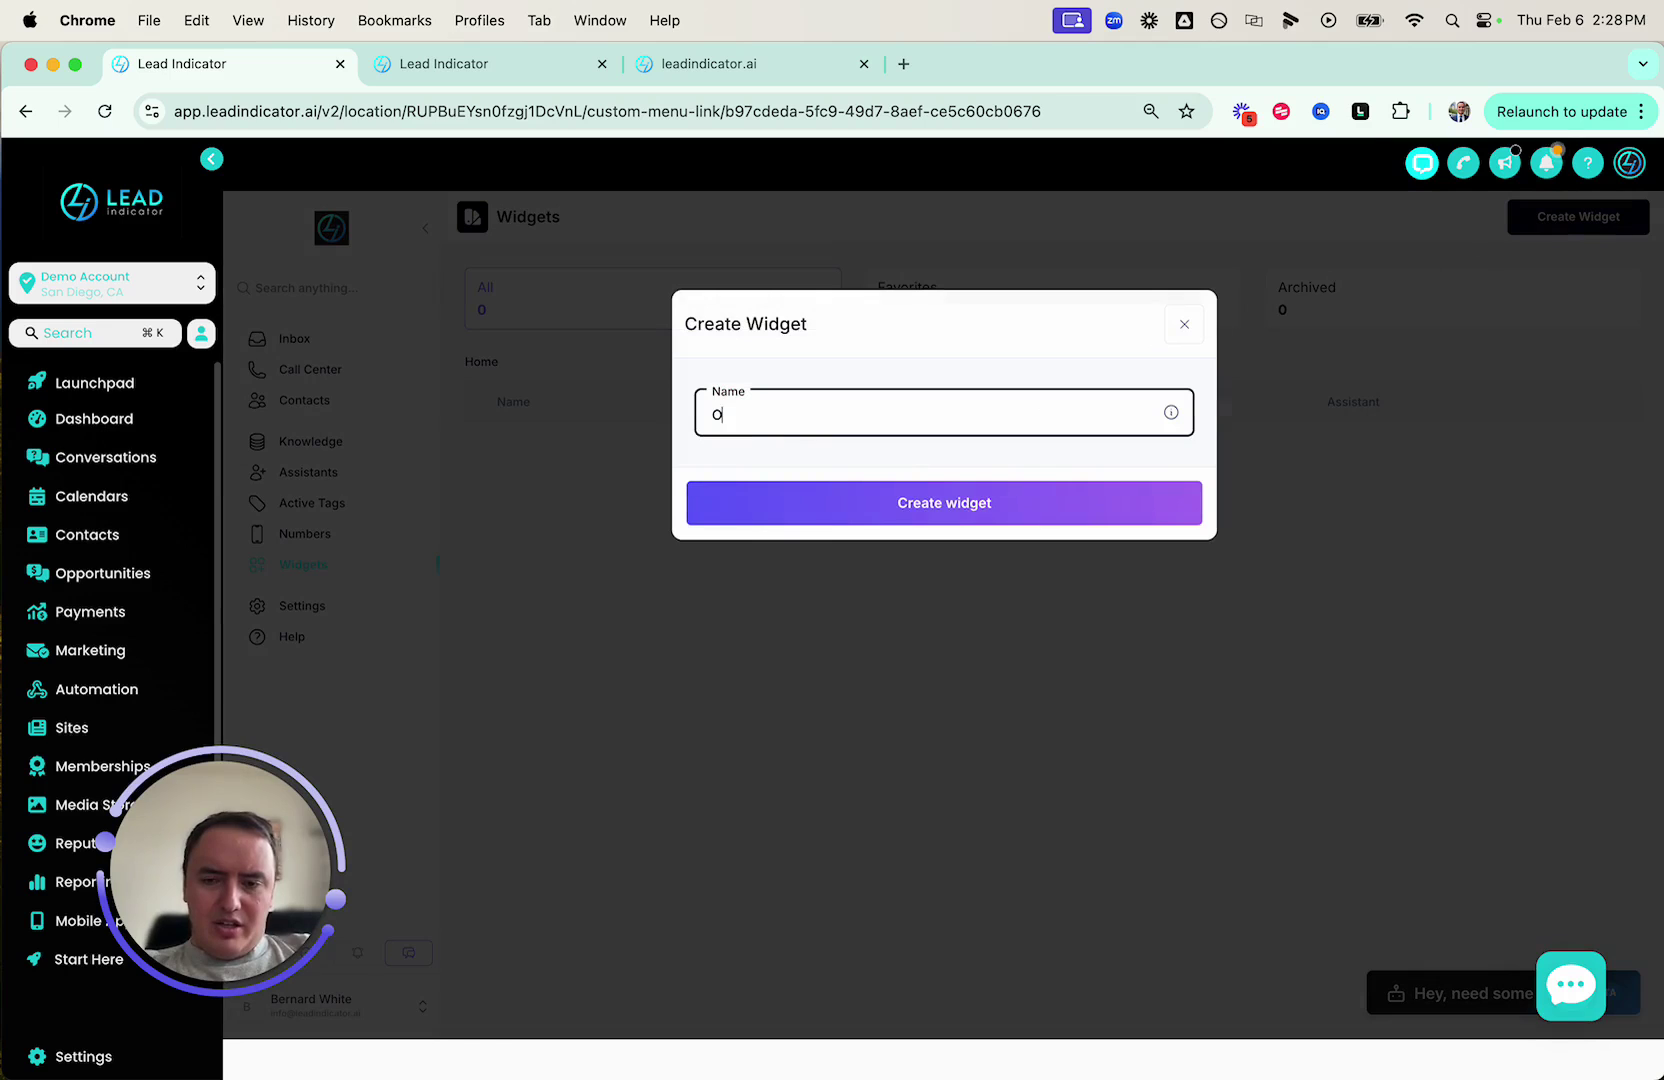
left_click(887, 499)
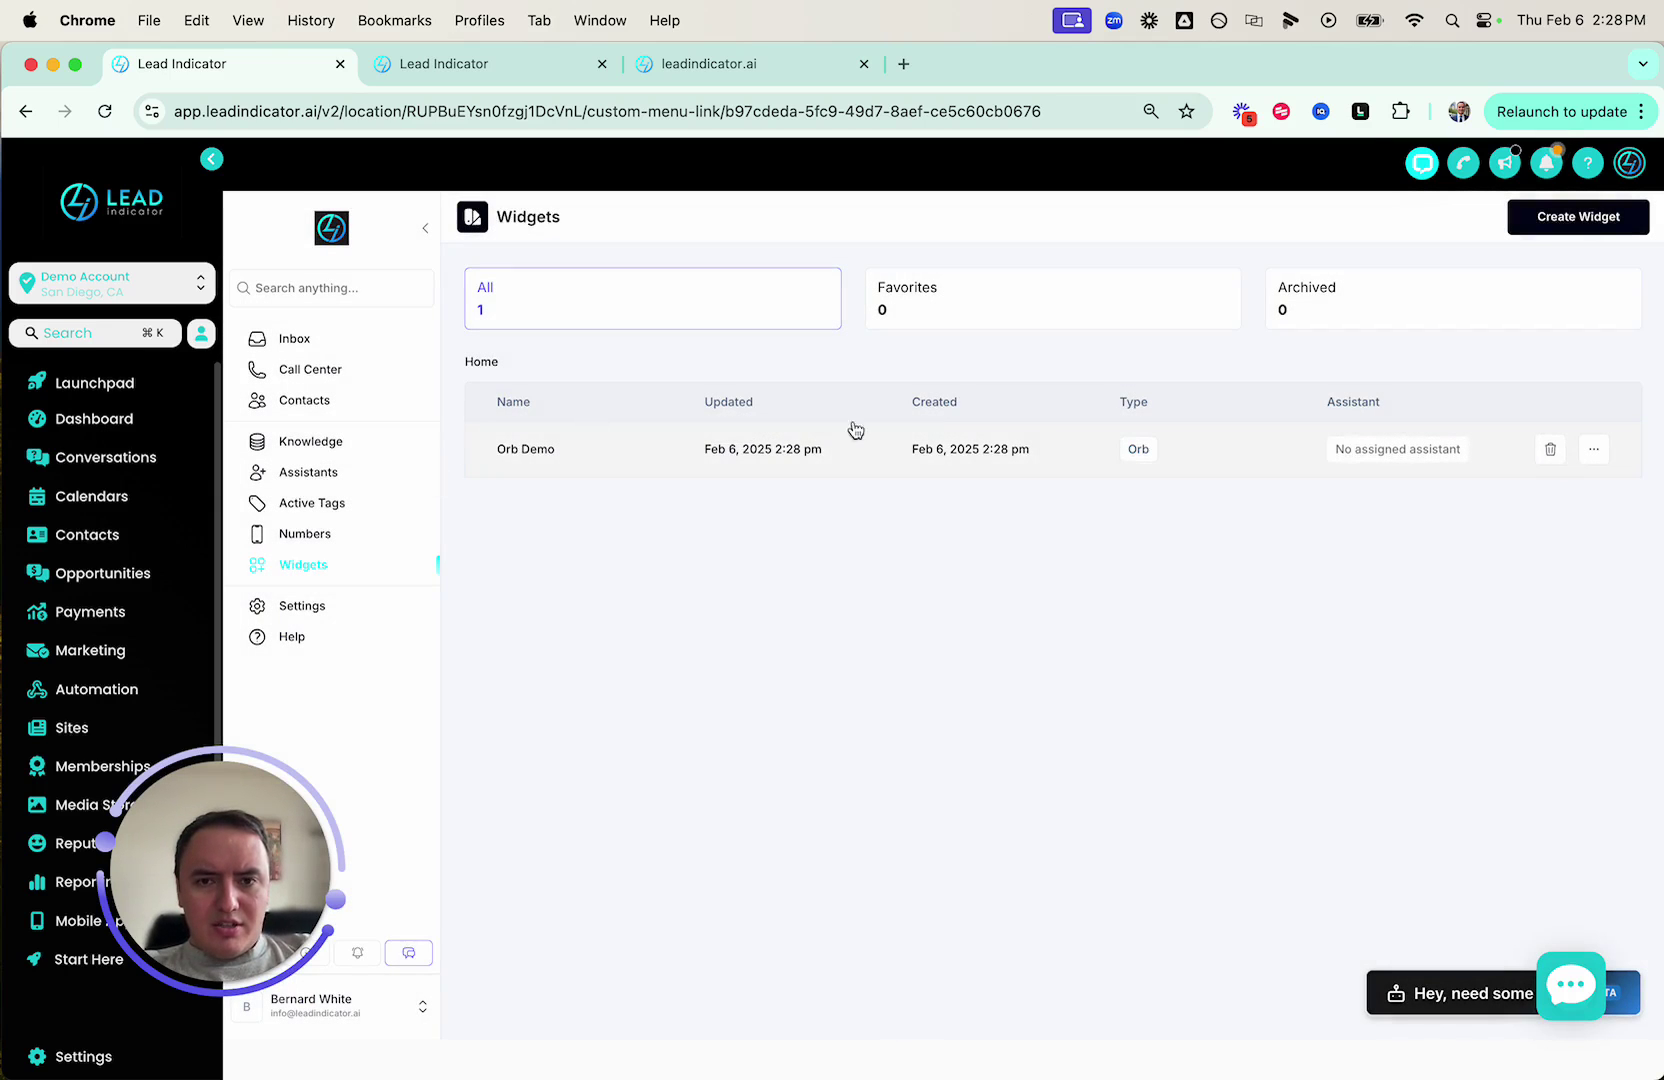
Open the Orb Demo widget for editing and choose Orb 2 Assistant copy as its AI model.
left_click(1594, 449)
left_click(1348, 471)
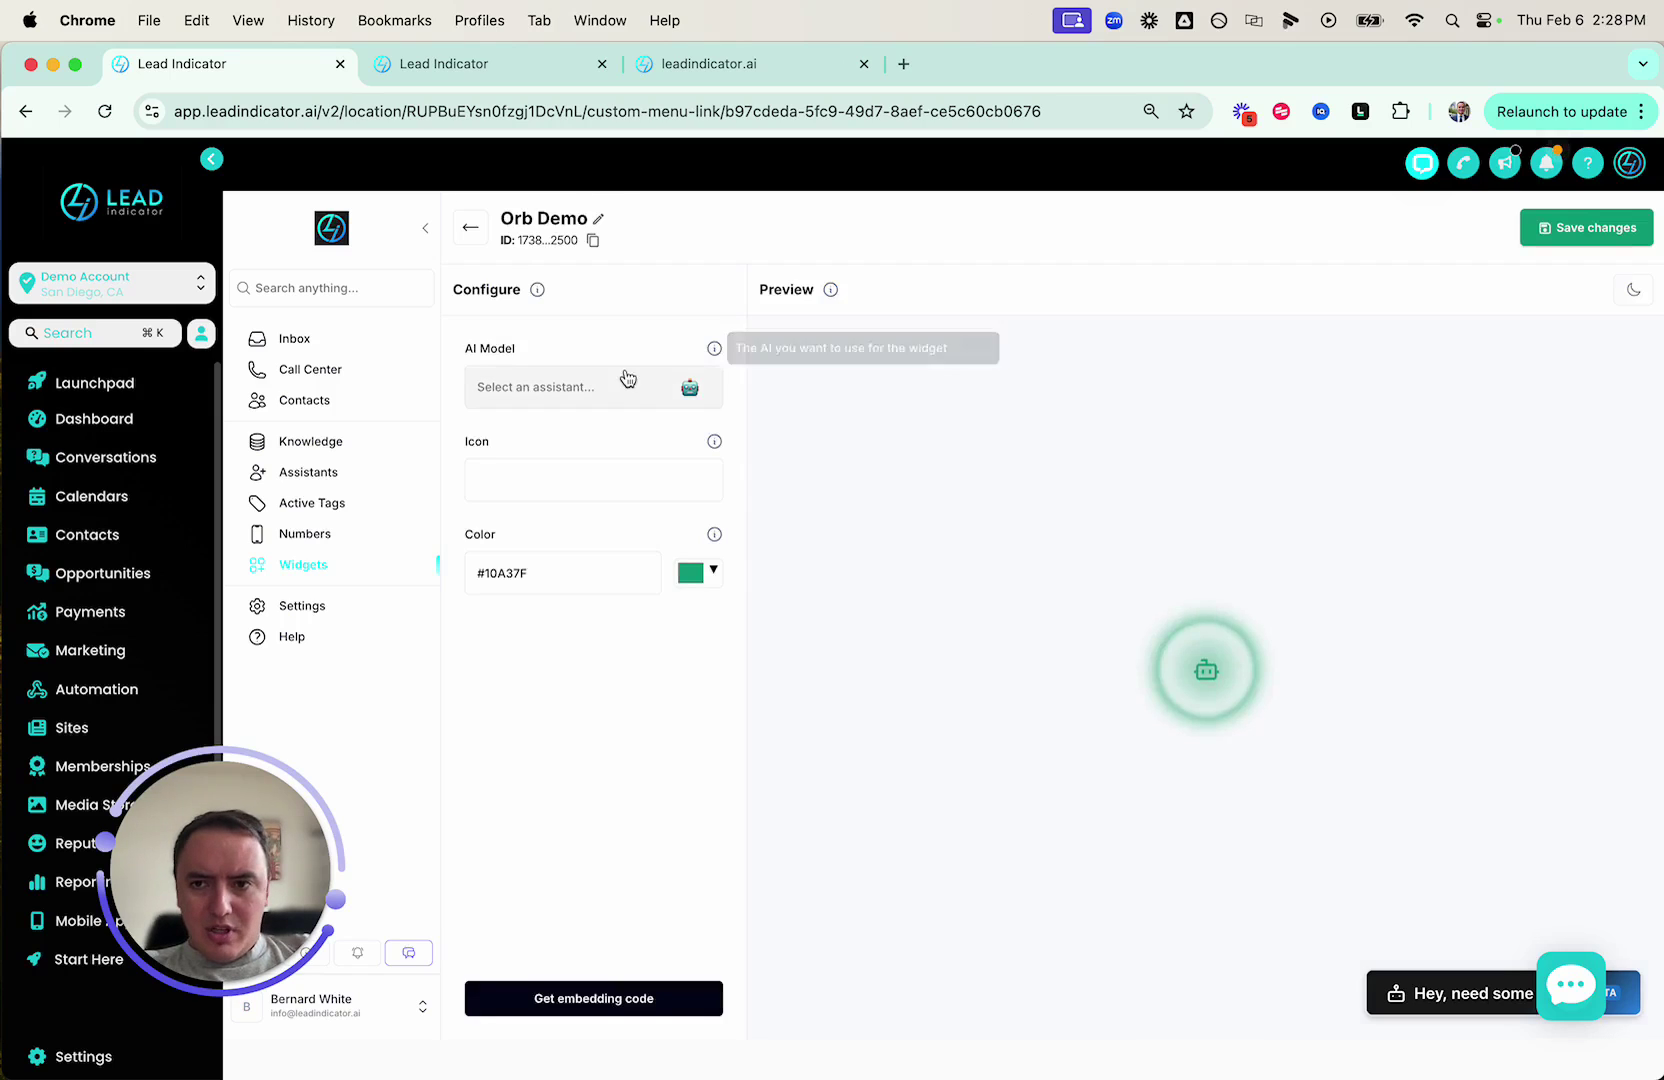
left_click(594, 390)
left_click(592, 355)
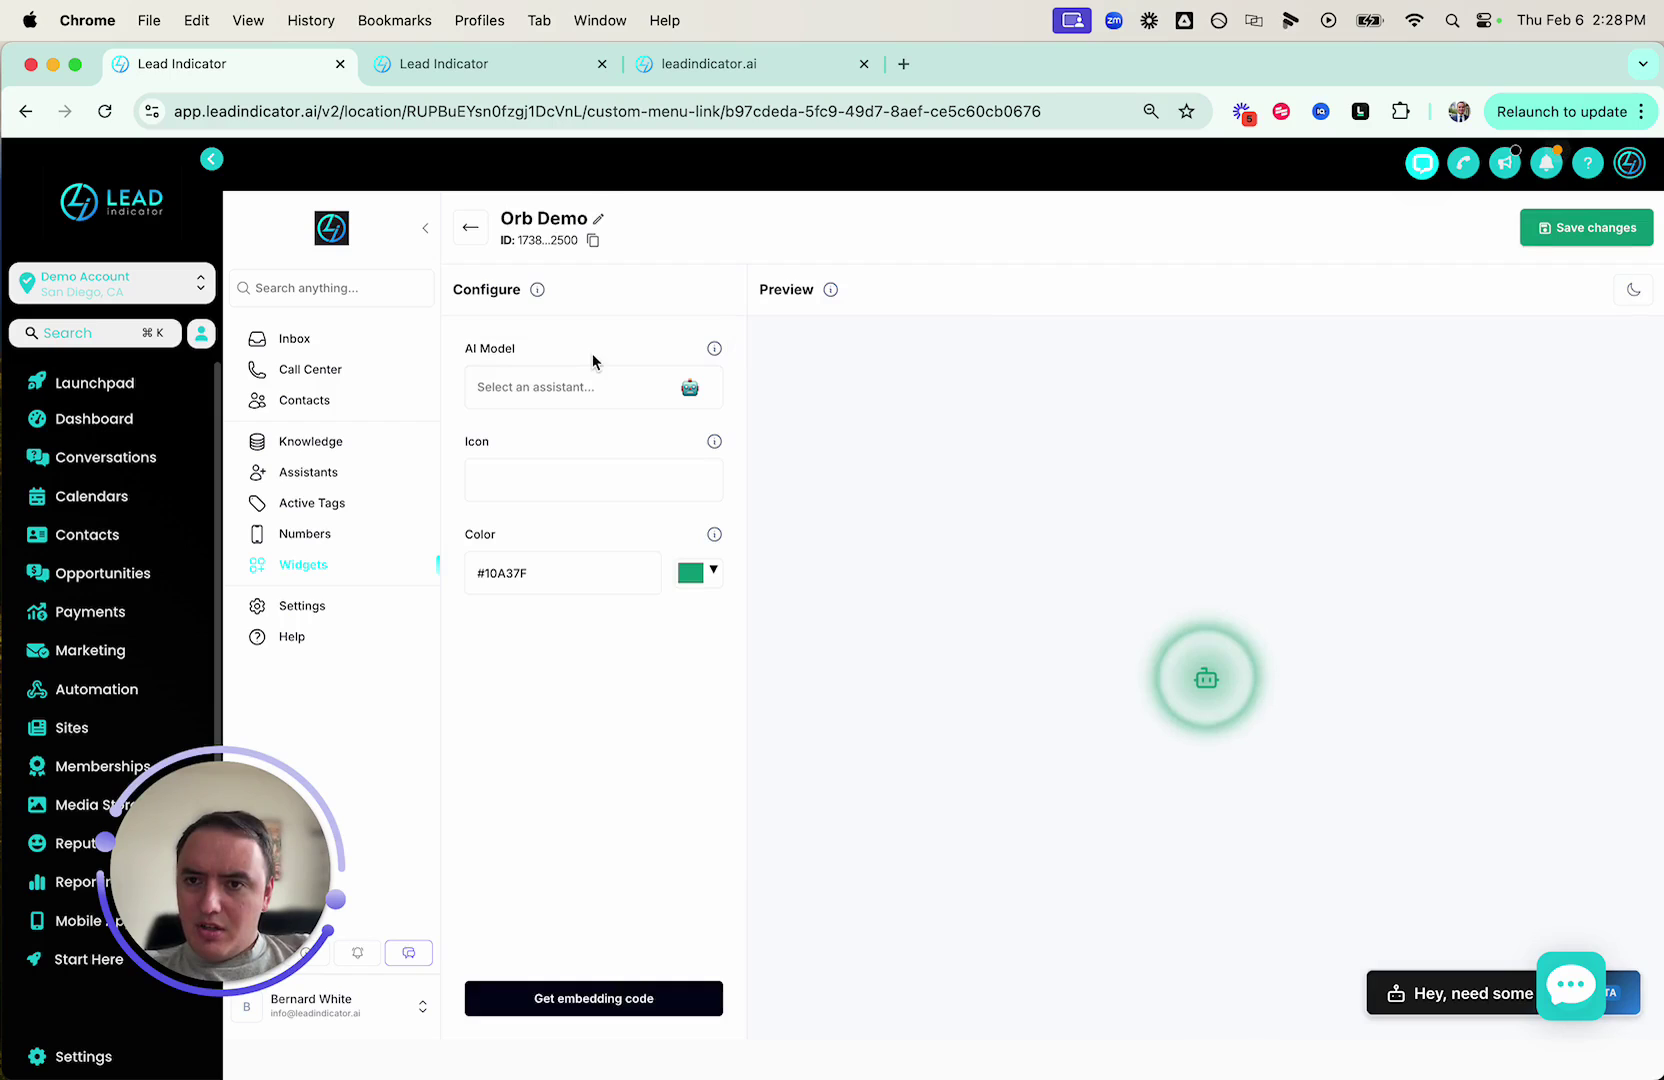
left_click(594, 390)
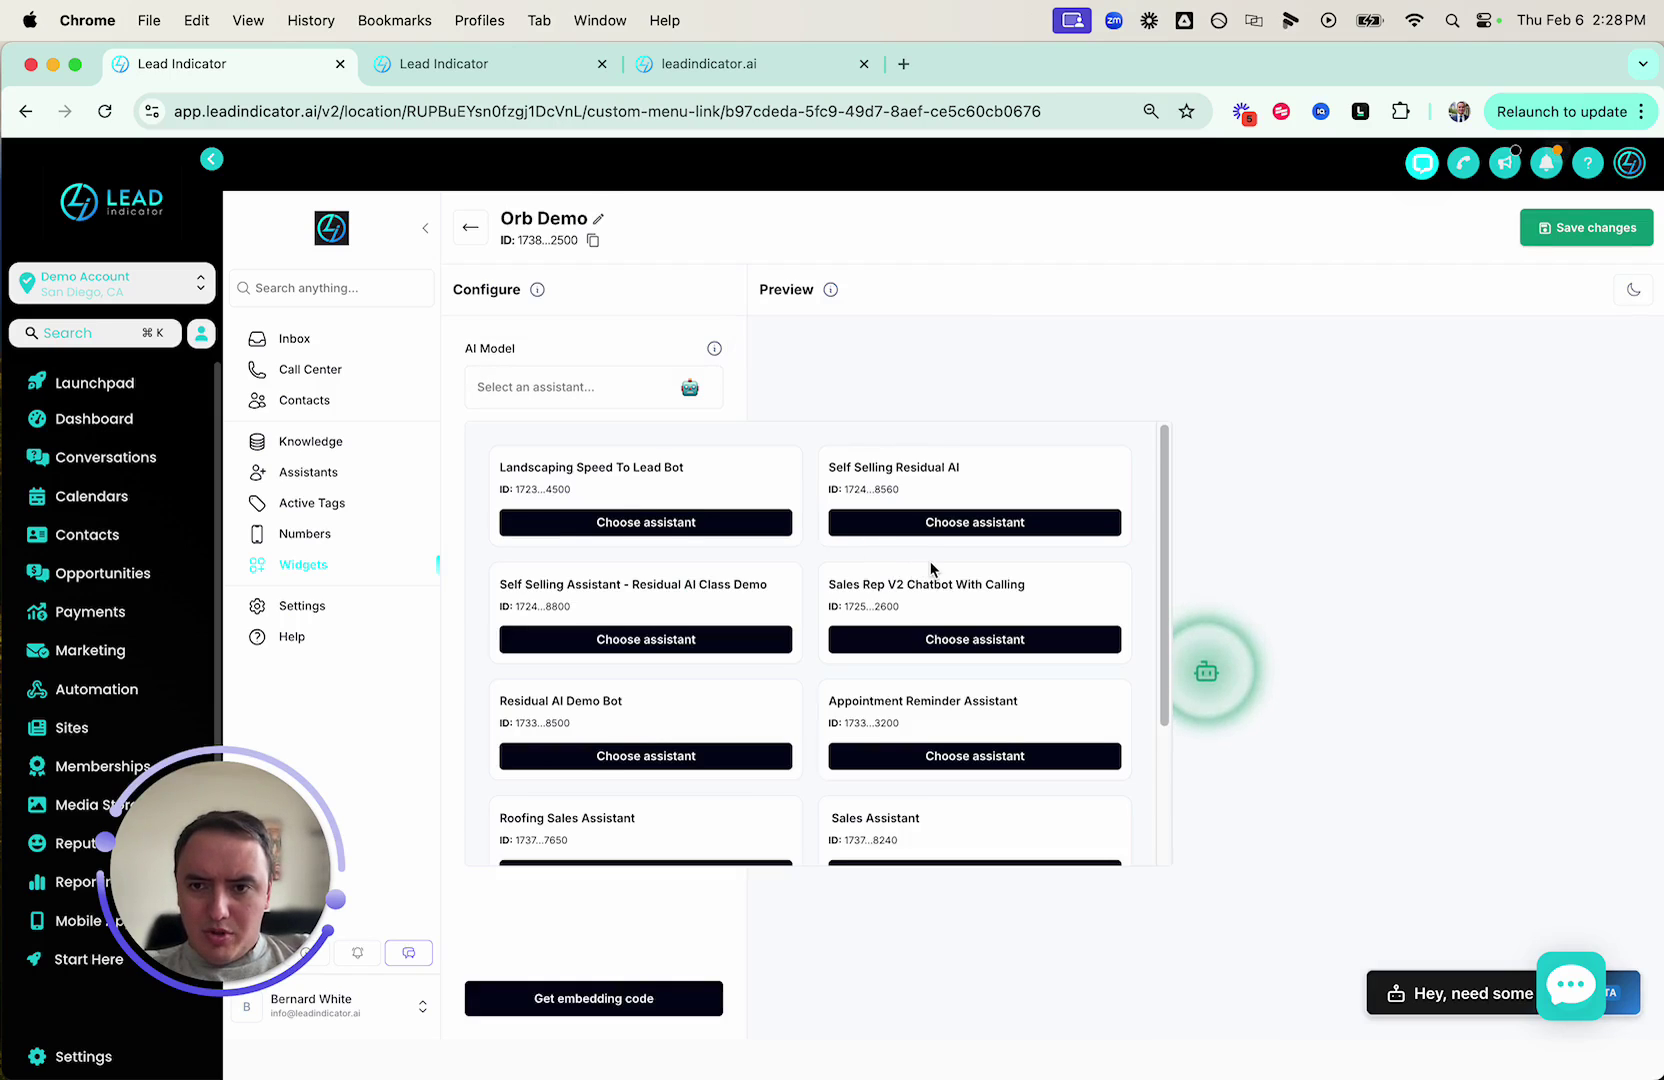
scroll(930, 568, "down", 4)
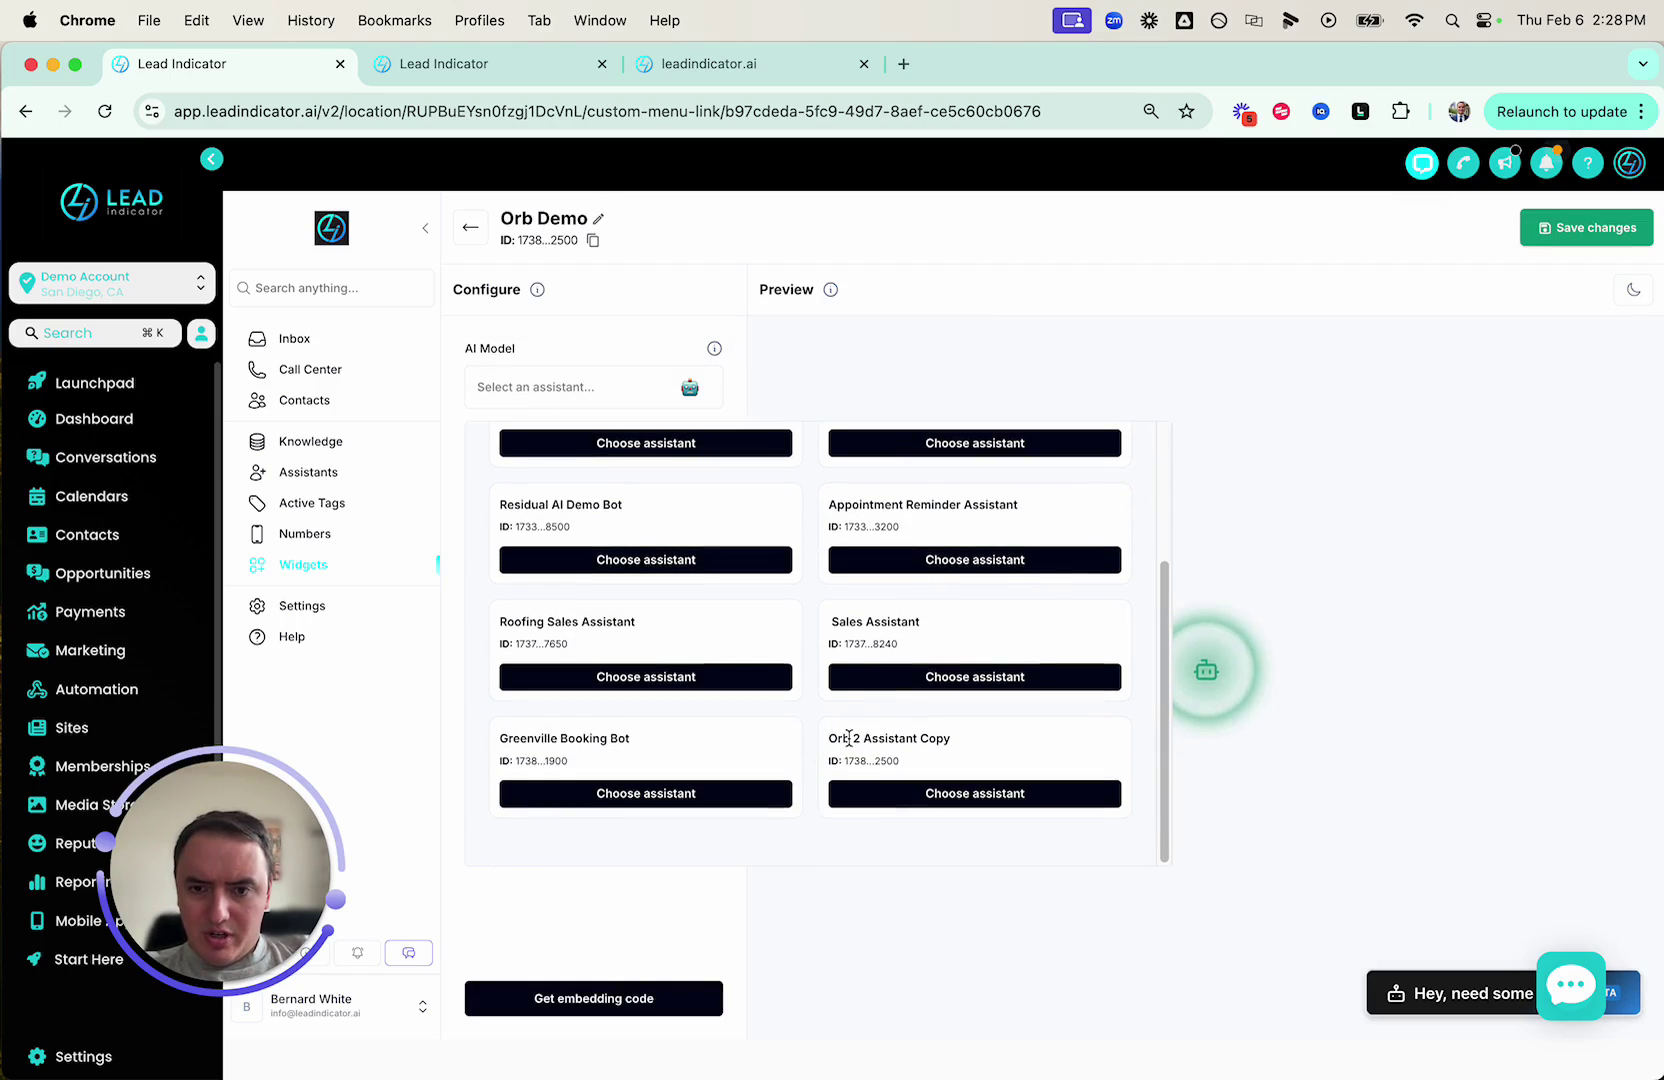
left_click(973, 793)
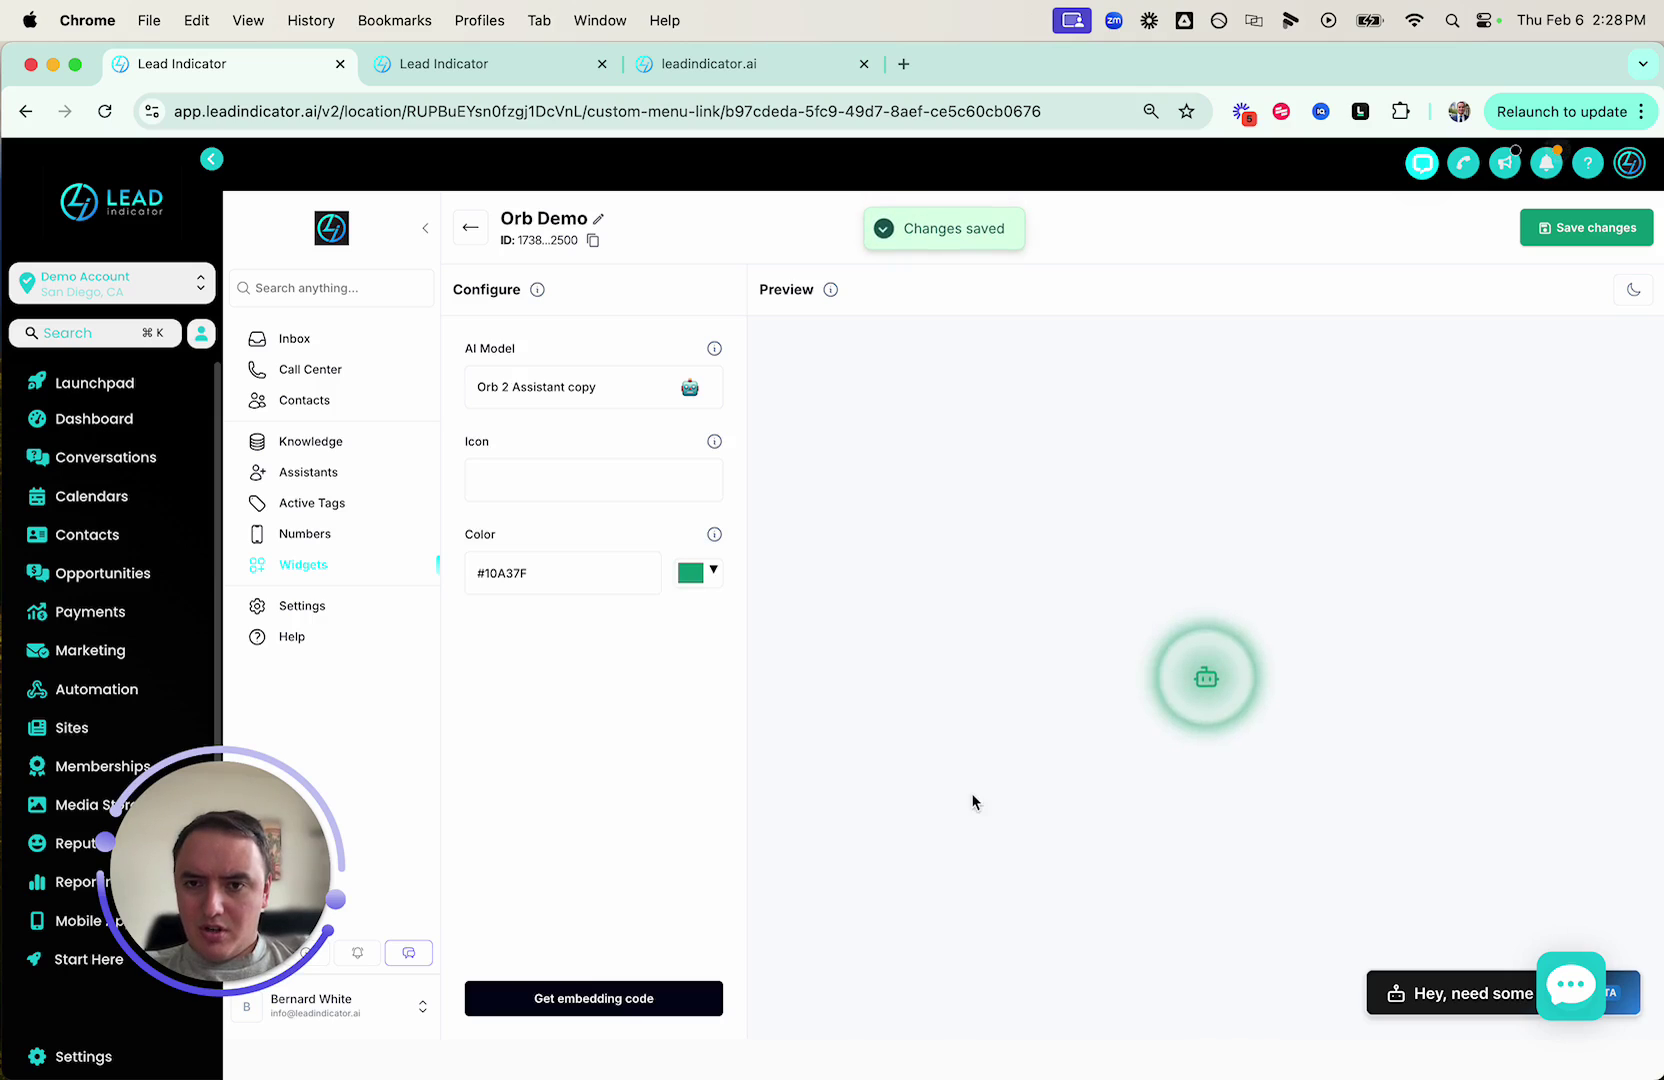
Set the Orb Demo widget's icon to phone-call.
left_click(602, 479)
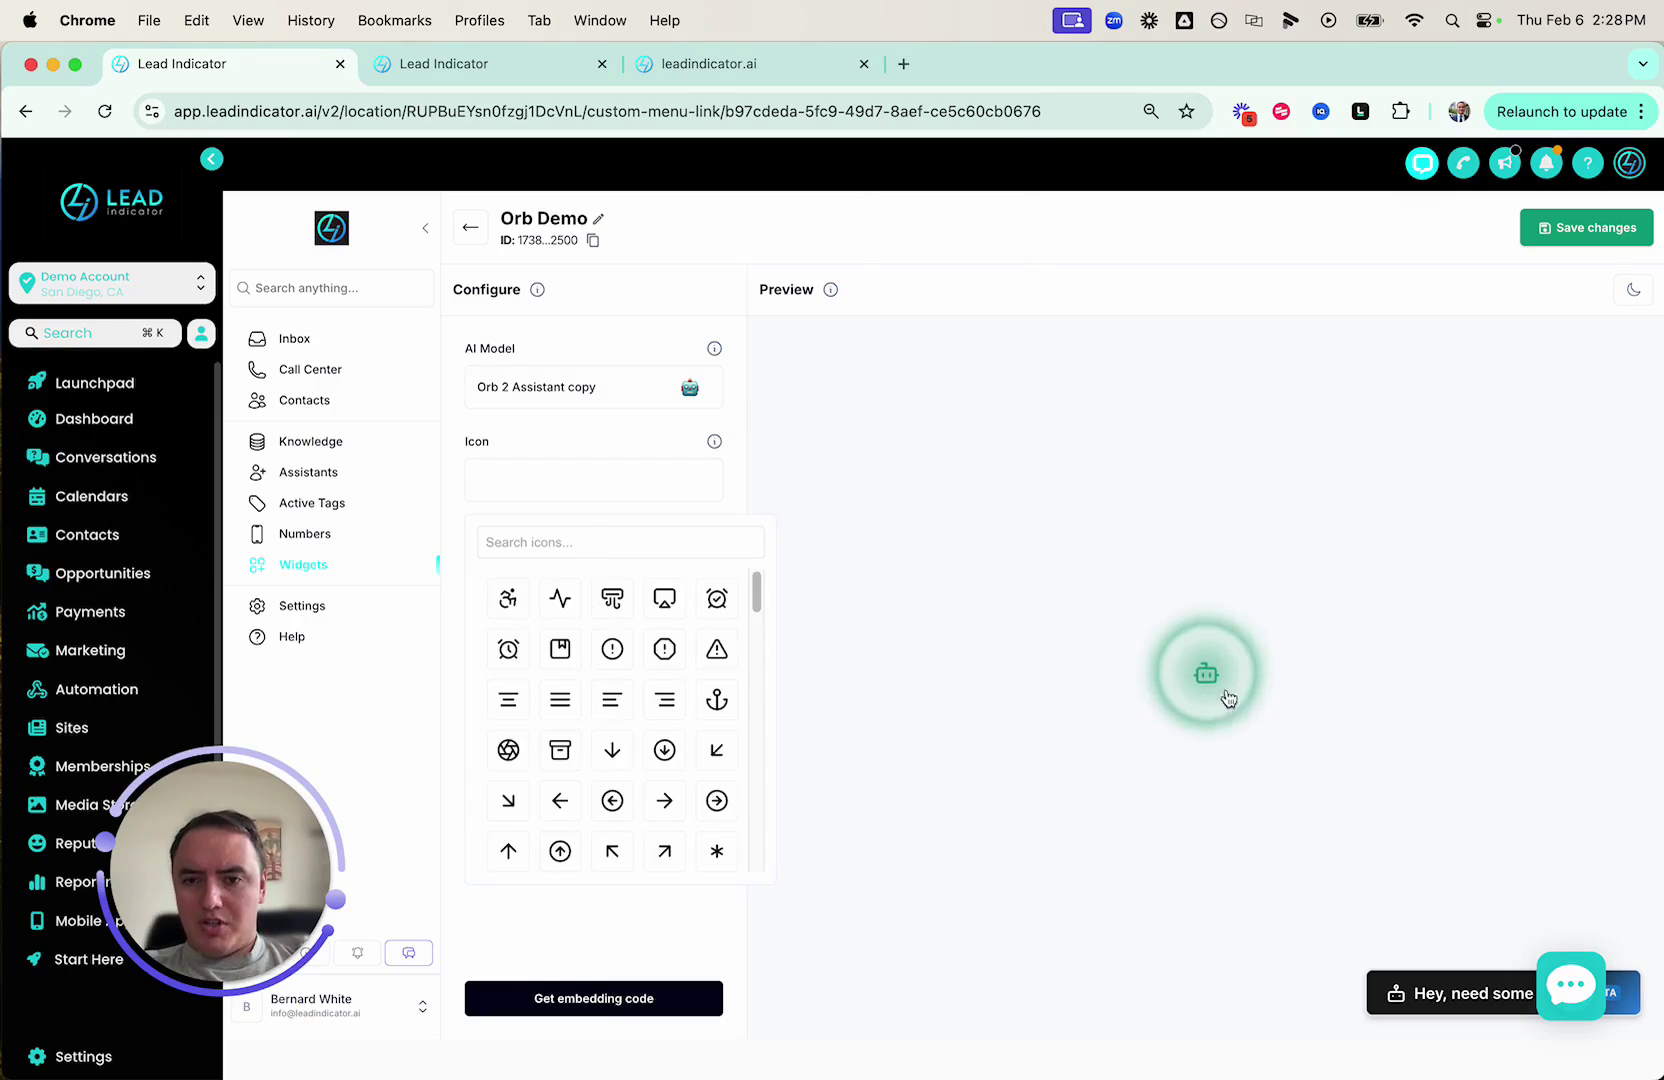
scroll(641, 709, "down", 10)
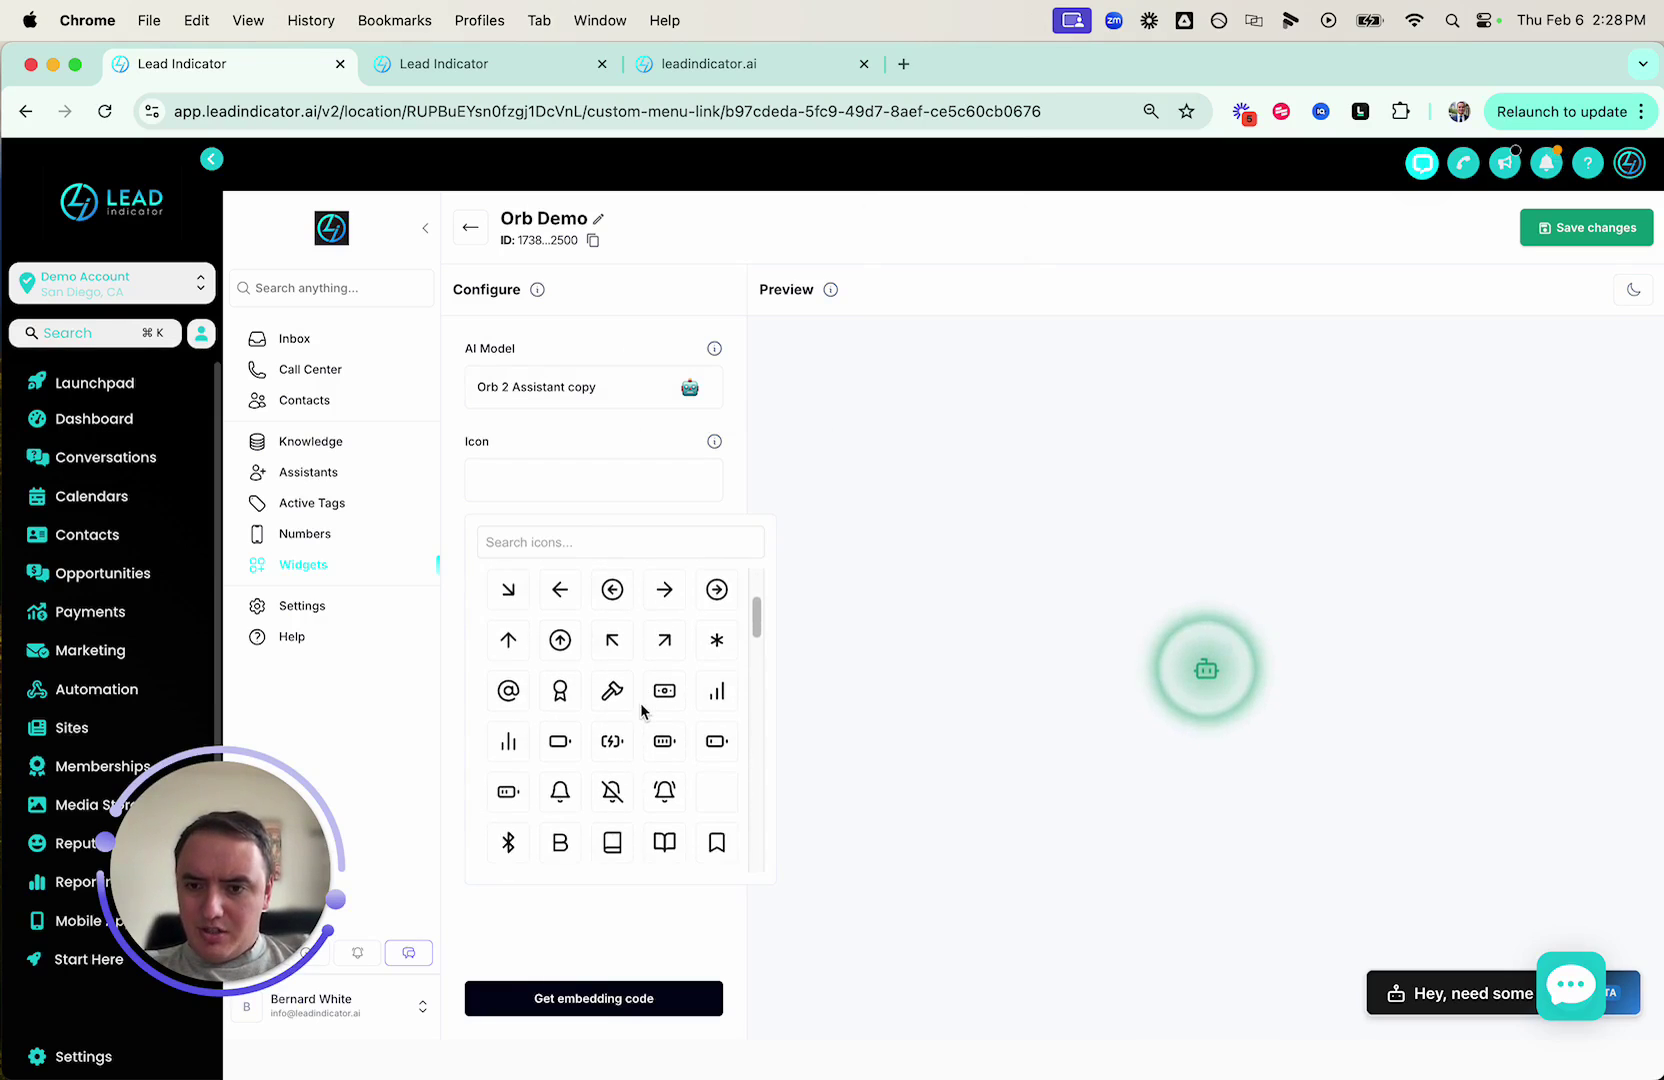
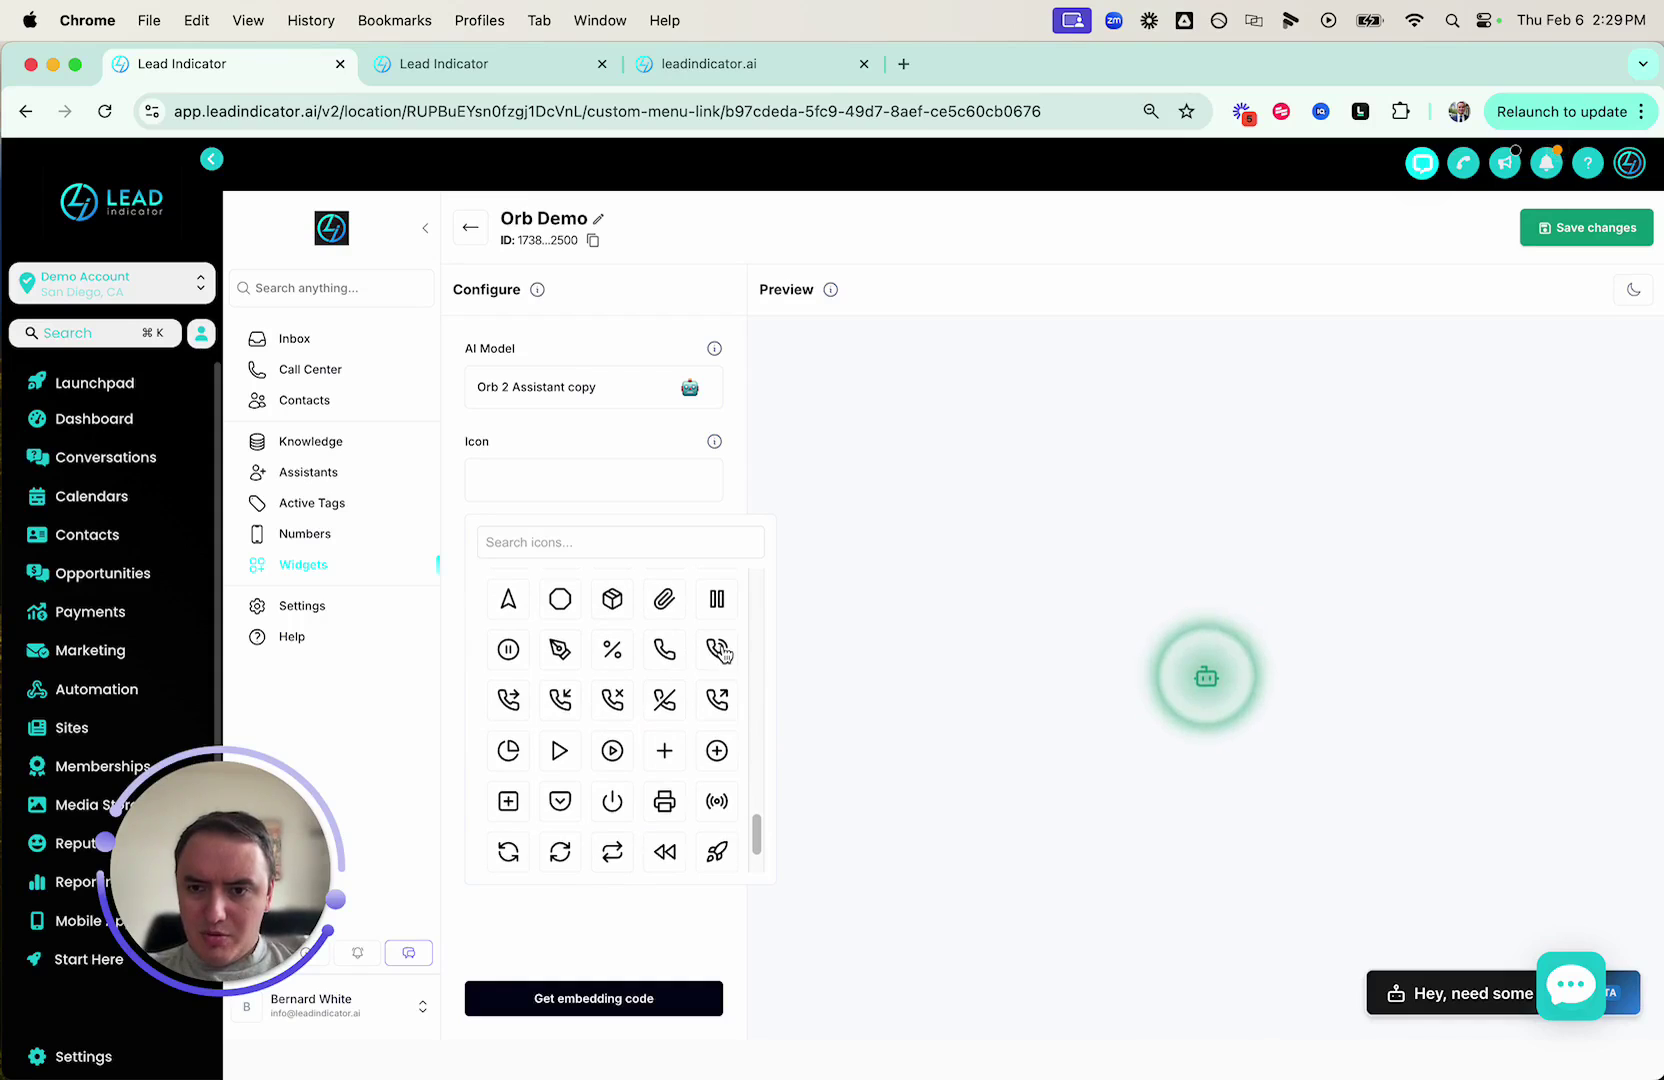
left_click(724, 656)
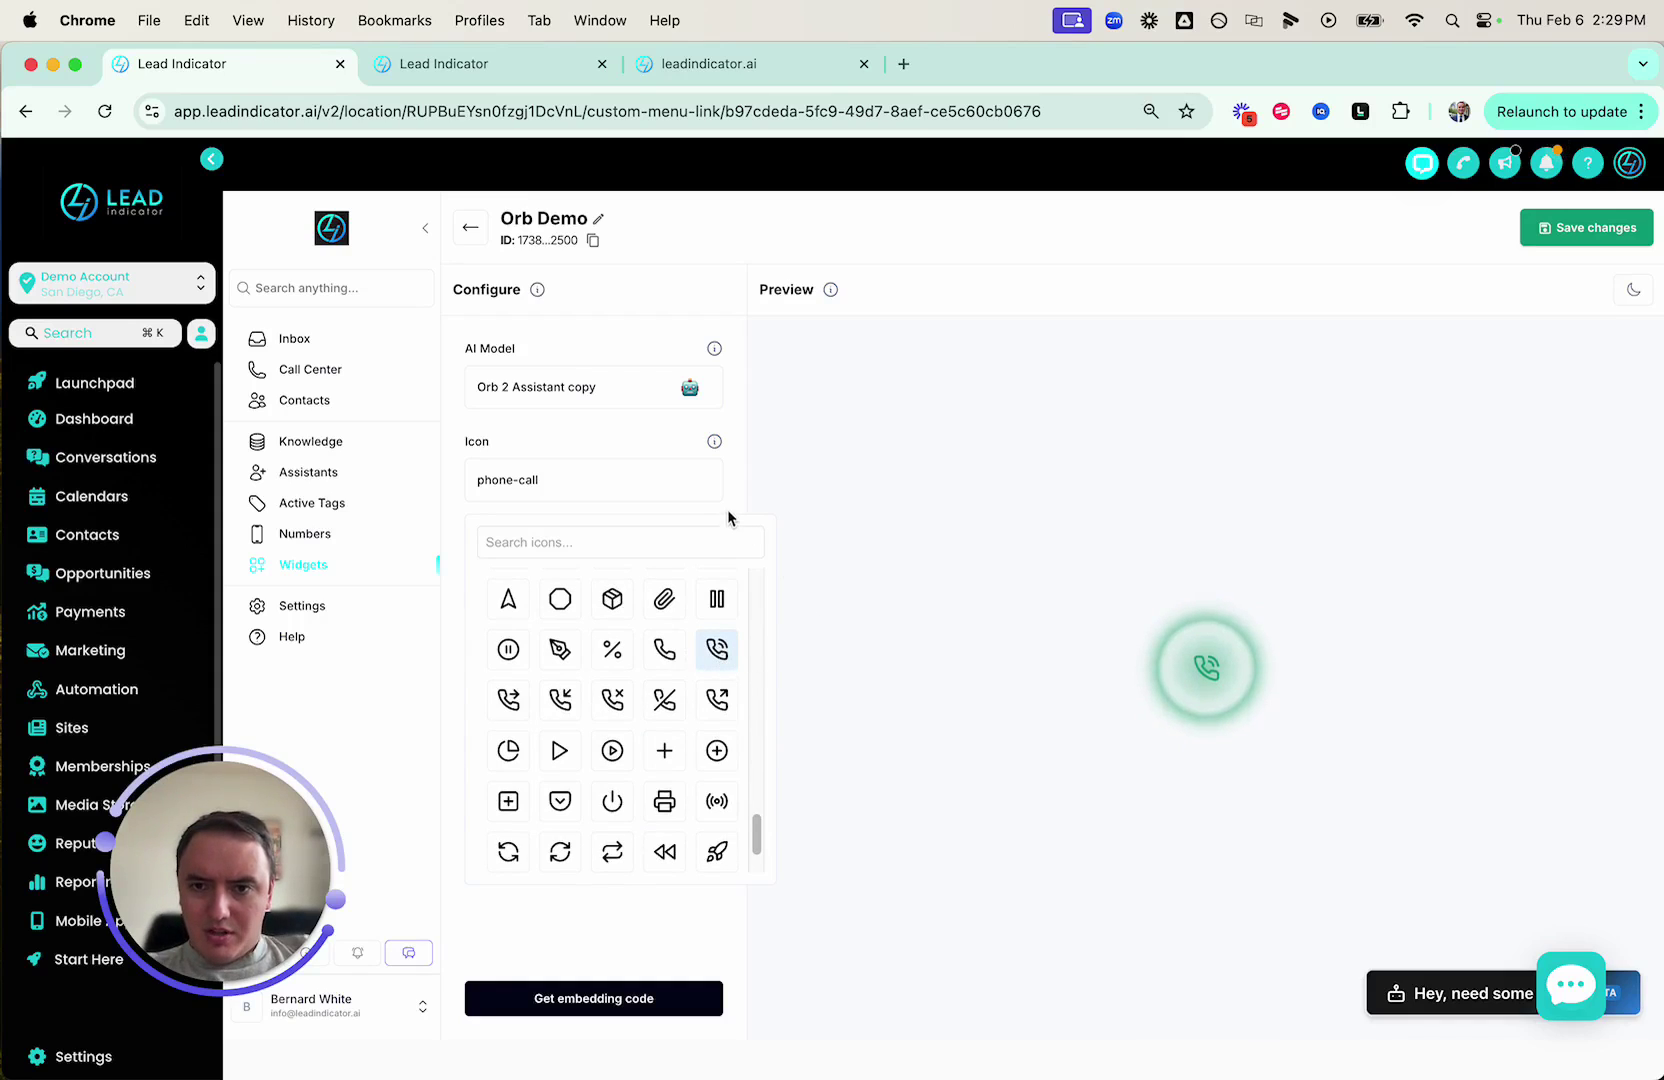
Change the Orb Demo widget's color to the dark blue #1032a3.
left_click(714, 573)
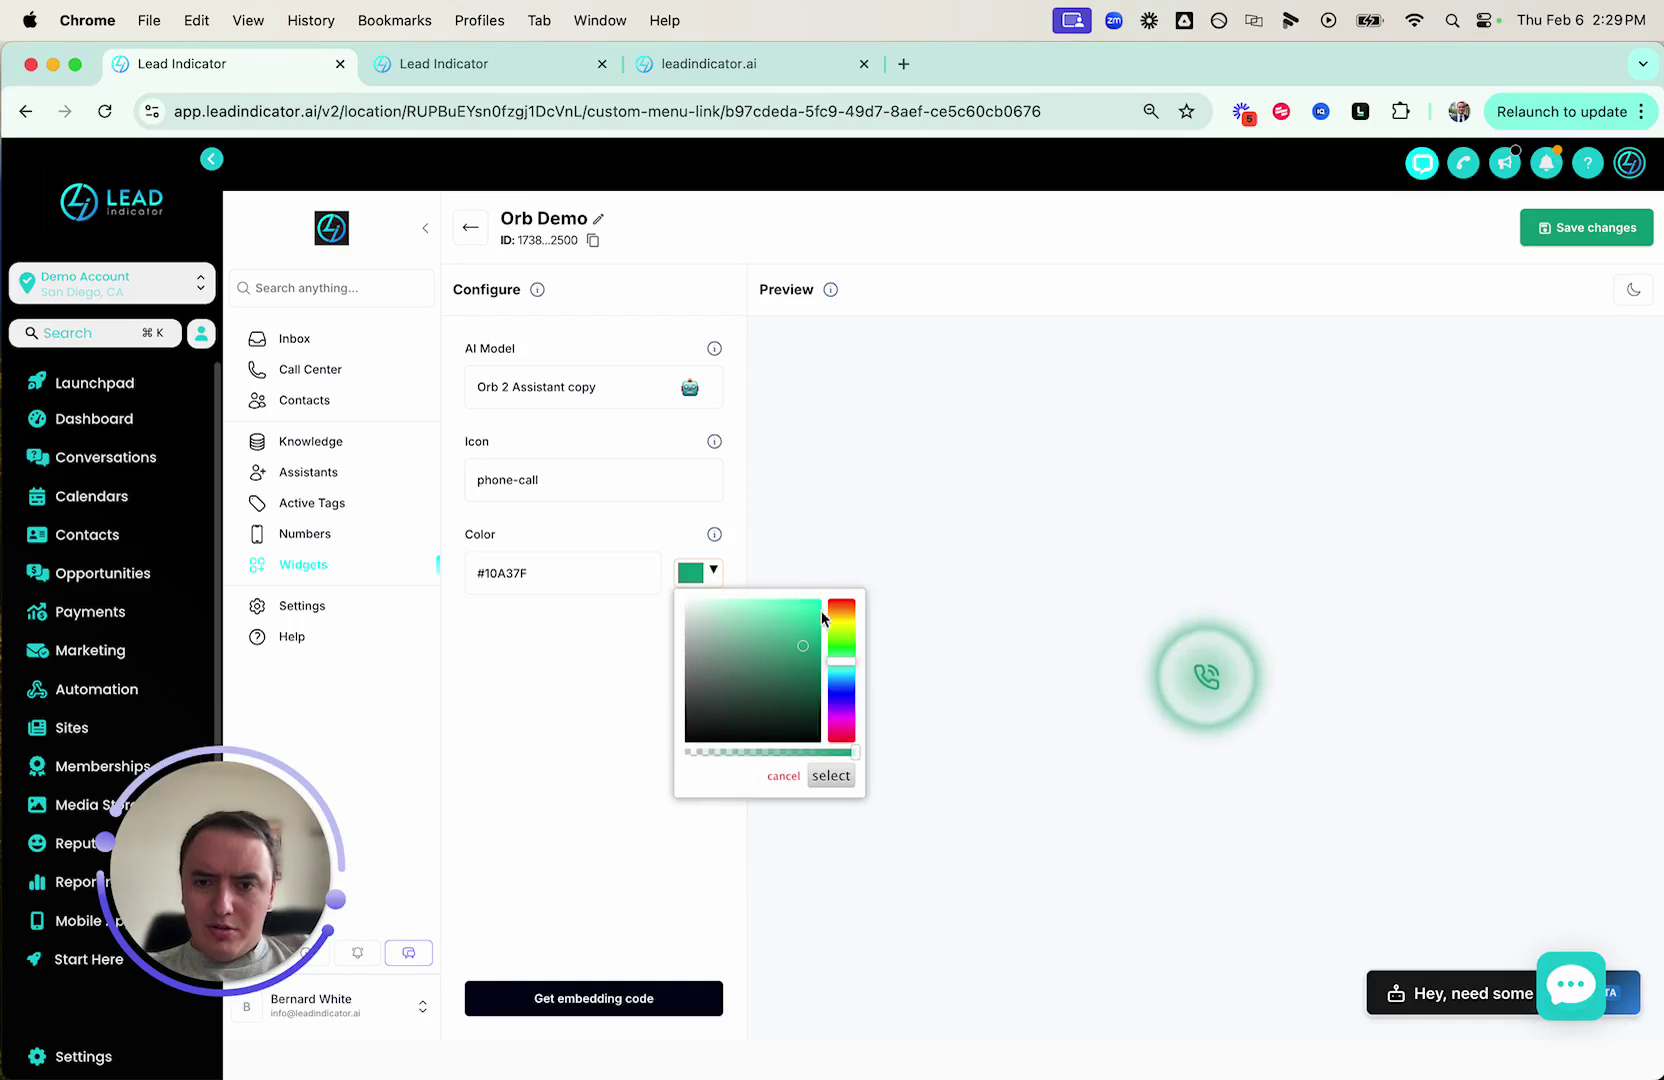
left_click(844, 688)
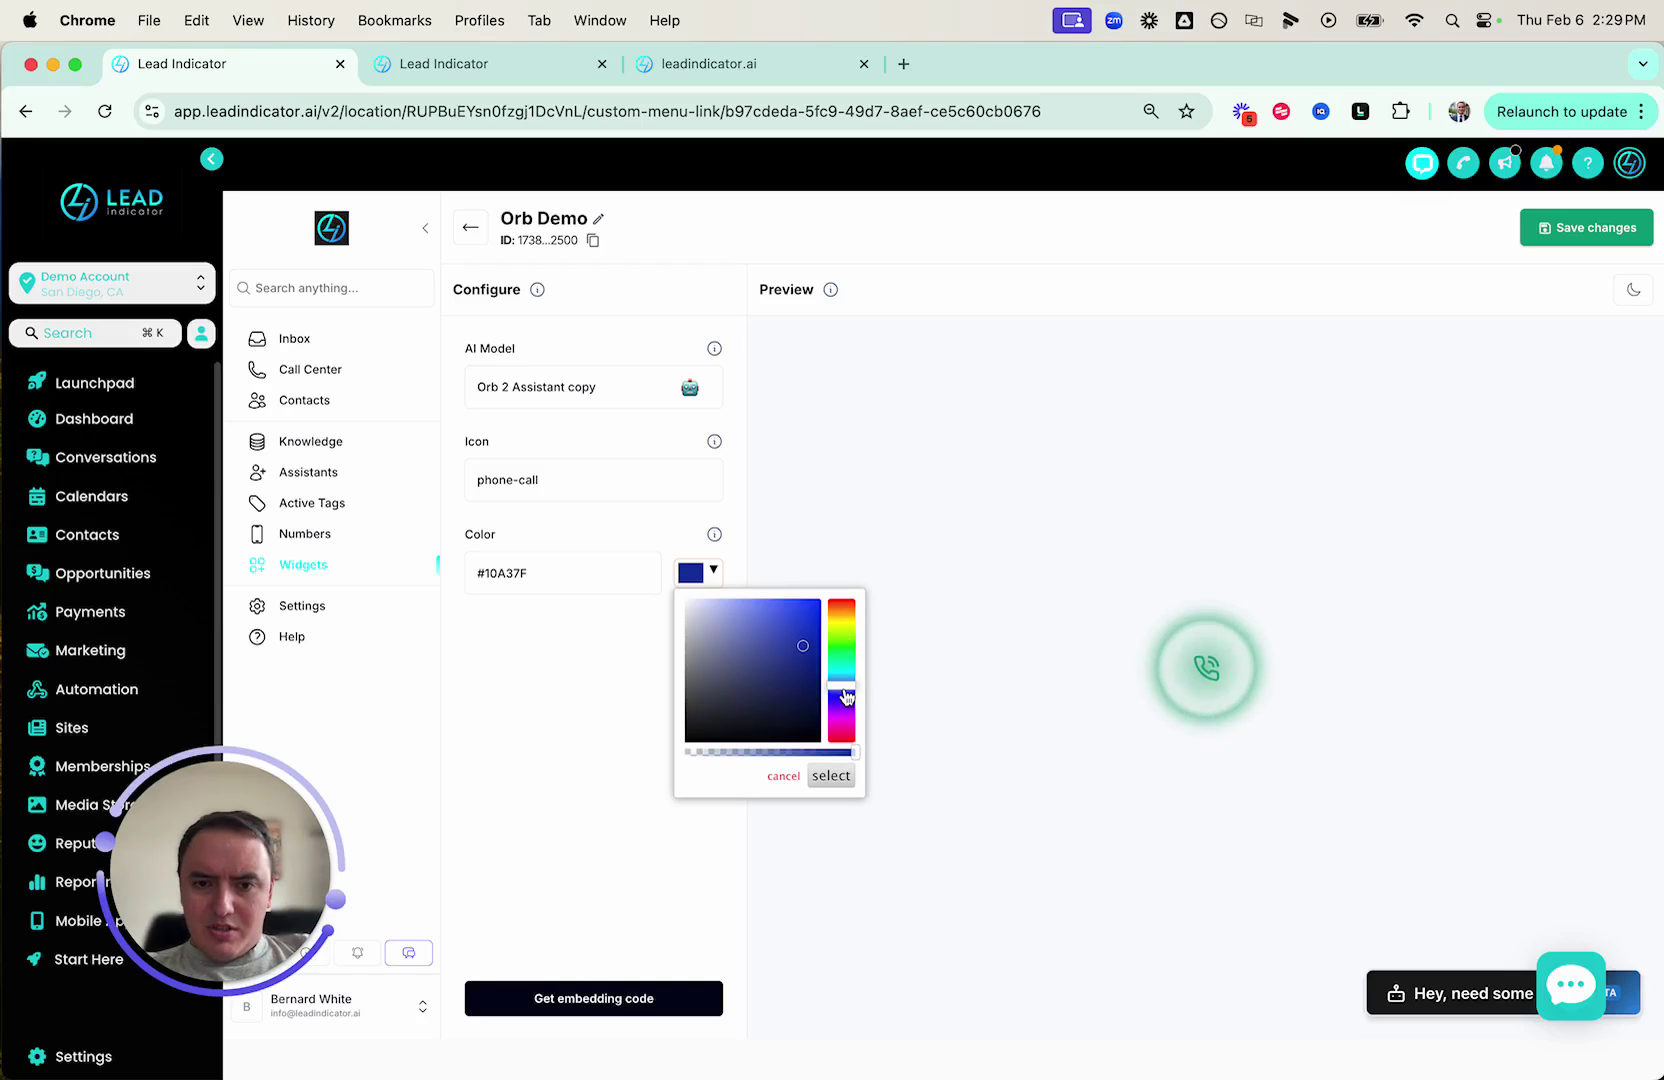
left_click(663, 699)
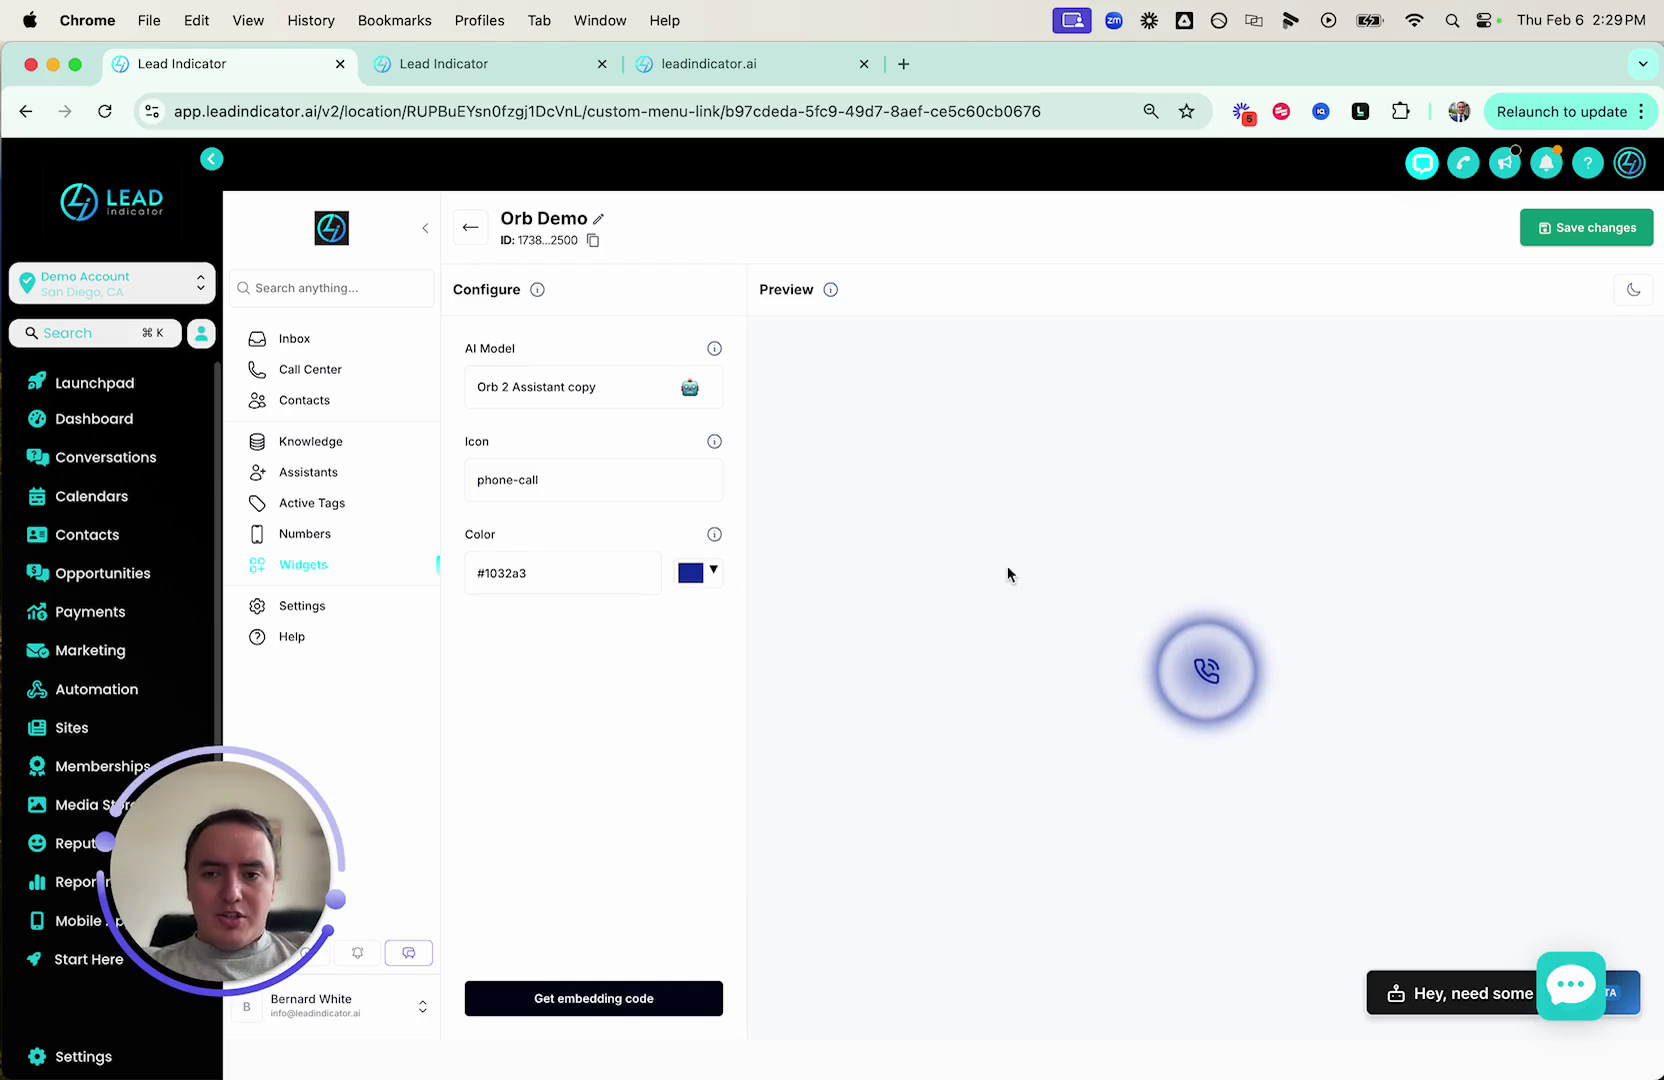
Bring up the Orb Demo widget's iFrame embedding code, read through it and copy it.
left_click(630, 1002)
scroll(913, 487, "down", 3)
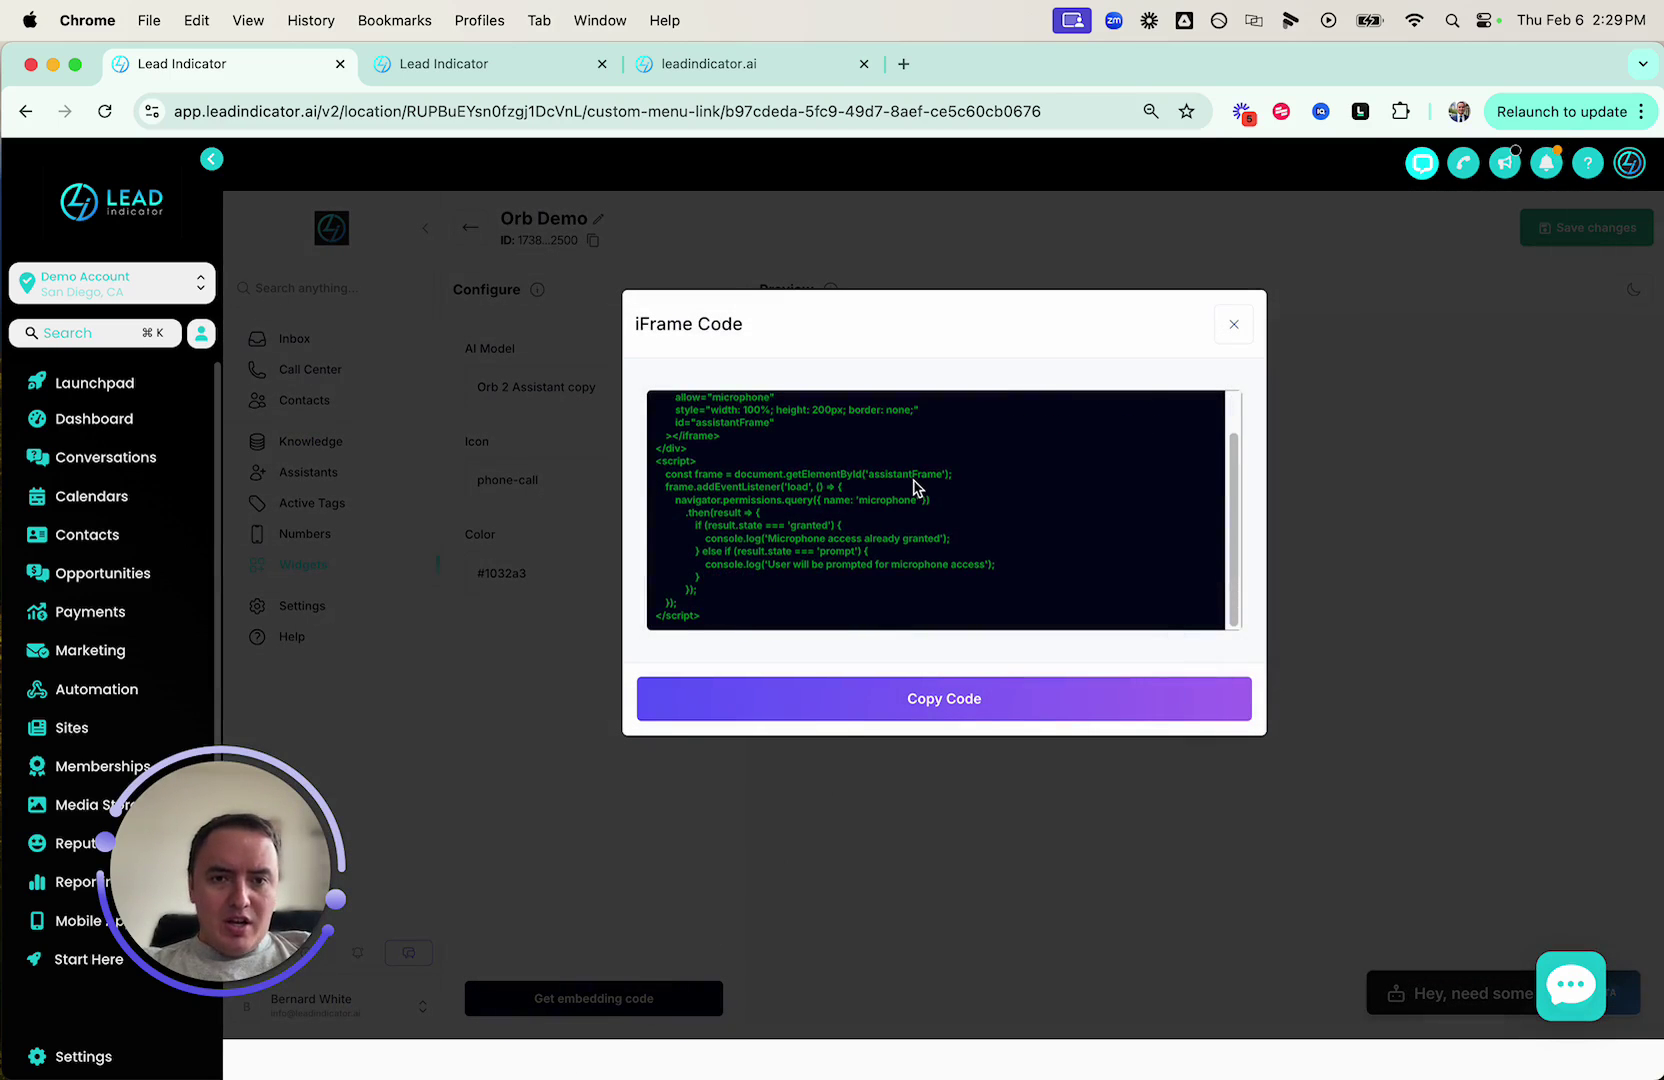
scroll(913, 487, "up", 2)
scroll(913, 487, "down", 2)
scroll(913, 487, "up", 2)
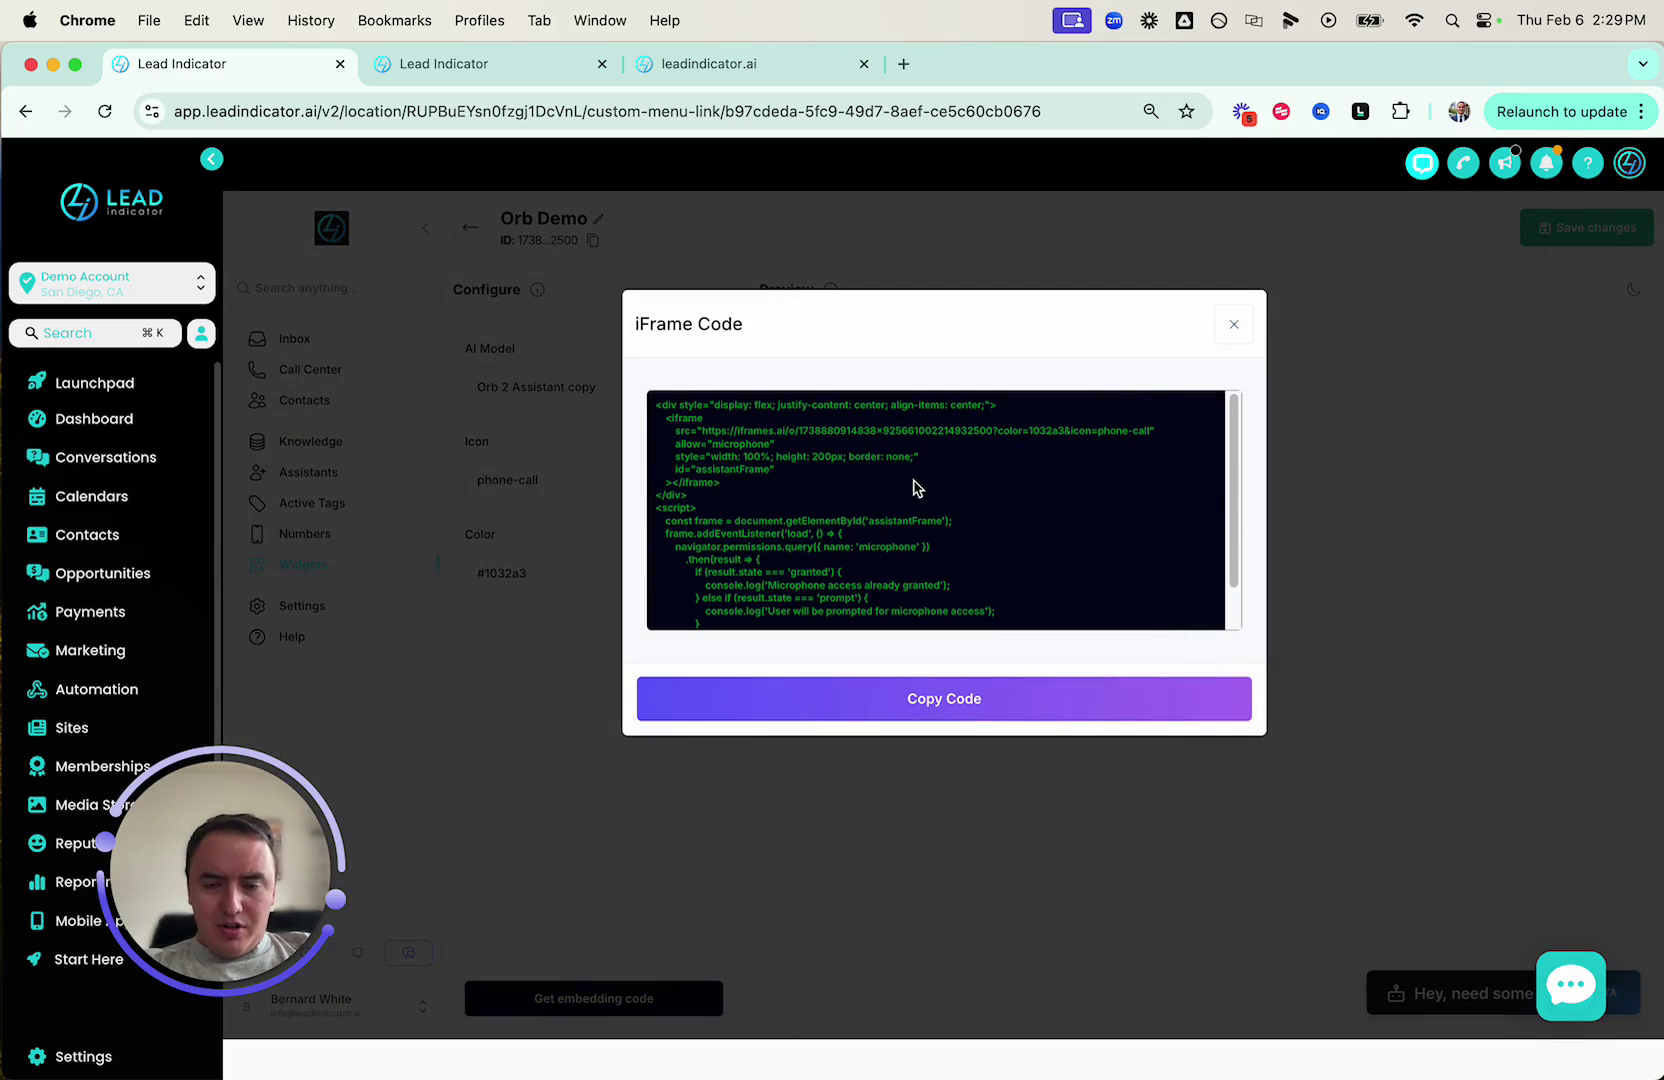
left_click(992, 698)
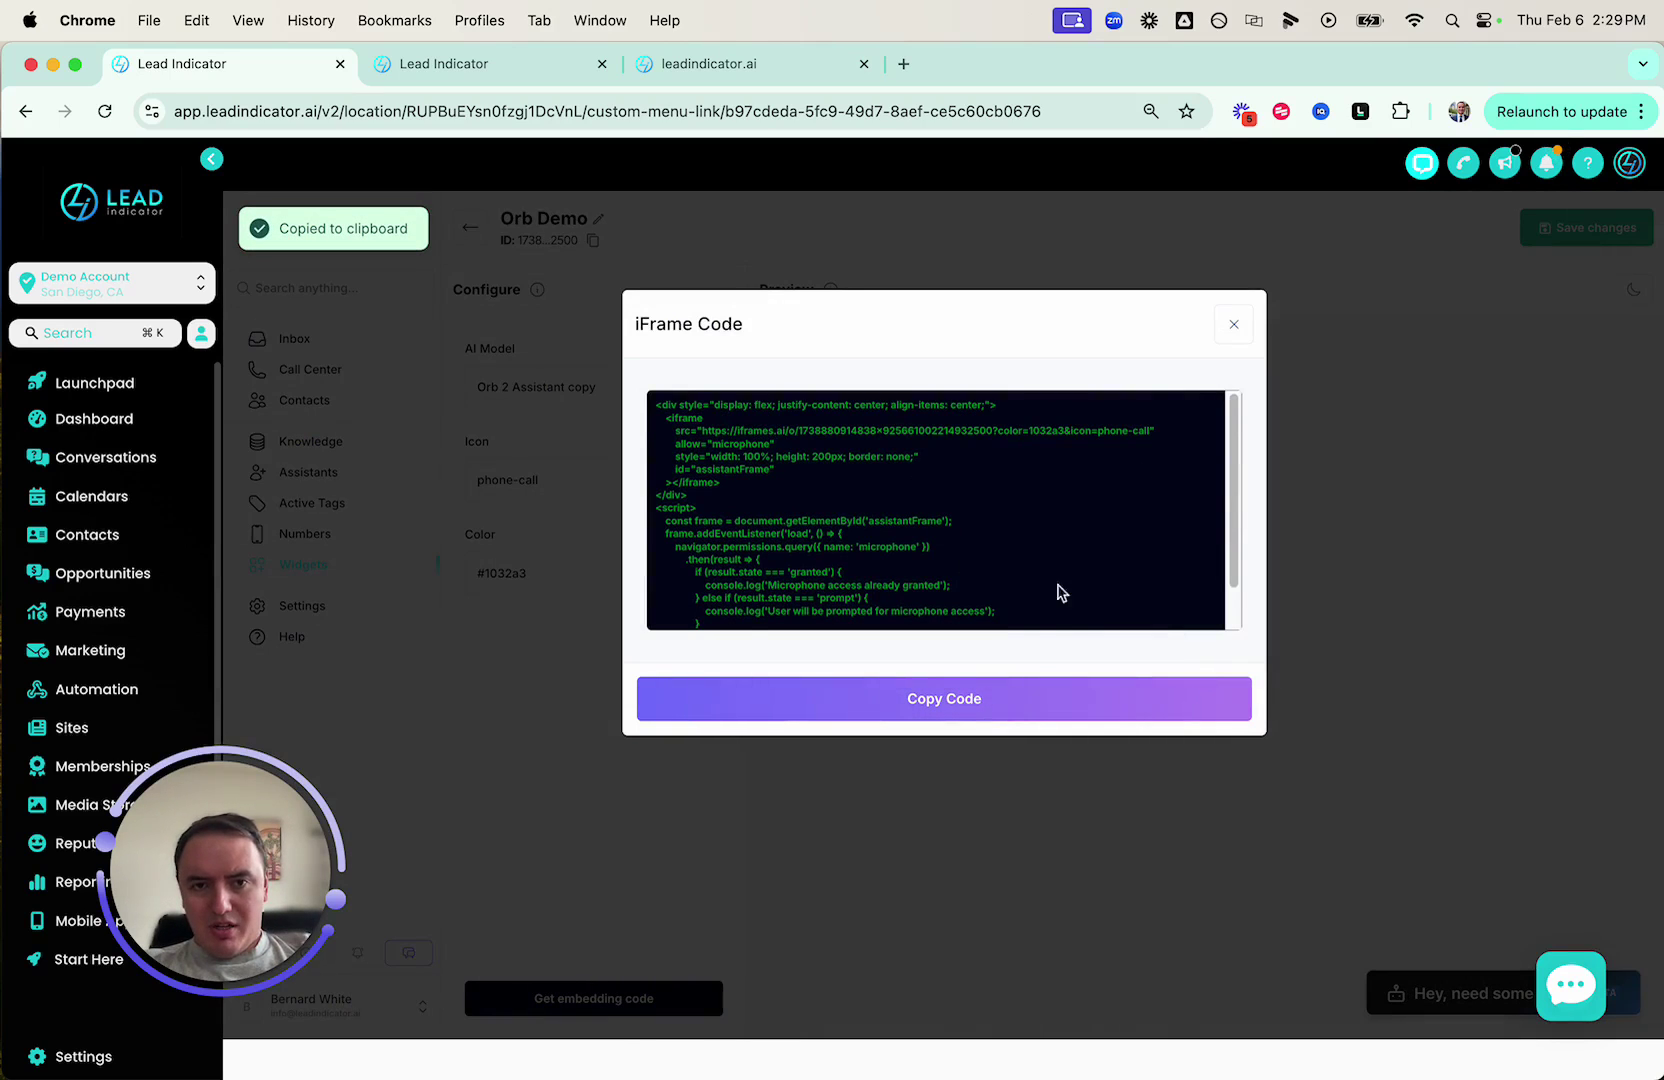
left_click(1234, 324)
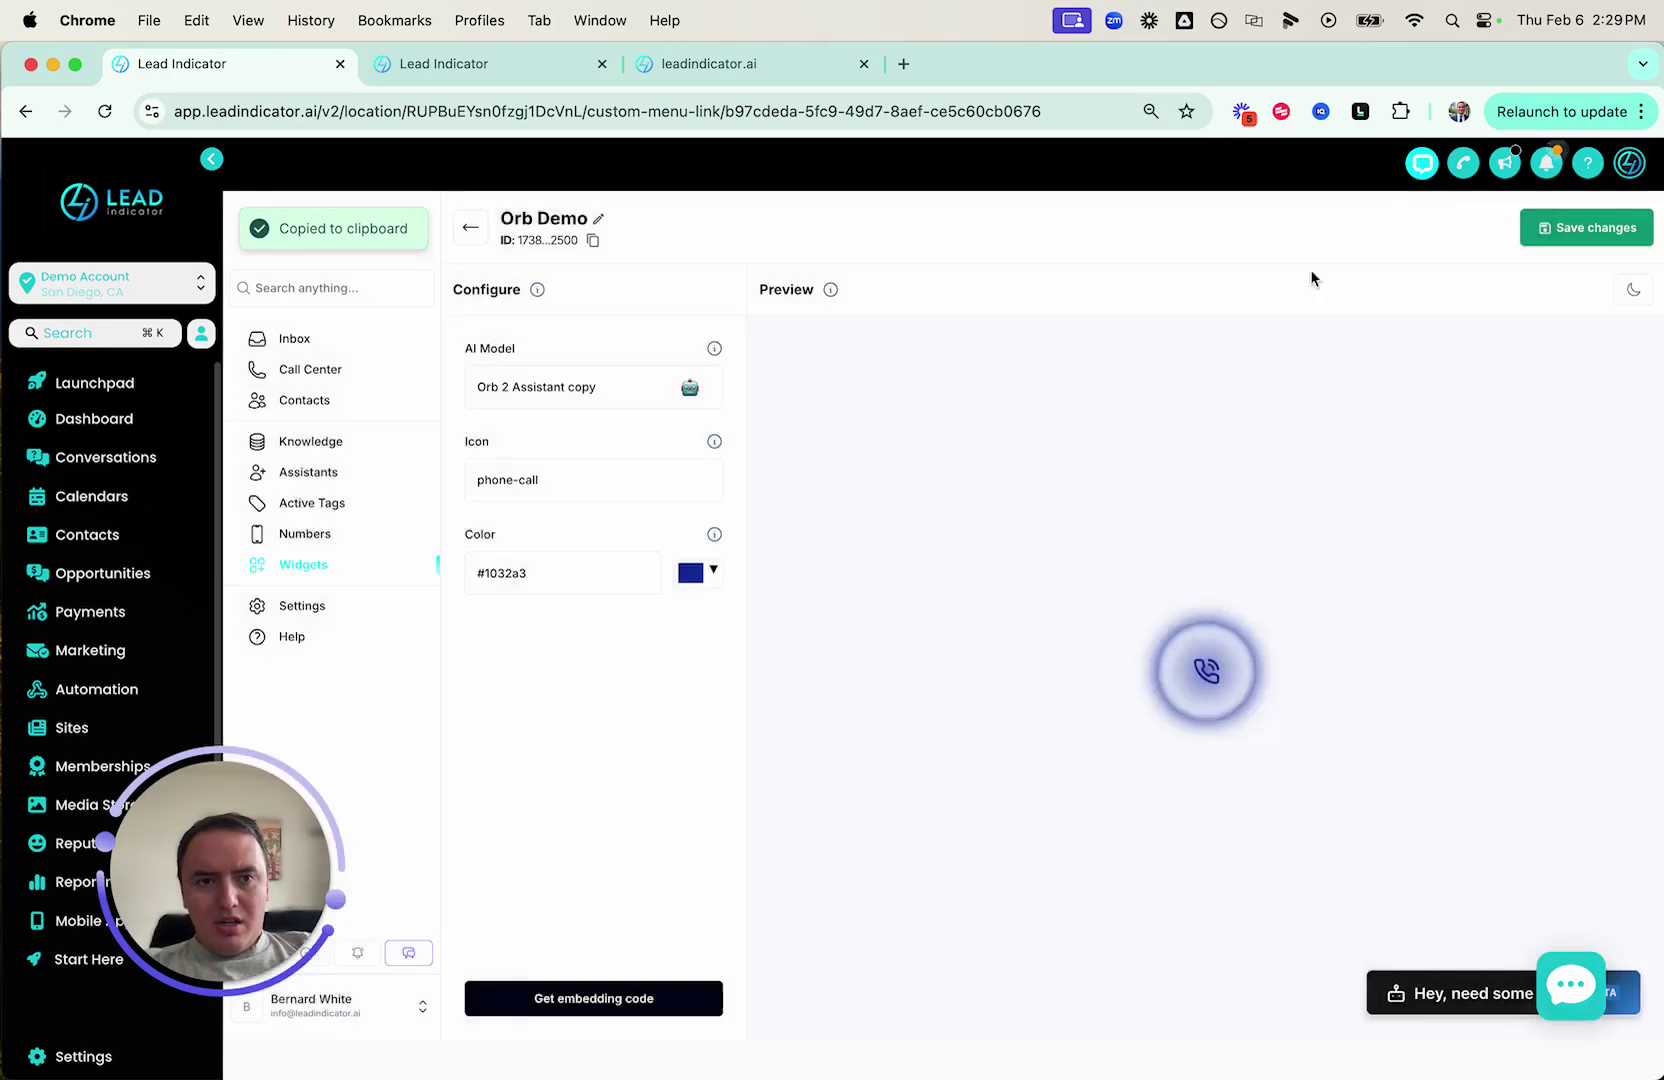
Save the Orb Demo widget's changes and copy its iFrame embedding code again.
left_click(1573, 230)
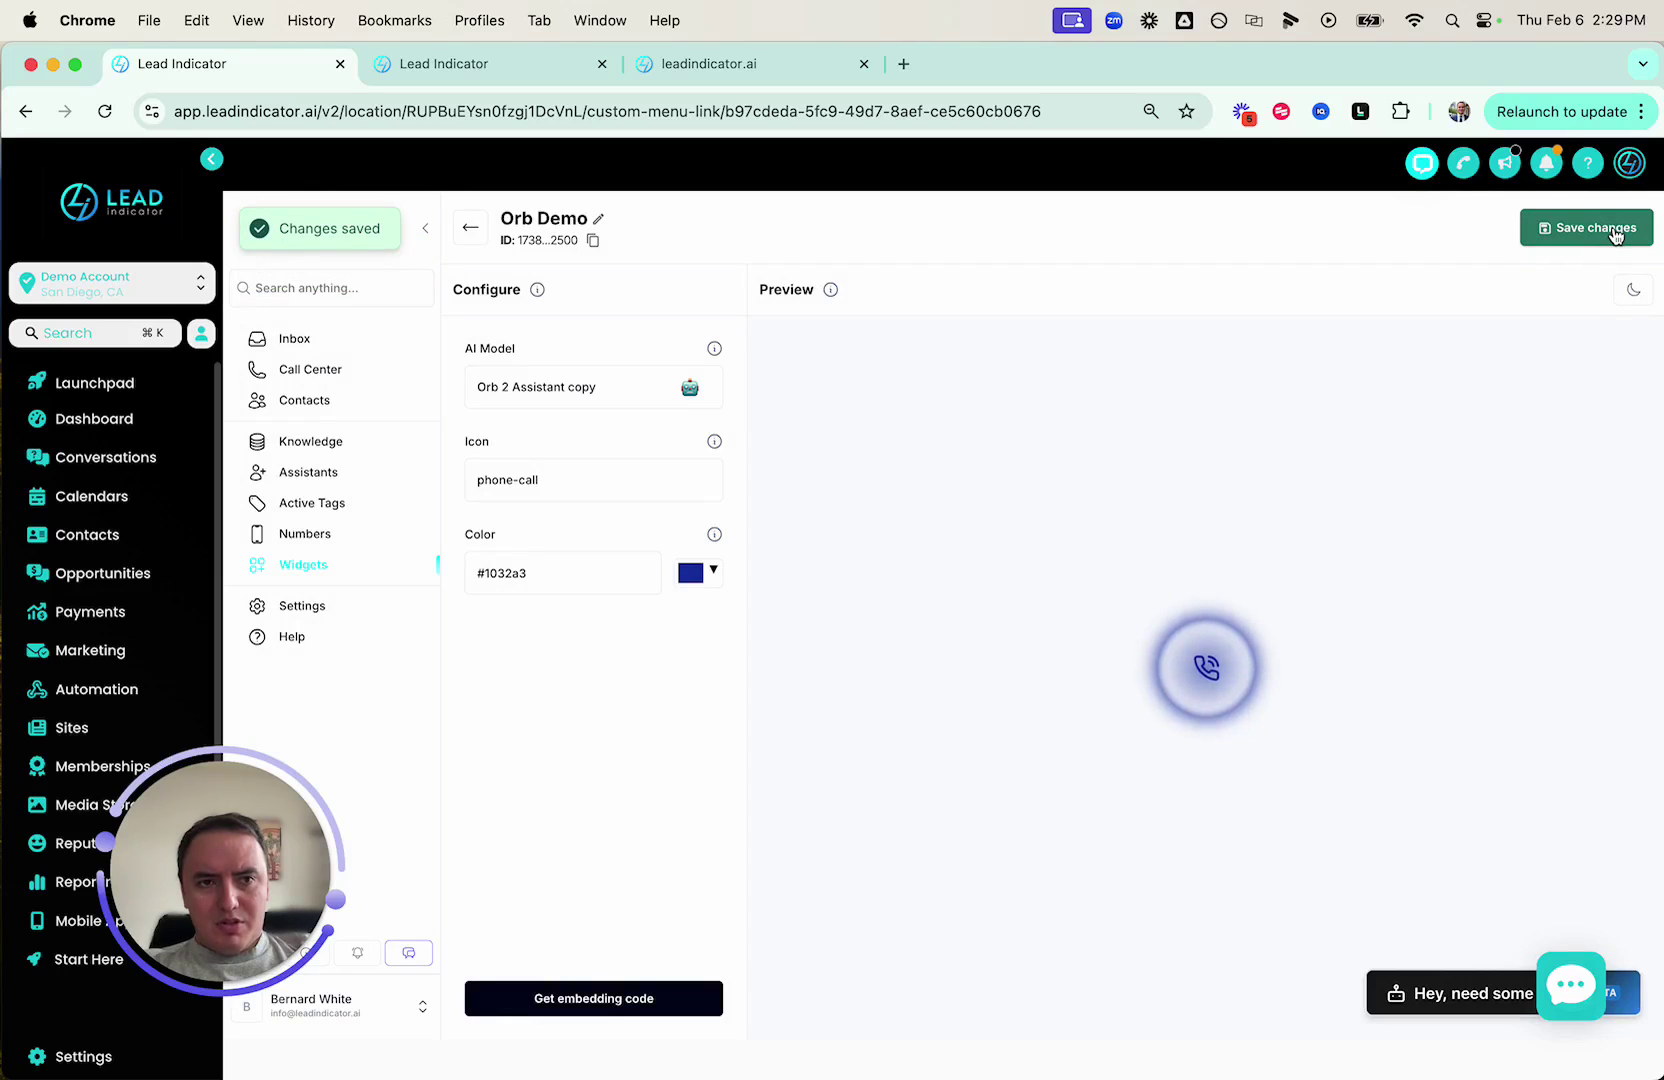
left_click(1615, 232)
left_click(598, 1002)
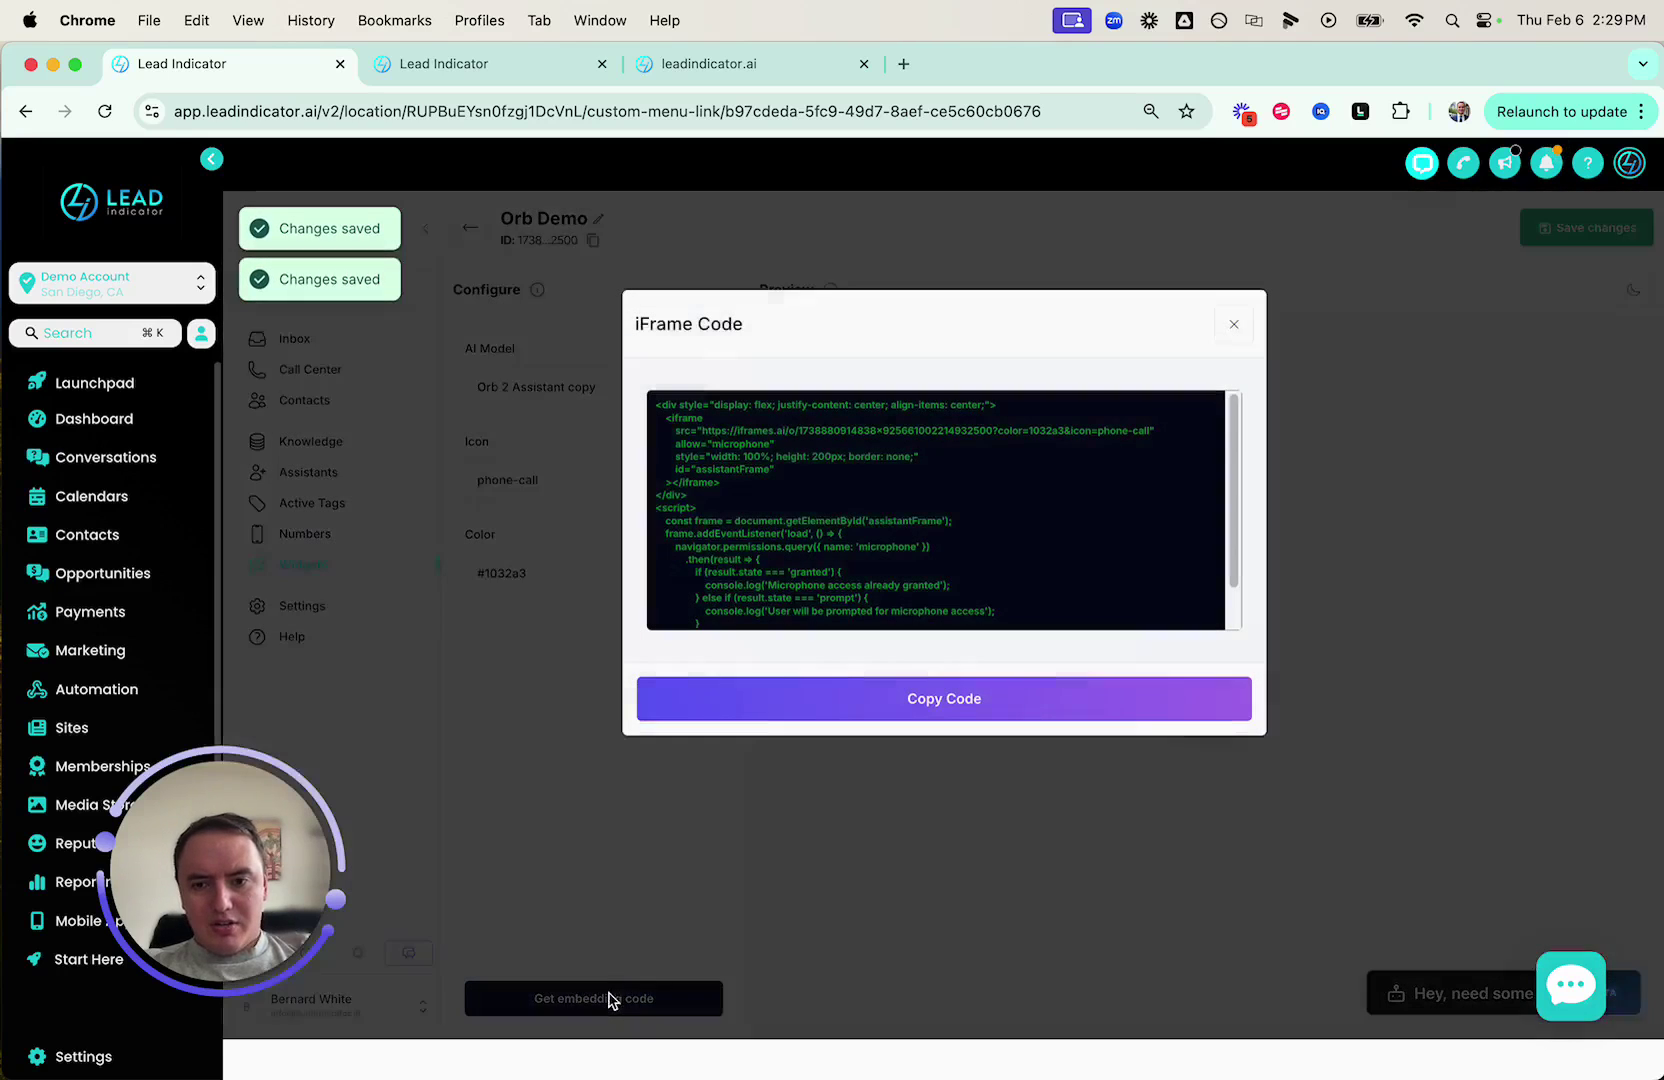
left_click(928, 700)
left_click_drag(192, 796, 936, 776)
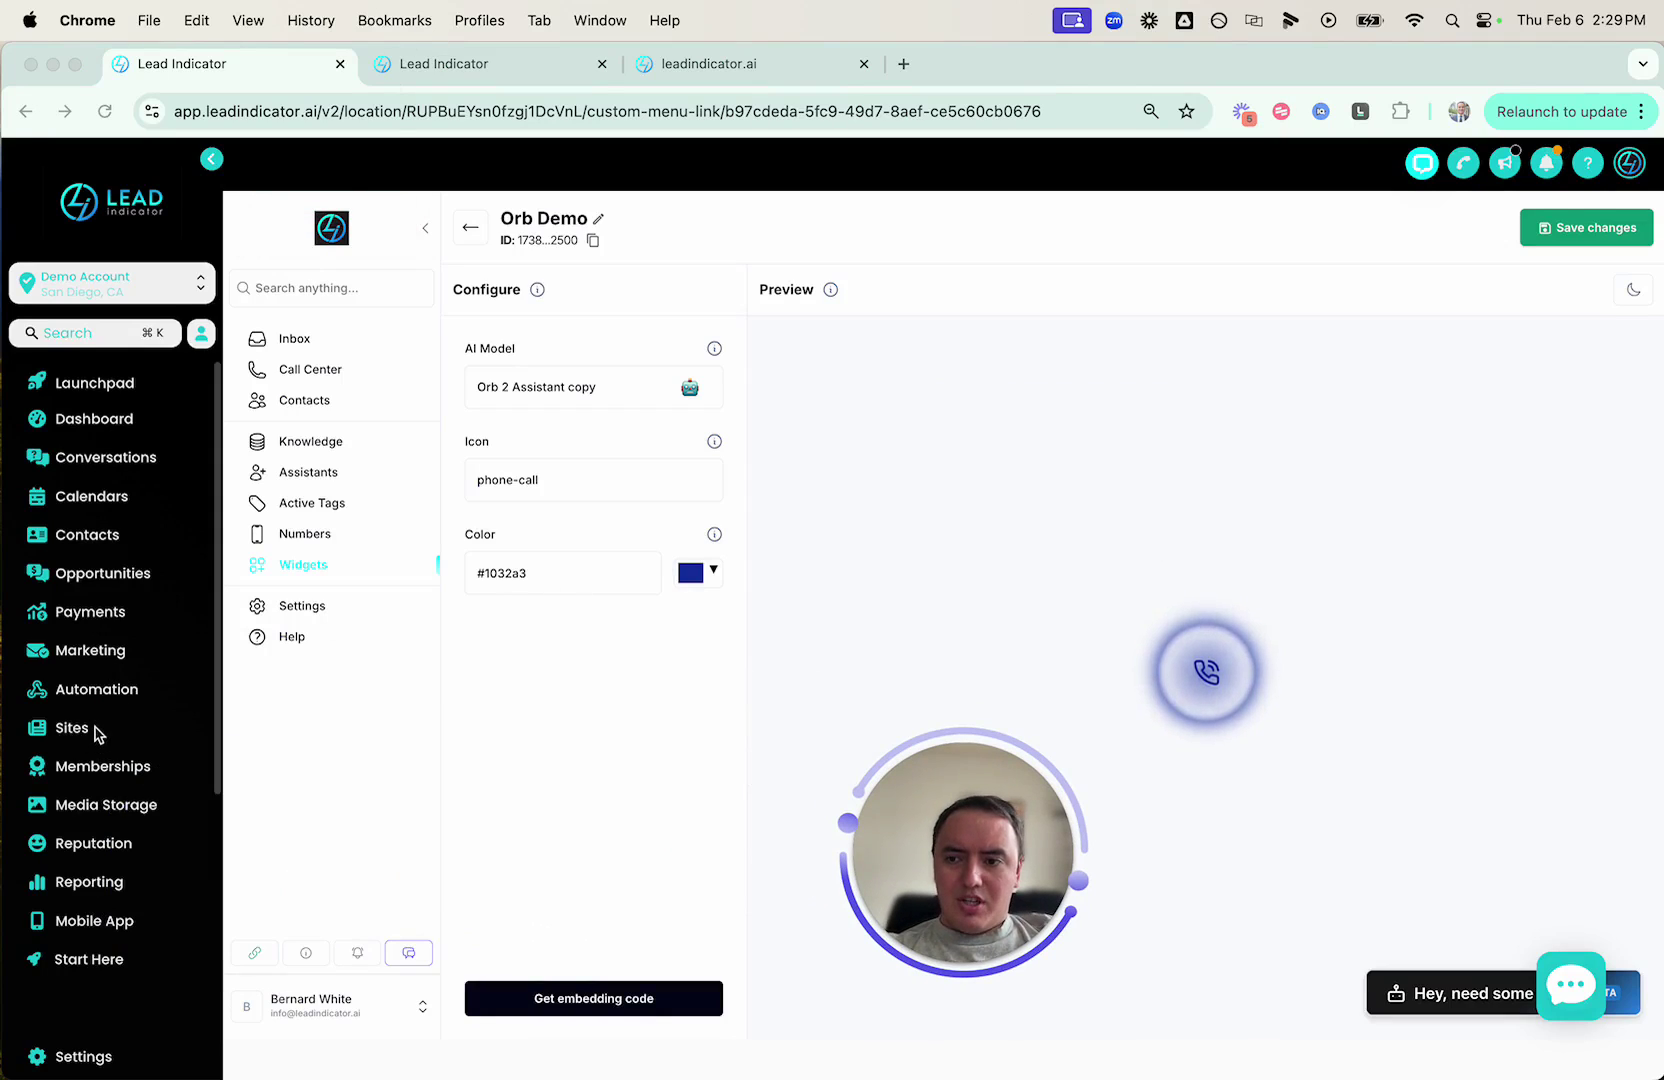
Open the Demo step of the AI Self Selling Demo funnel in the page builder.
left_click(94, 730)
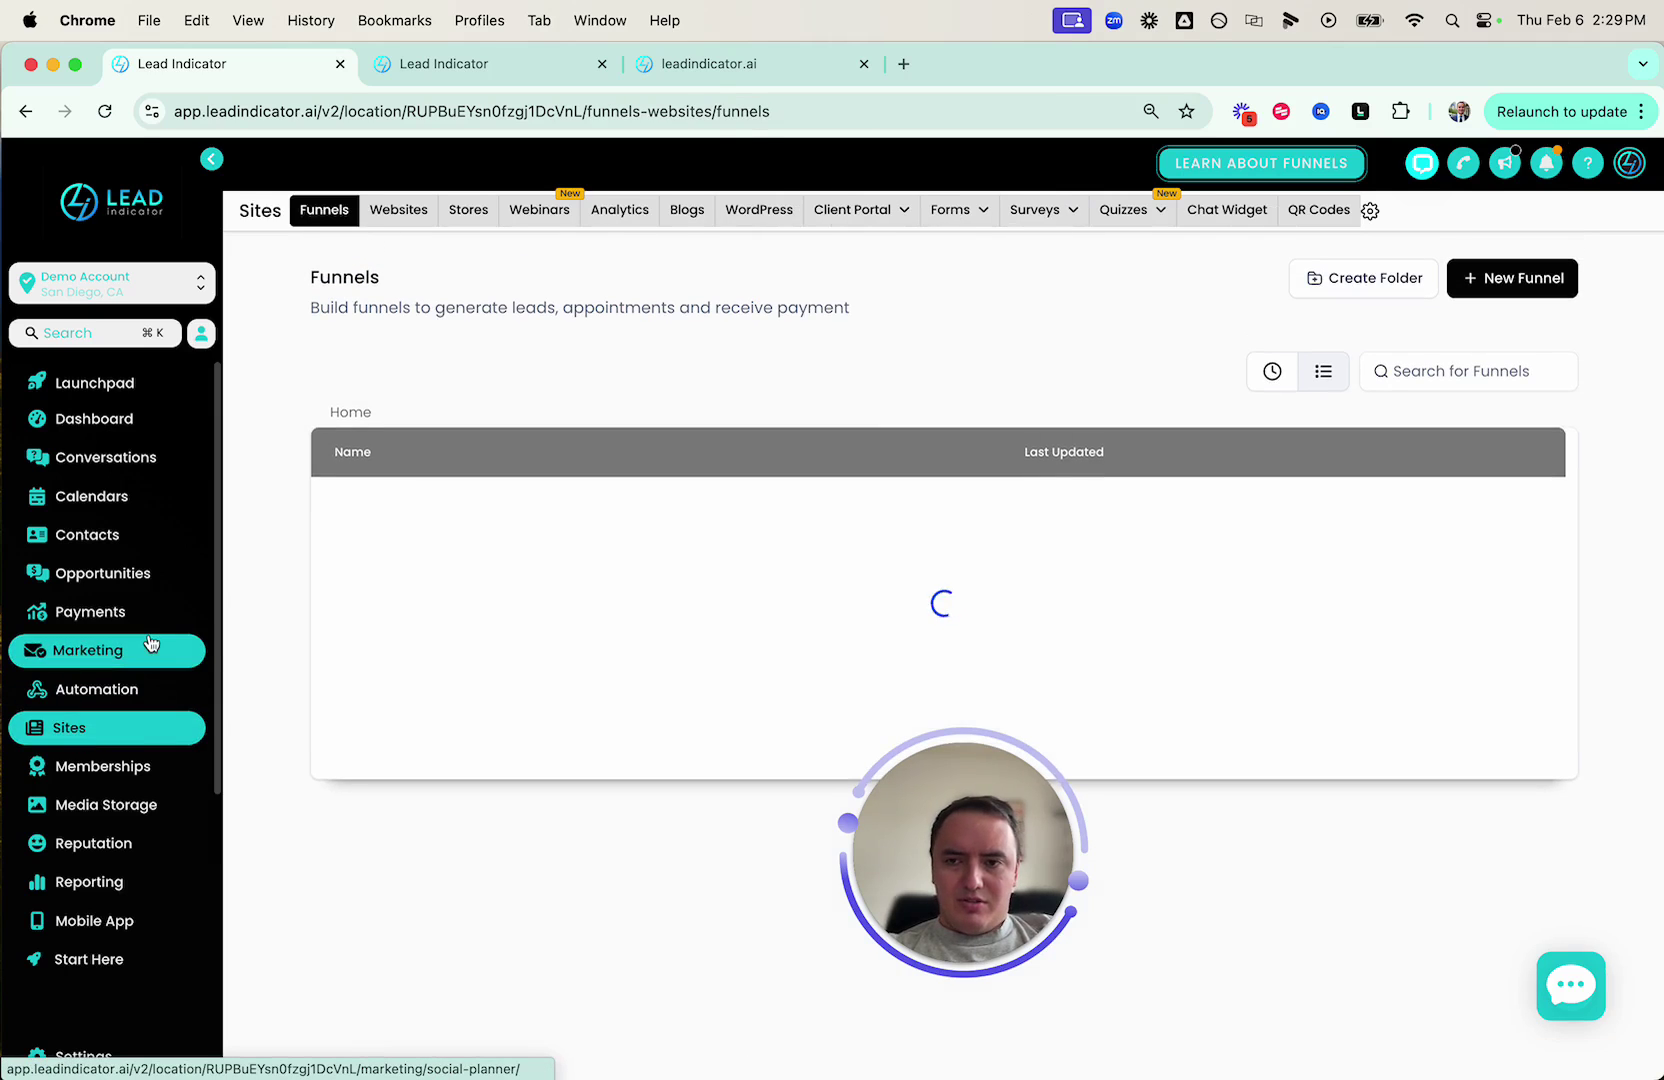
left_click(402, 575)
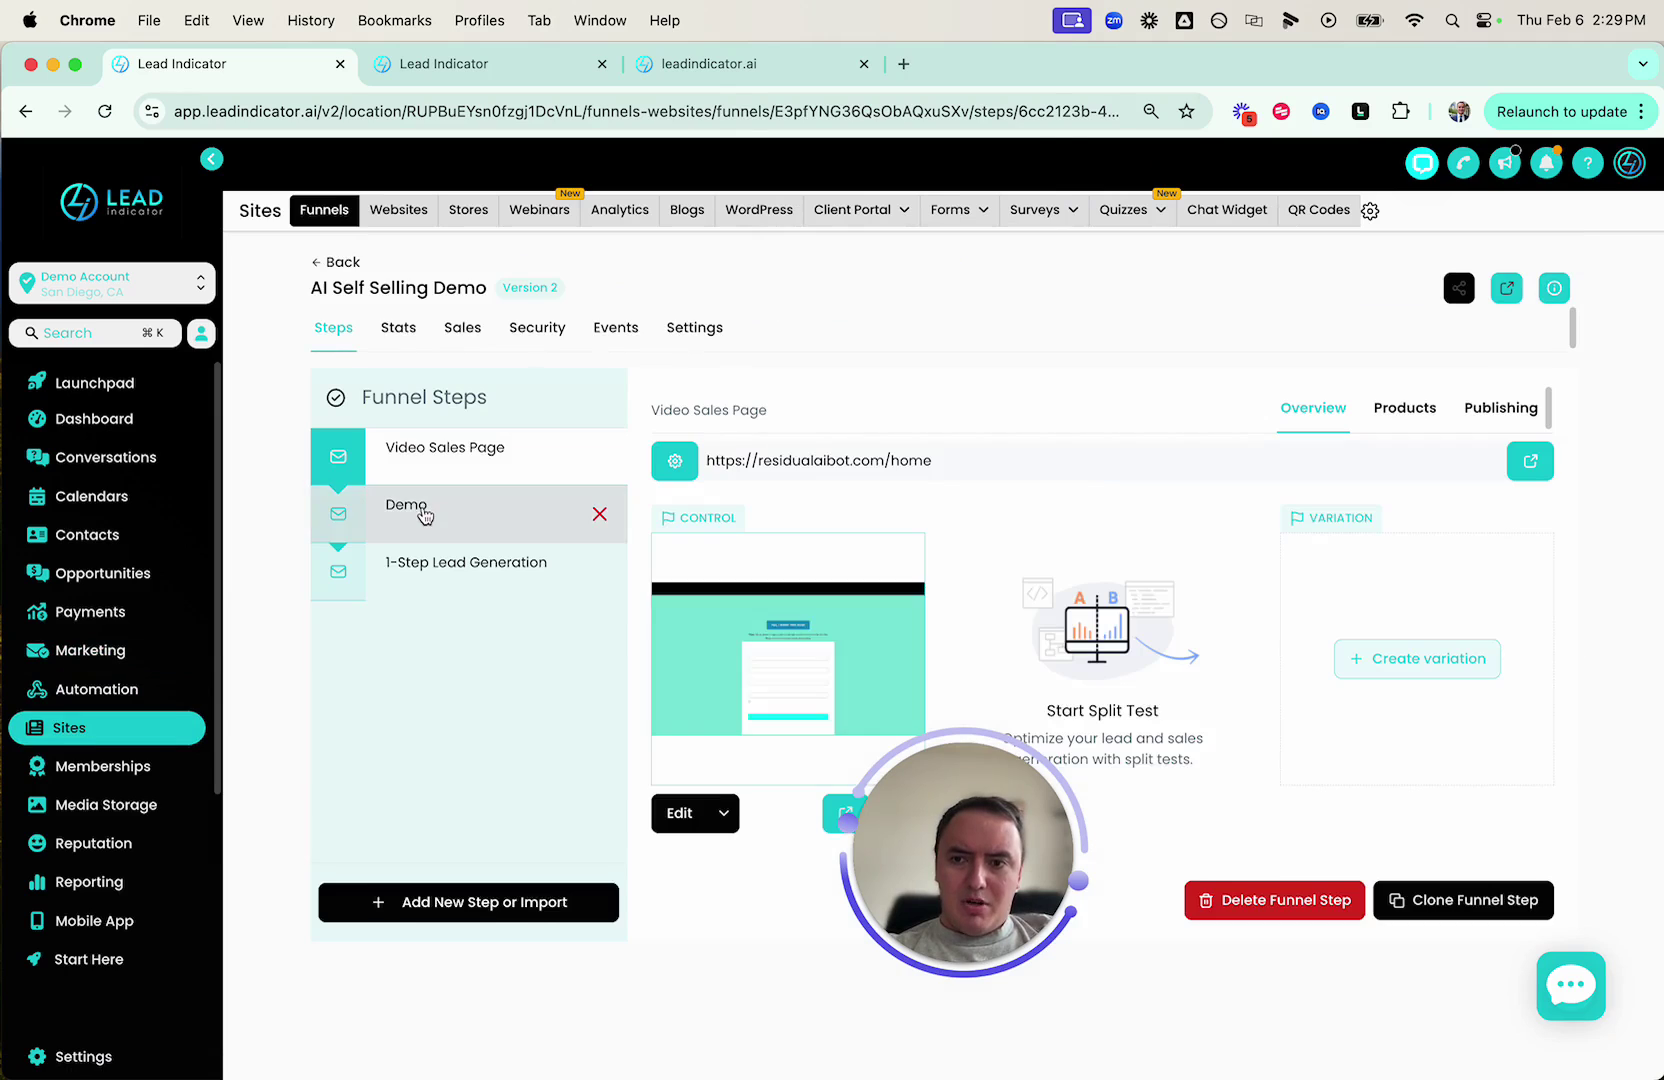
left_click(423, 514)
left_click_drag(942, 820, 304, 815)
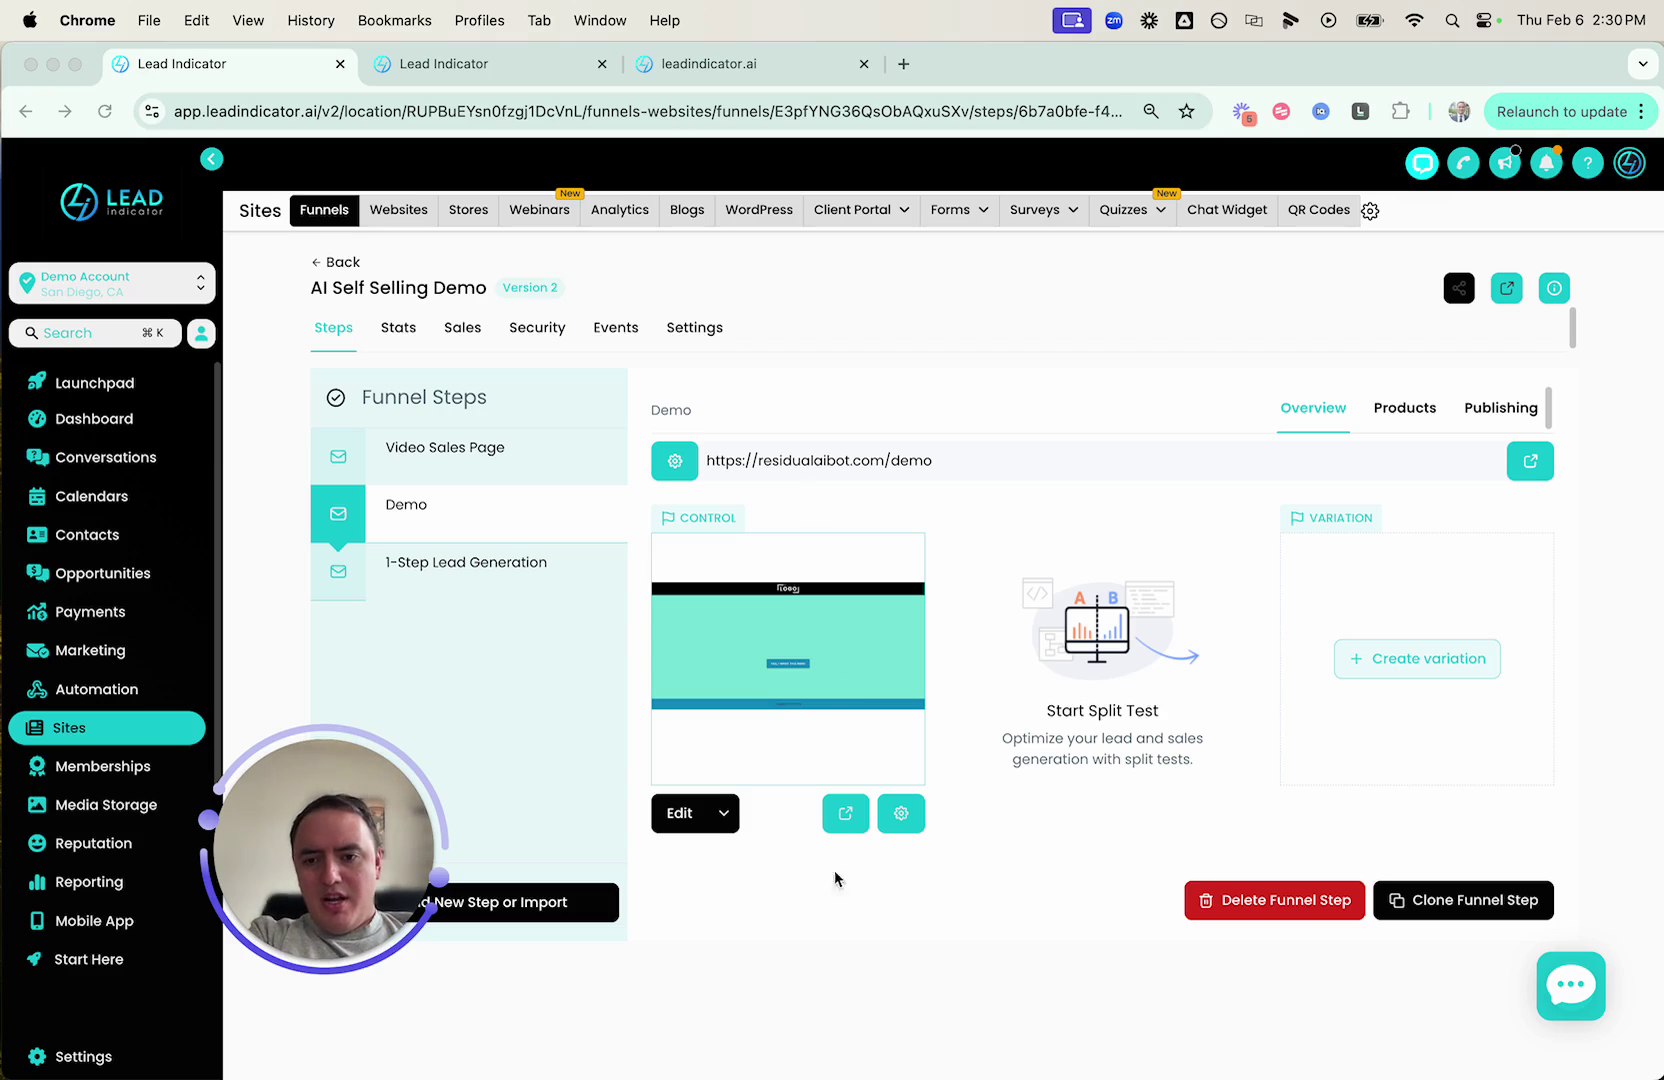
left_click(681, 818)
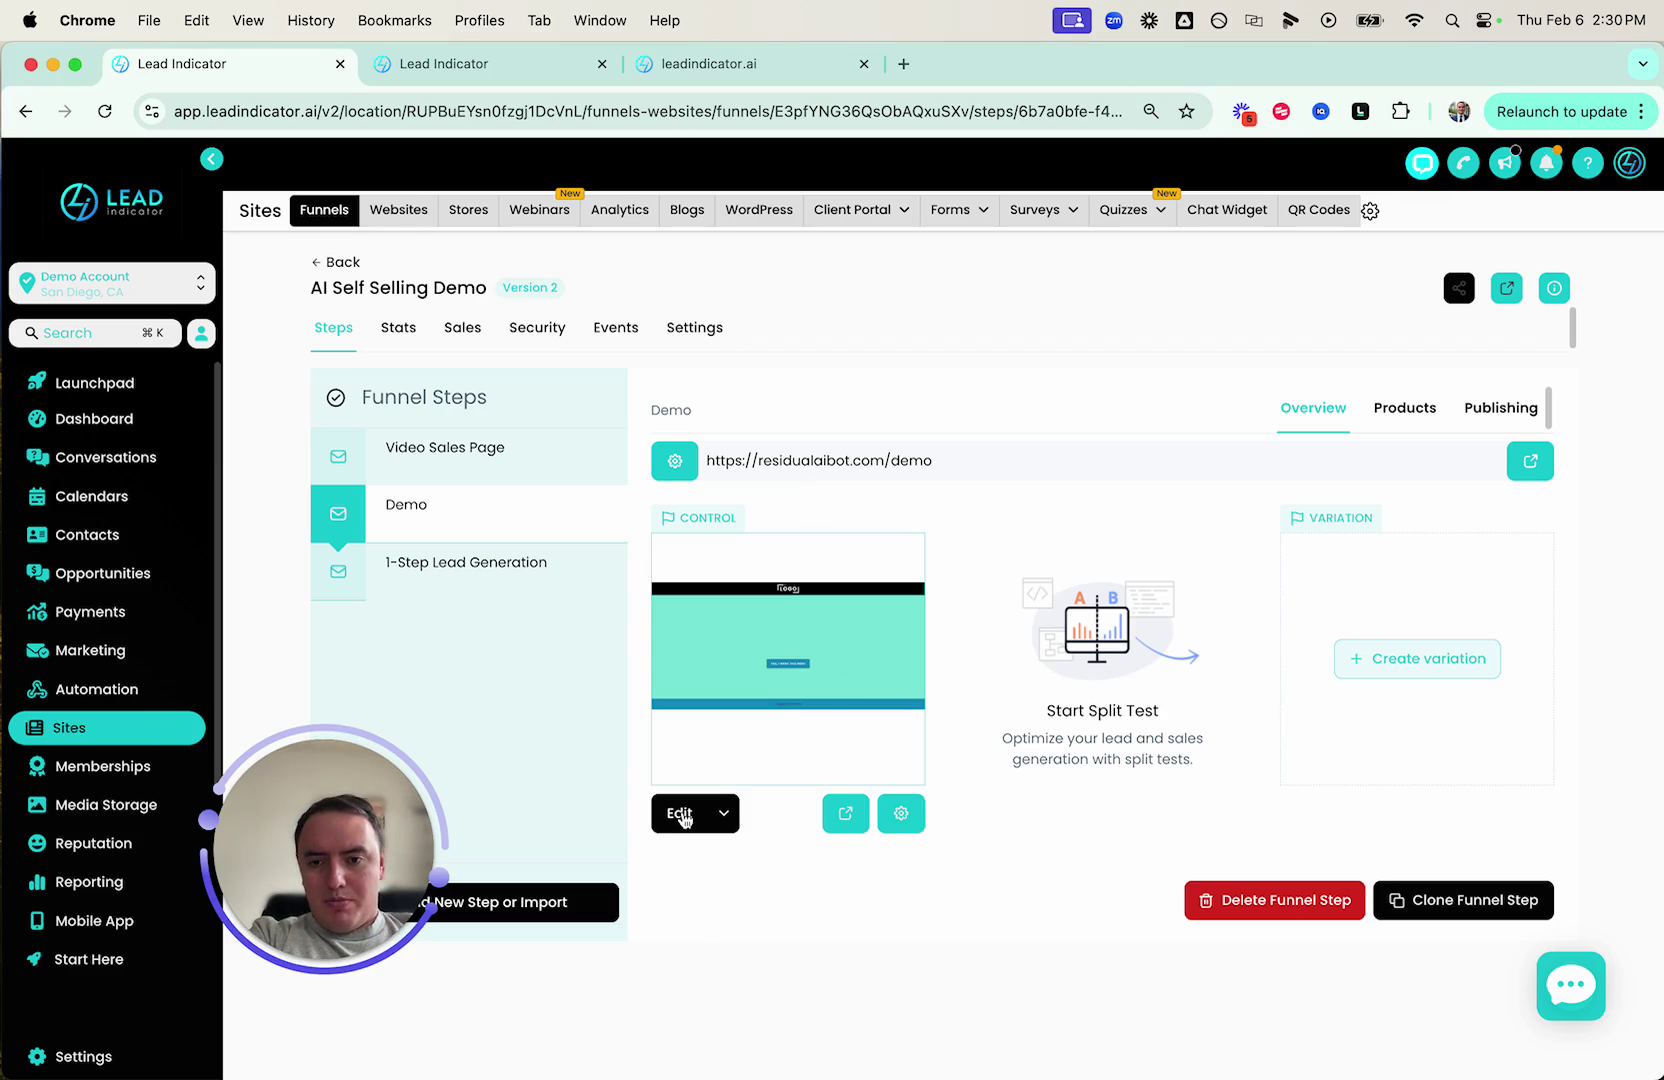
left_click(681, 818)
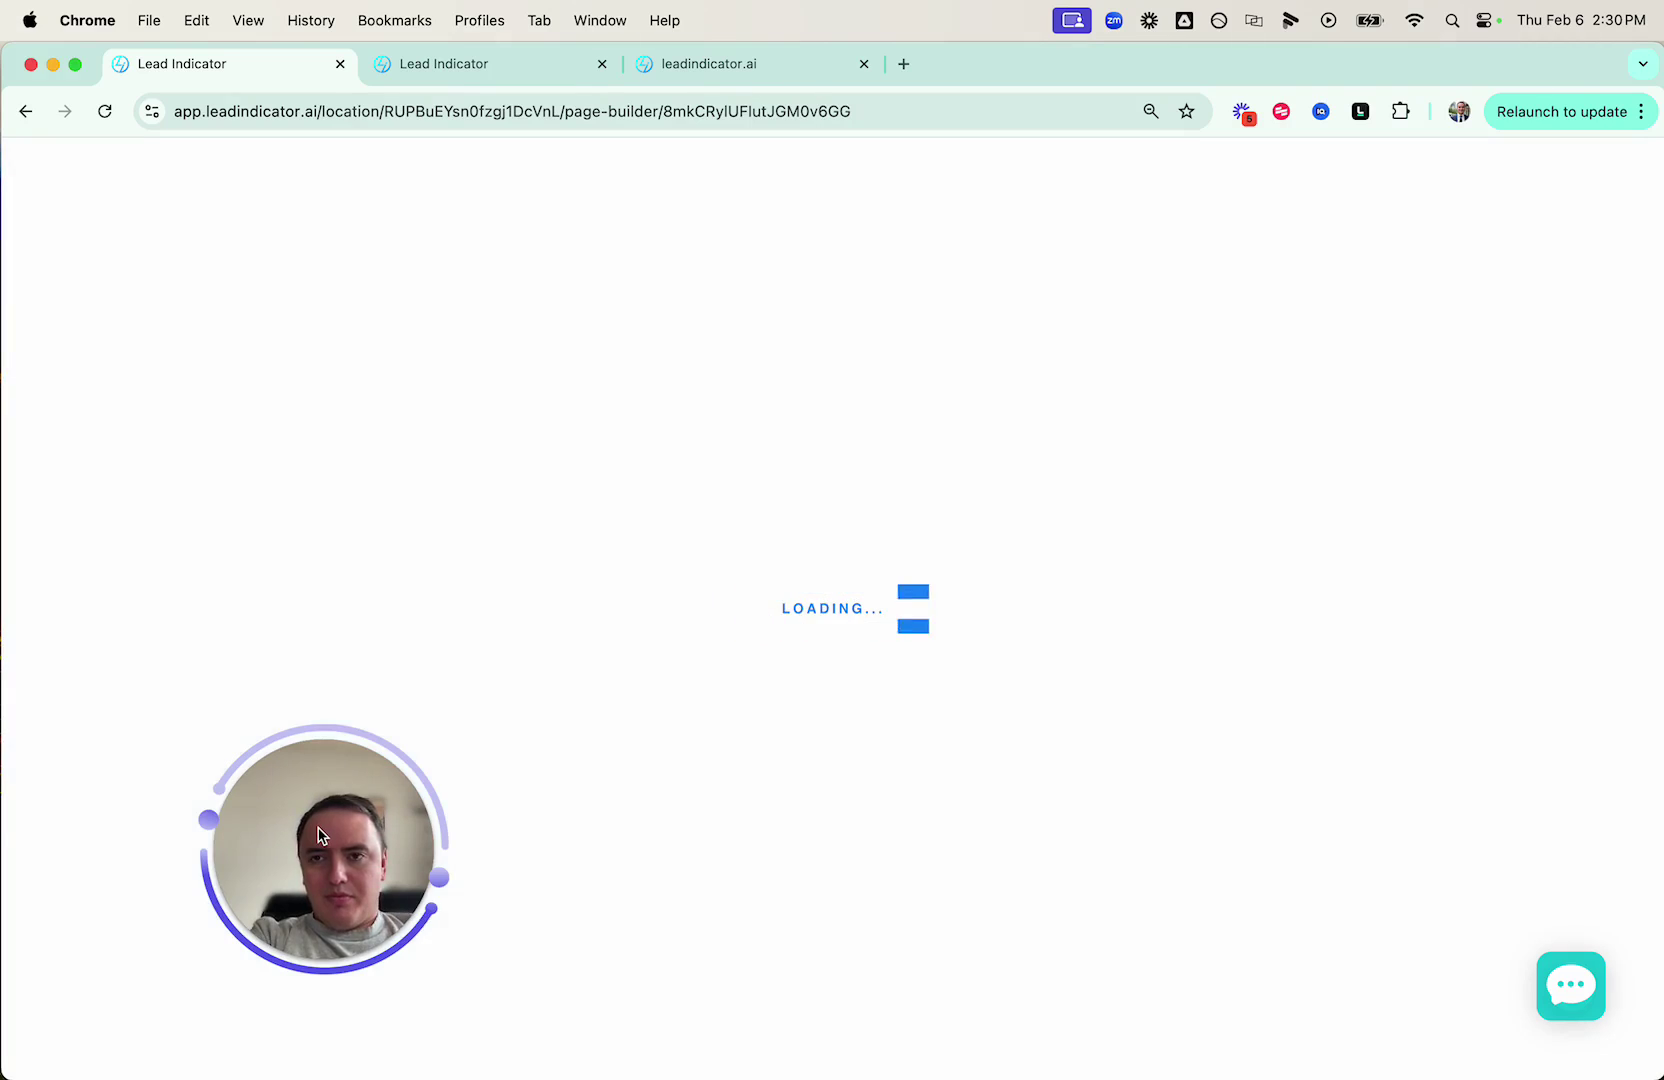
left_click_drag(320, 835, 1485, 777)
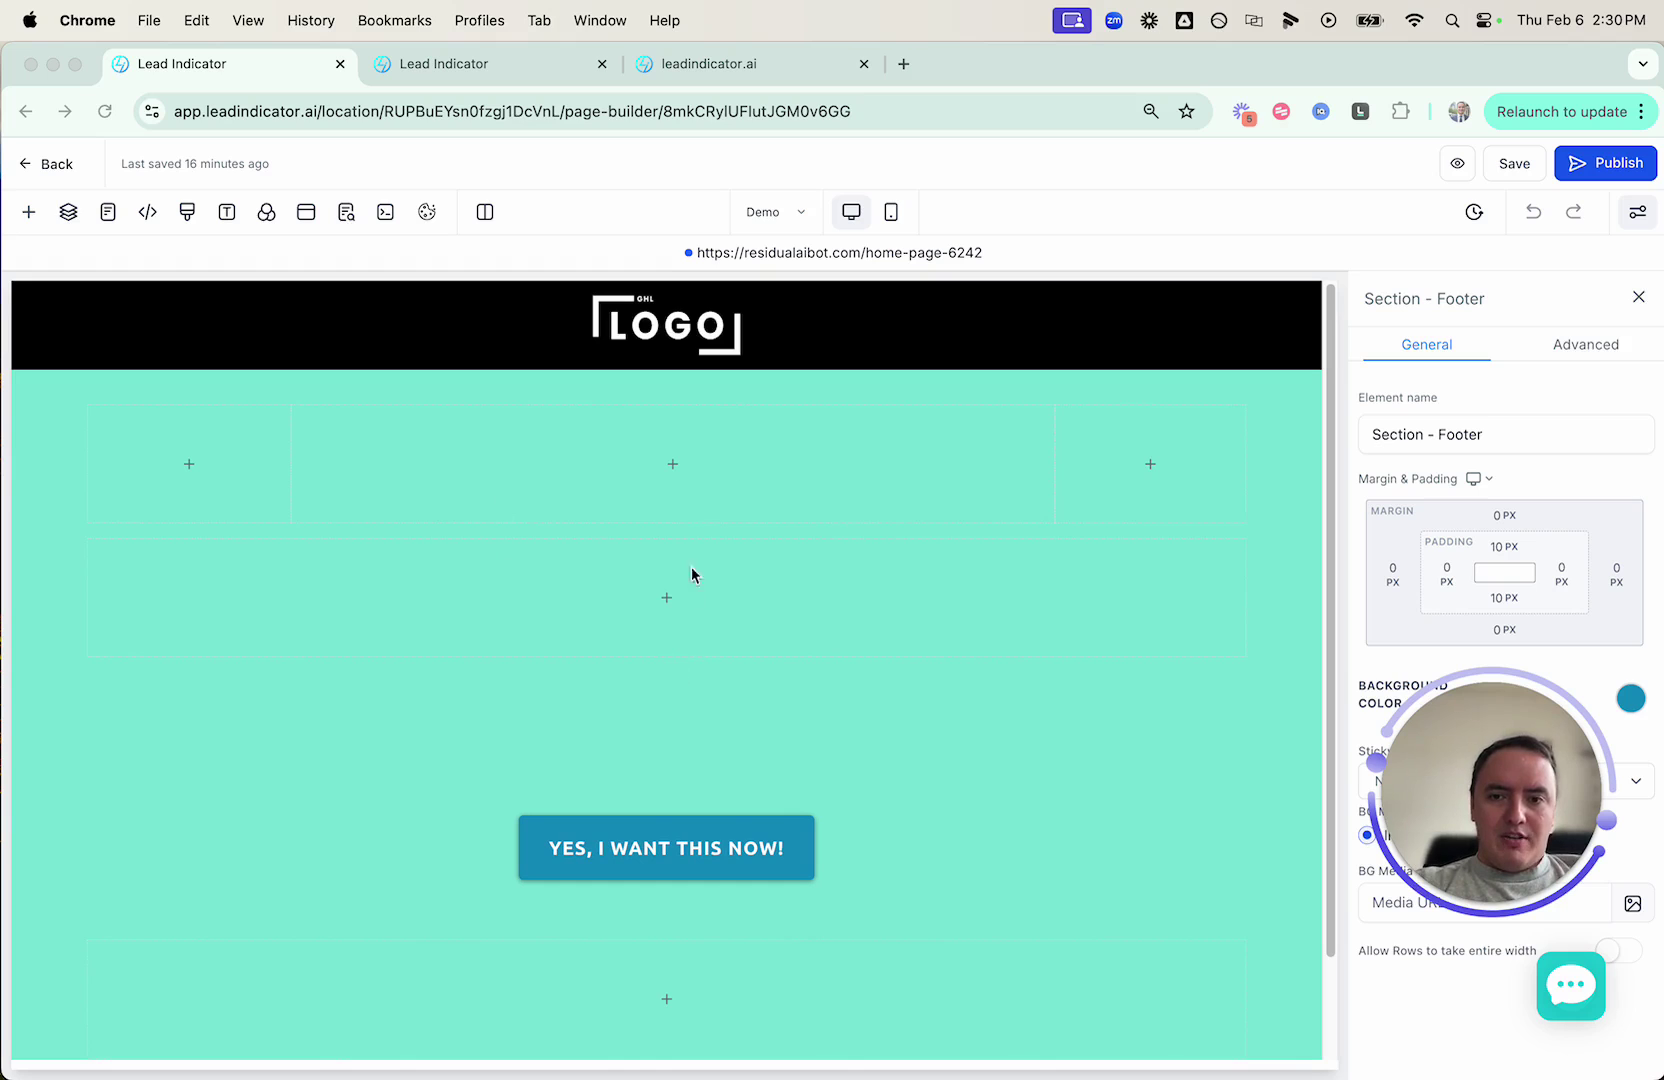
Add a custom Code element to the empty full-width column above the "Yes, I want this now!" button.
left_click(657, 578)
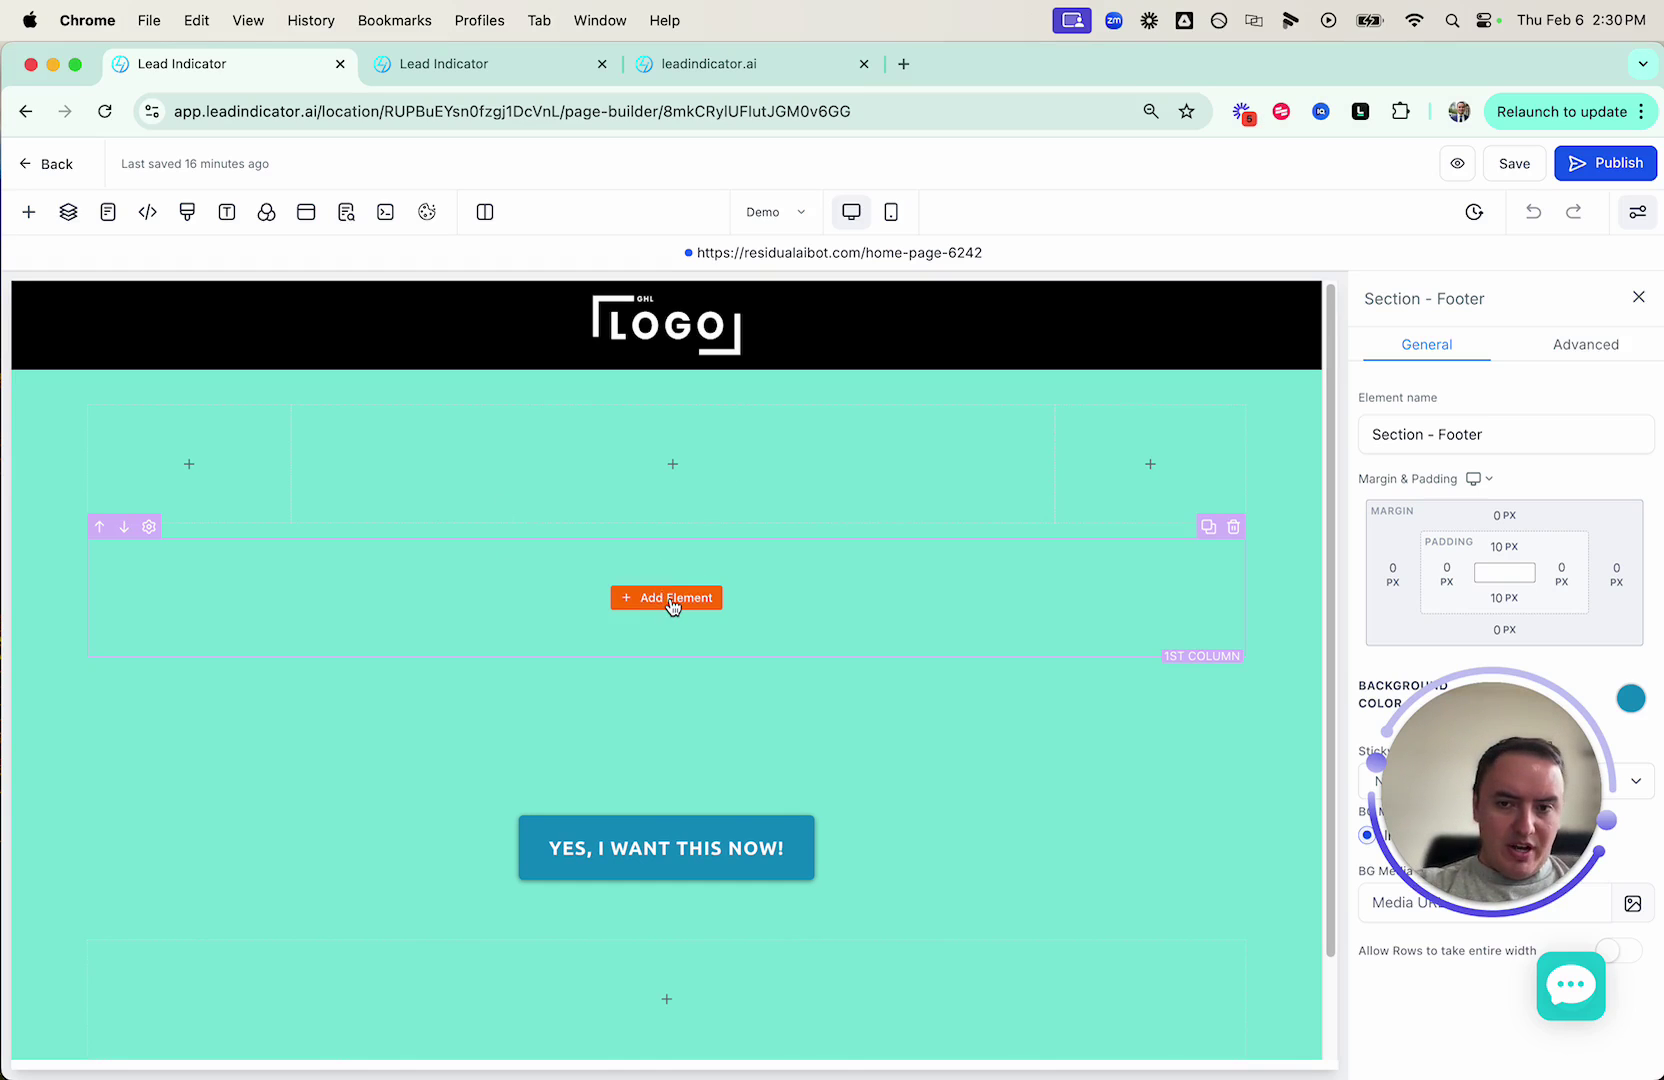
left_click(668, 598)
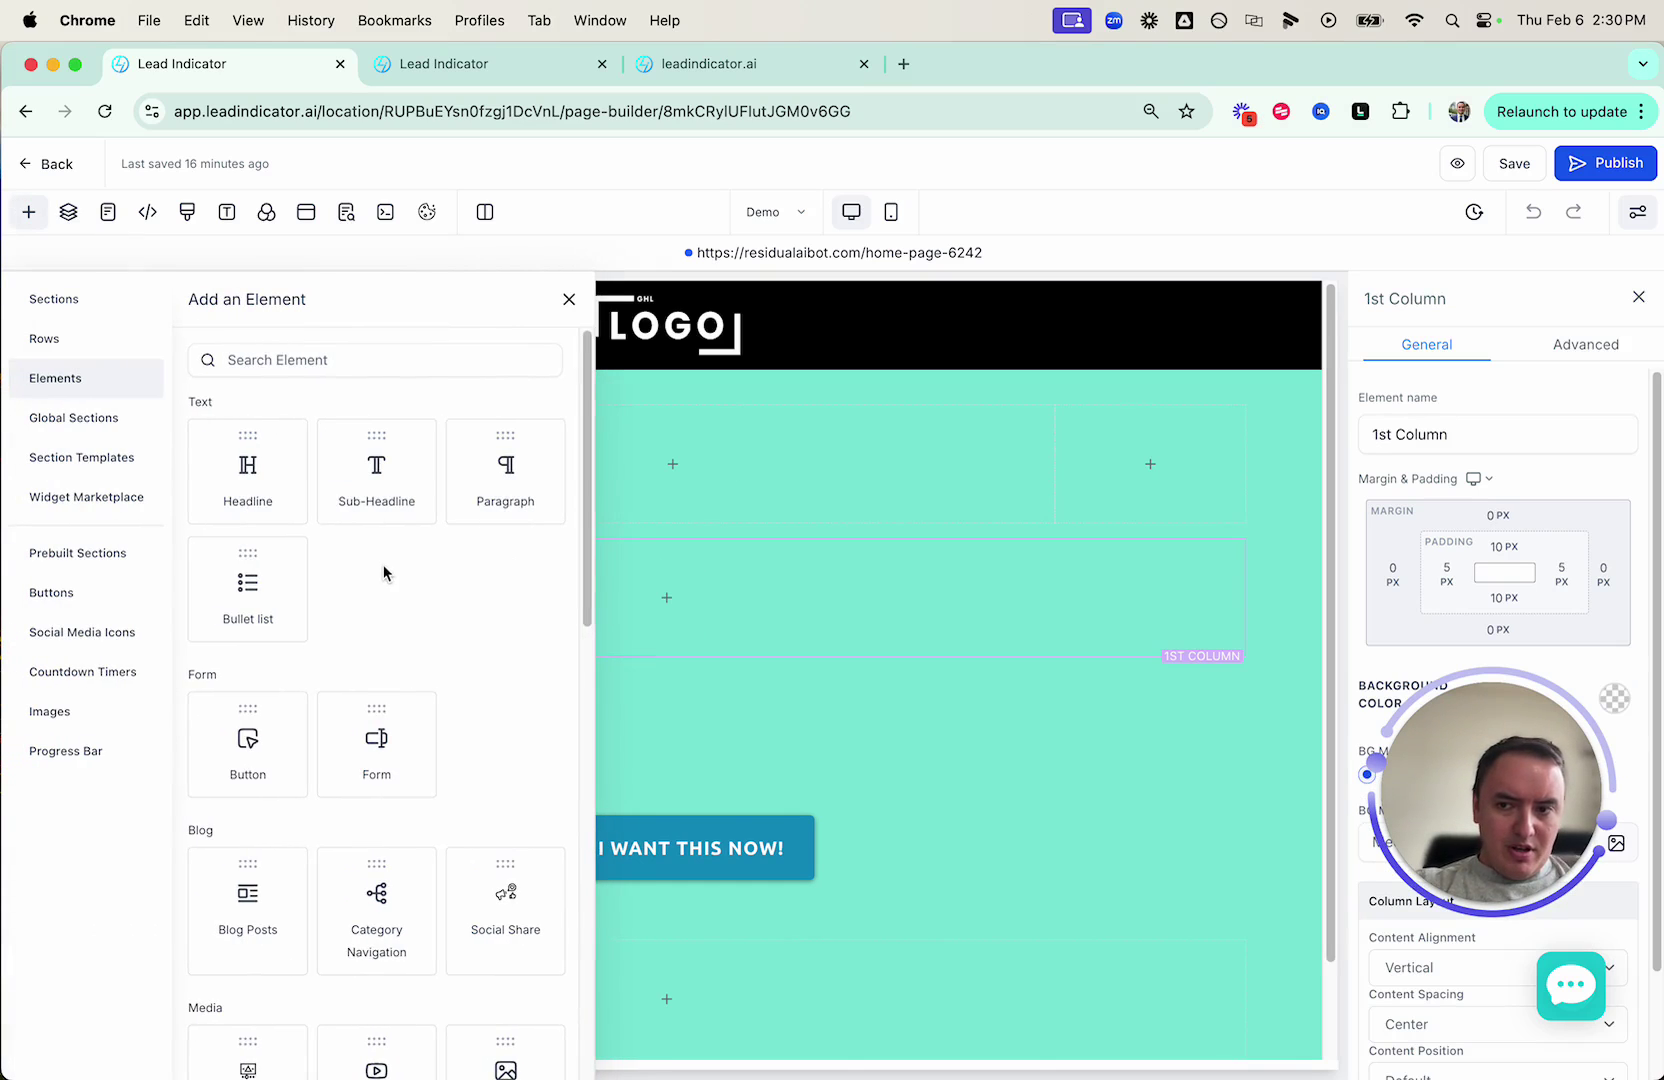
scroll(383, 570, "down", 3)
scroll(383, 572, "down", 5)
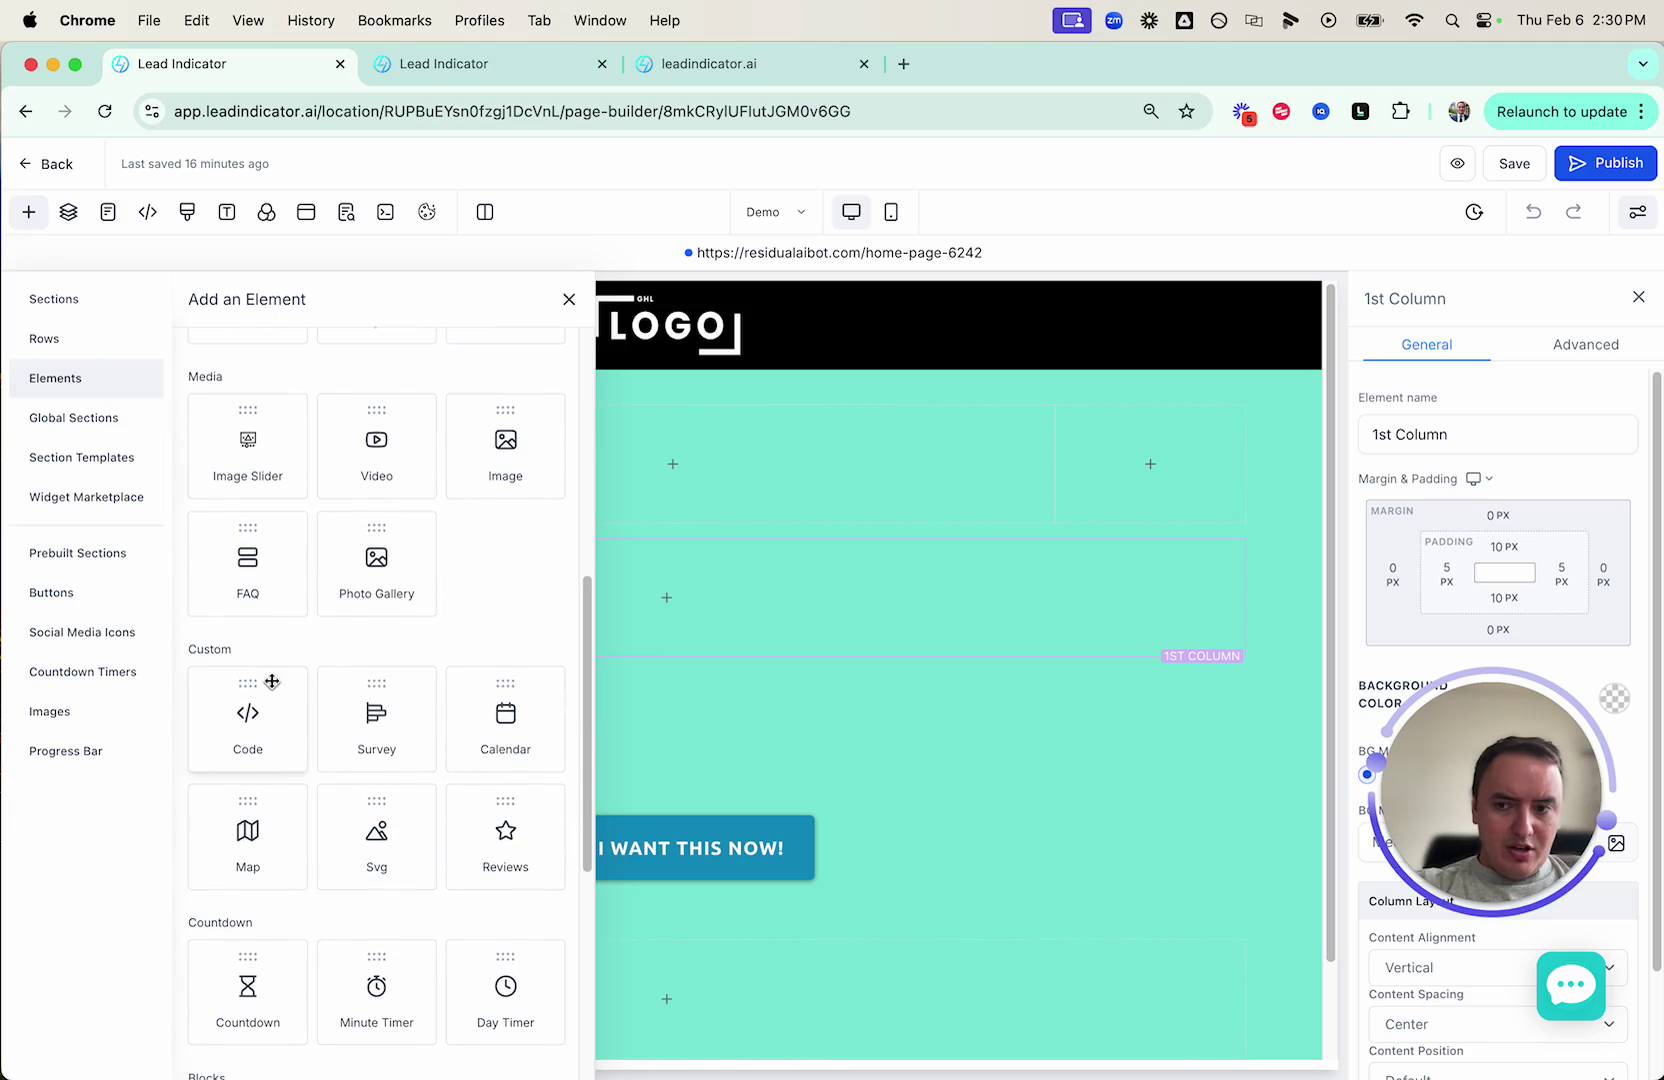
left_click_drag(265, 684, 730, 614)
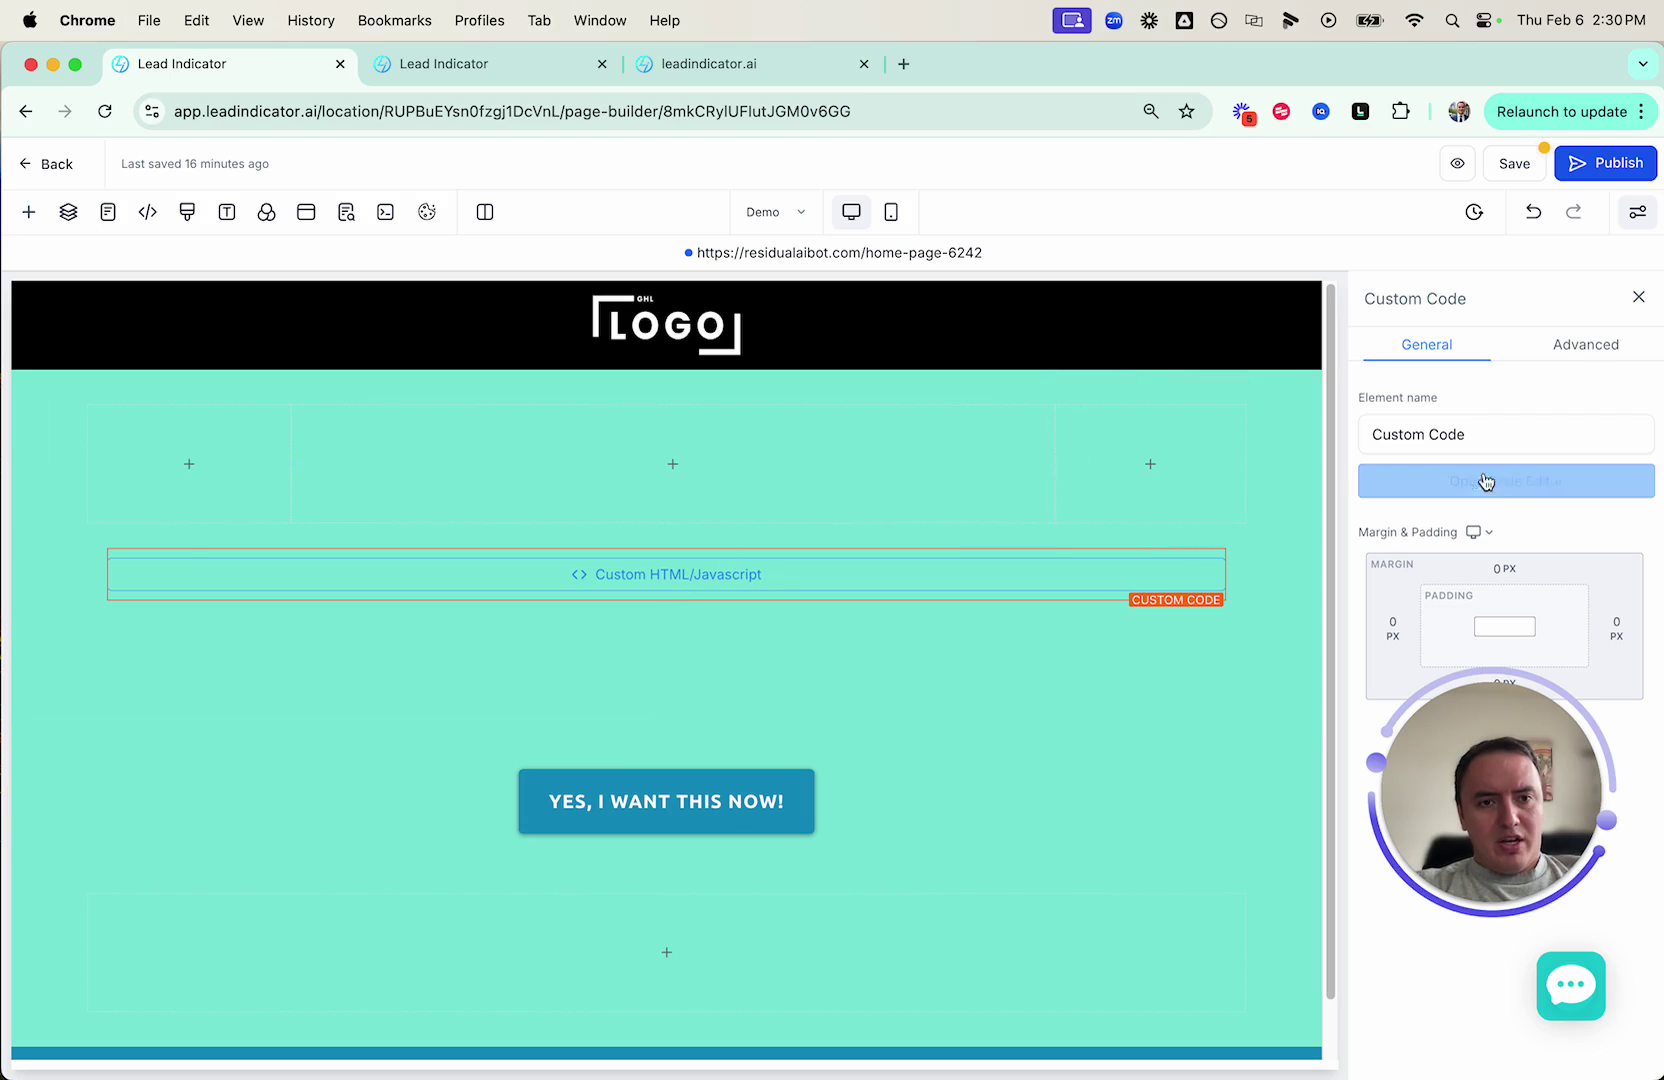
Paste the copied orb embedding code into the Custom Code element and save the code.
left_click(1528, 486)
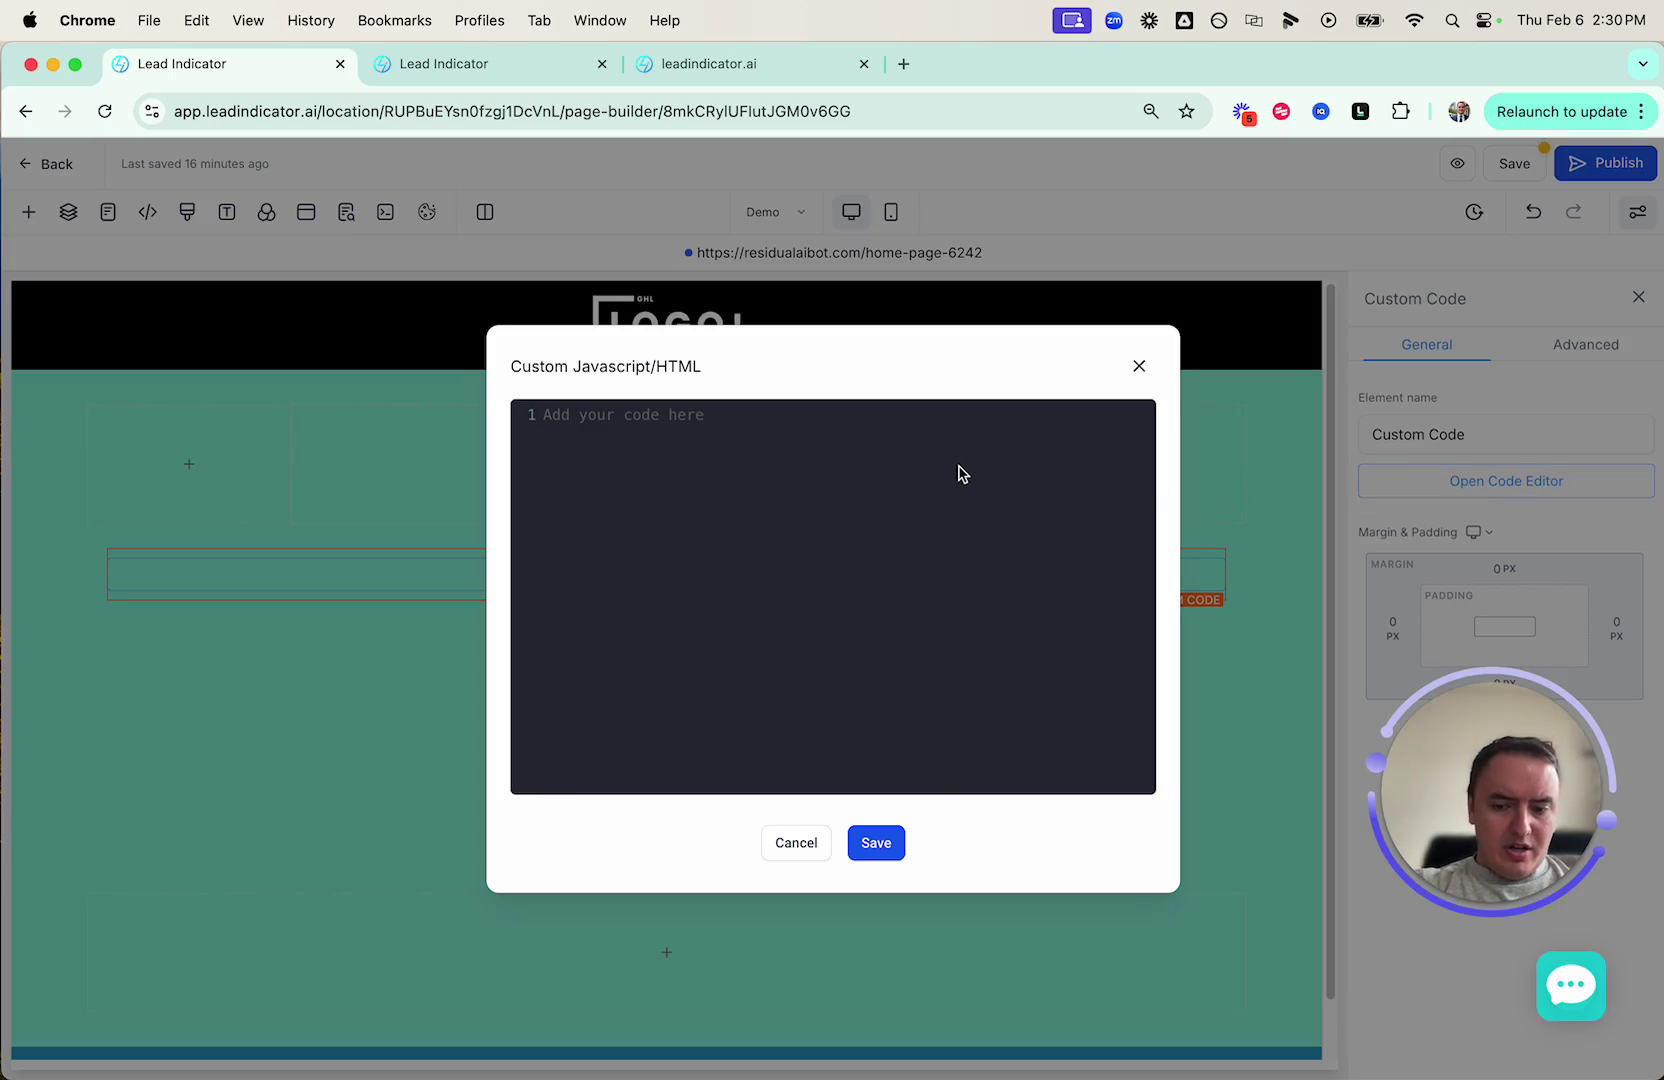
key("super+v")
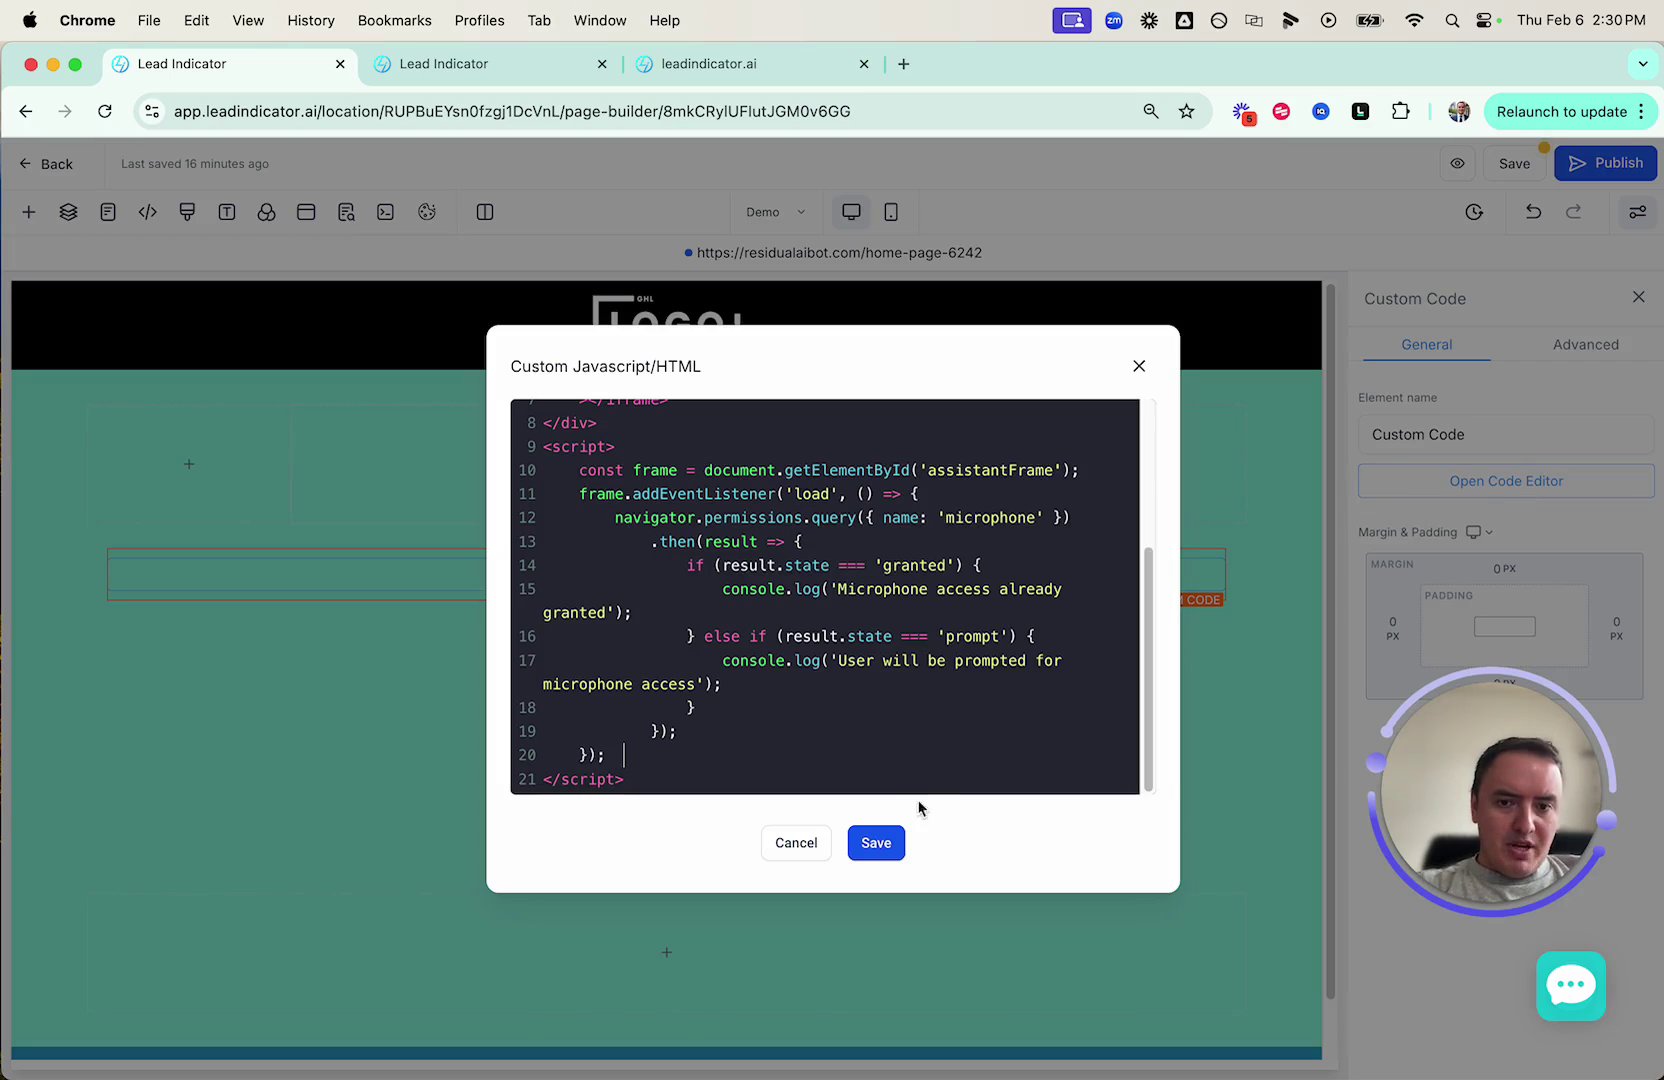
left_click(876, 843)
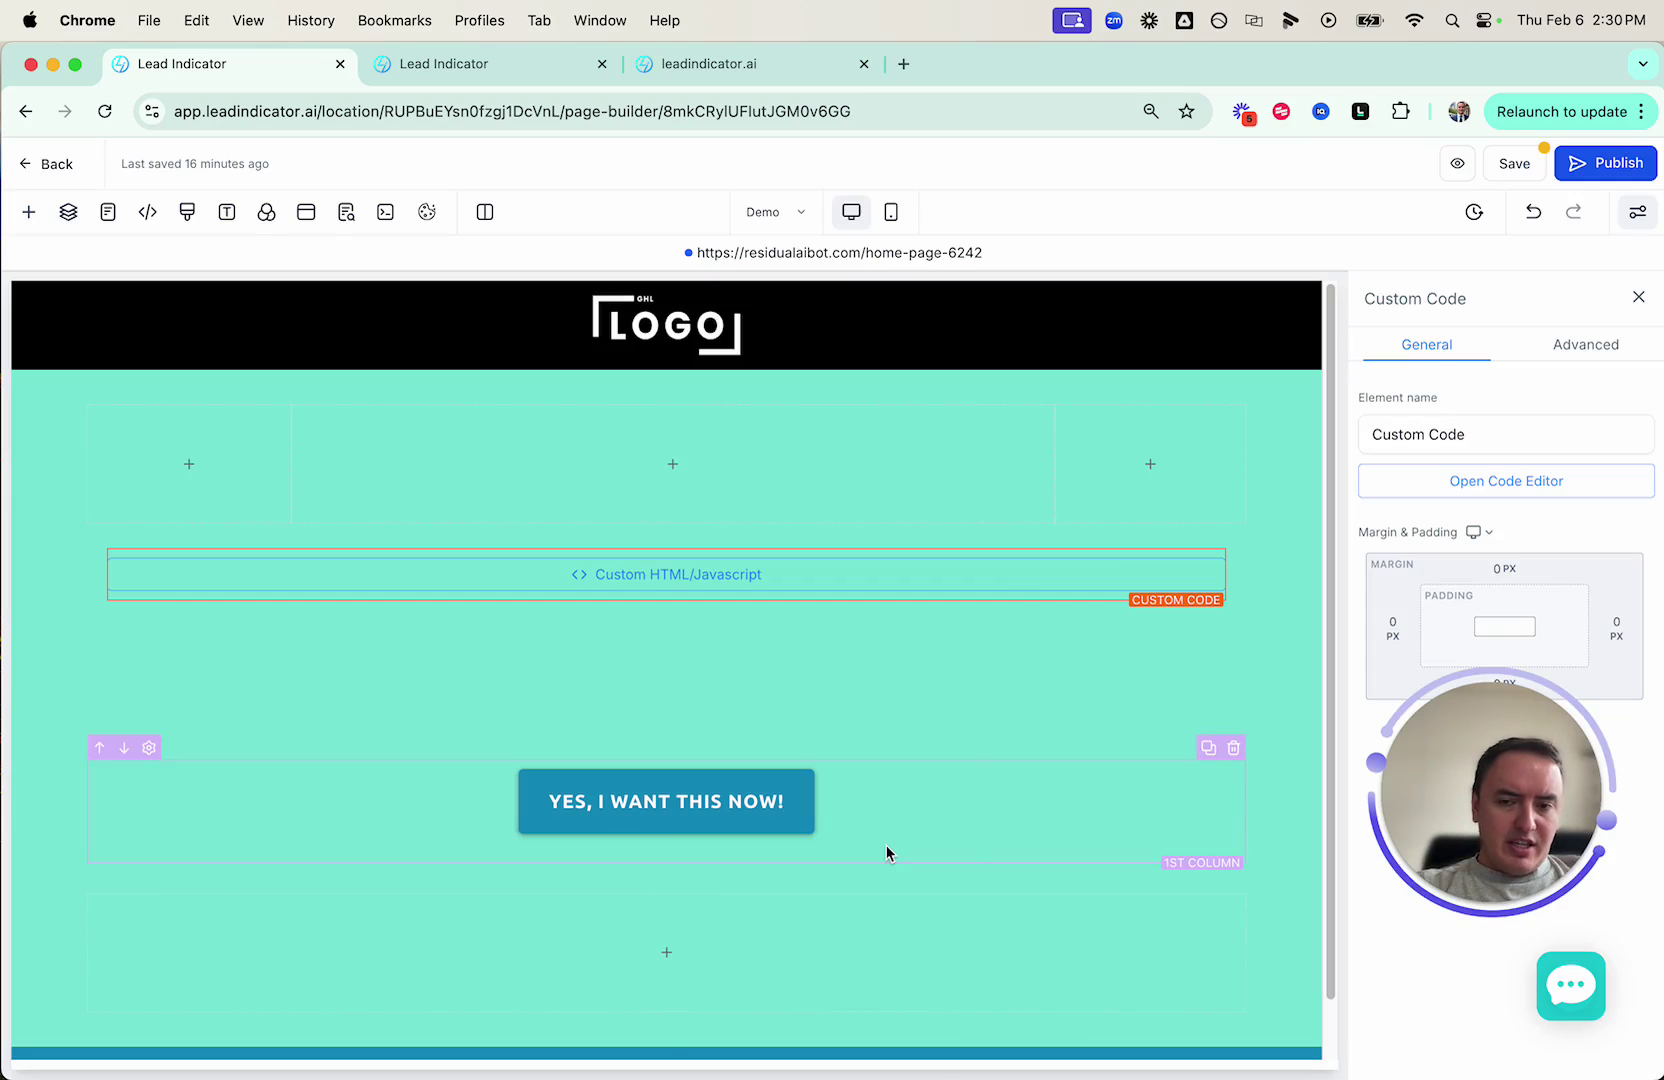
Save and publish the Demo page, and return to the funnel steps overview.
left_click(1527, 172)
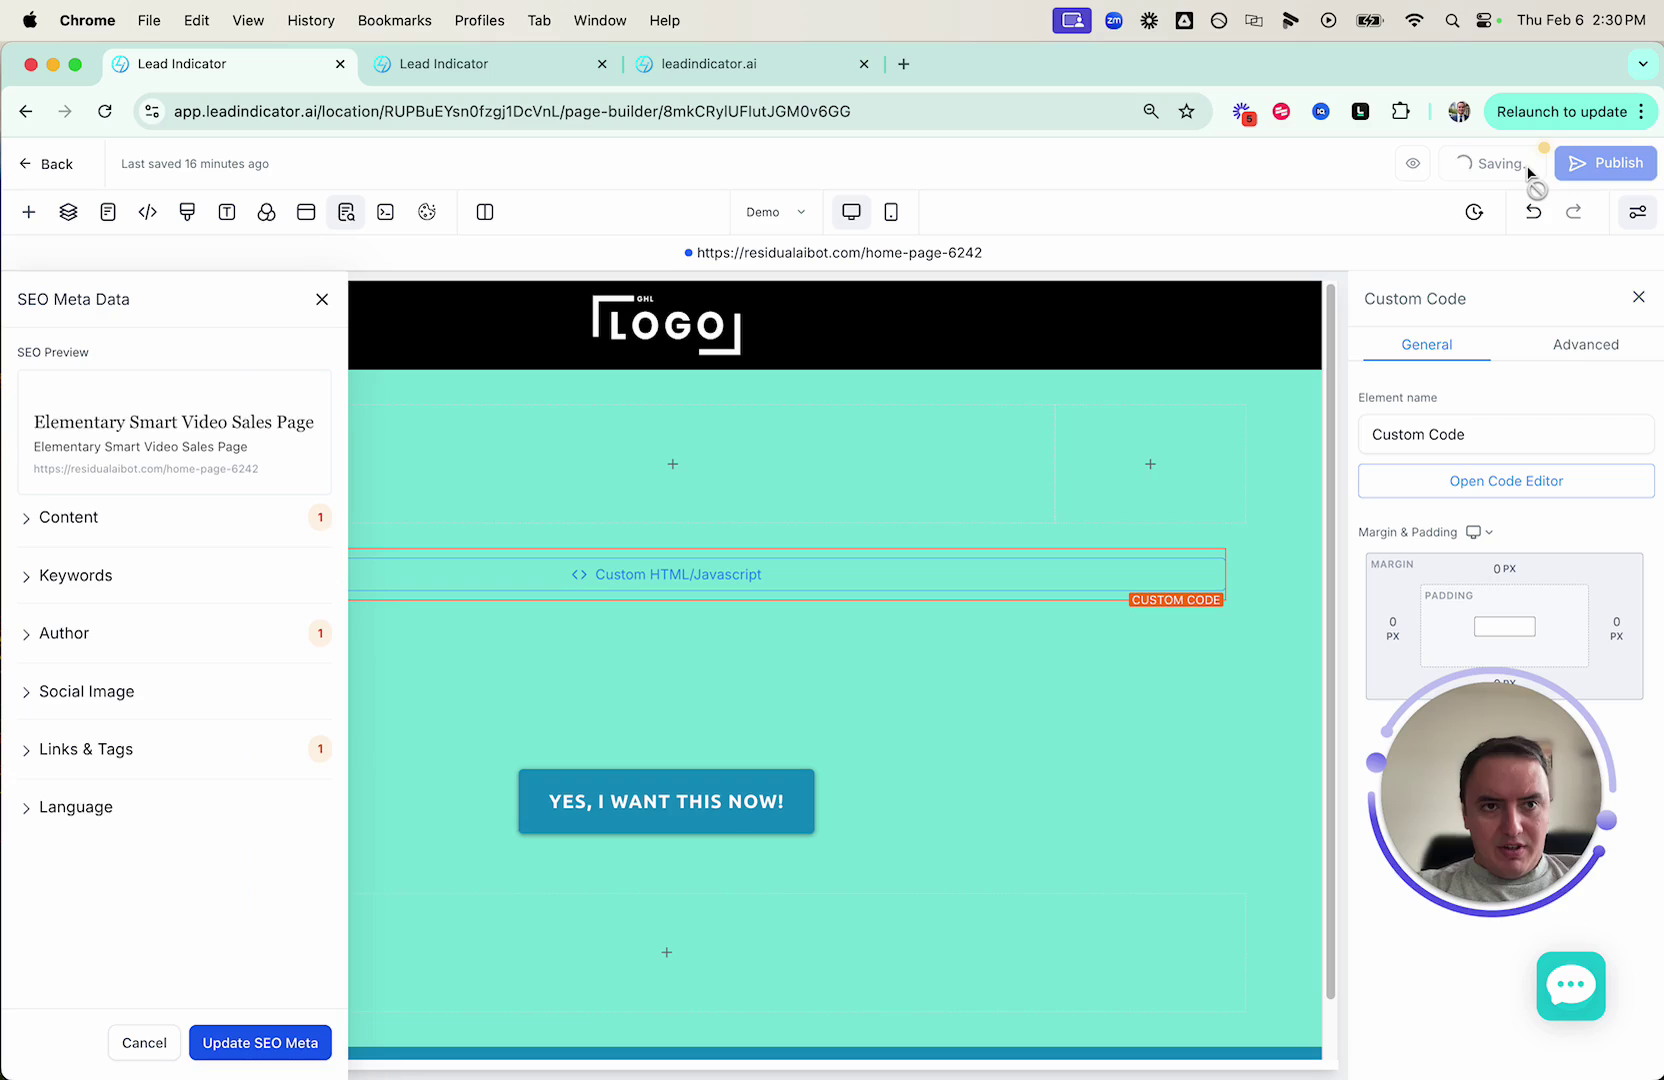
left_click(1620, 168)
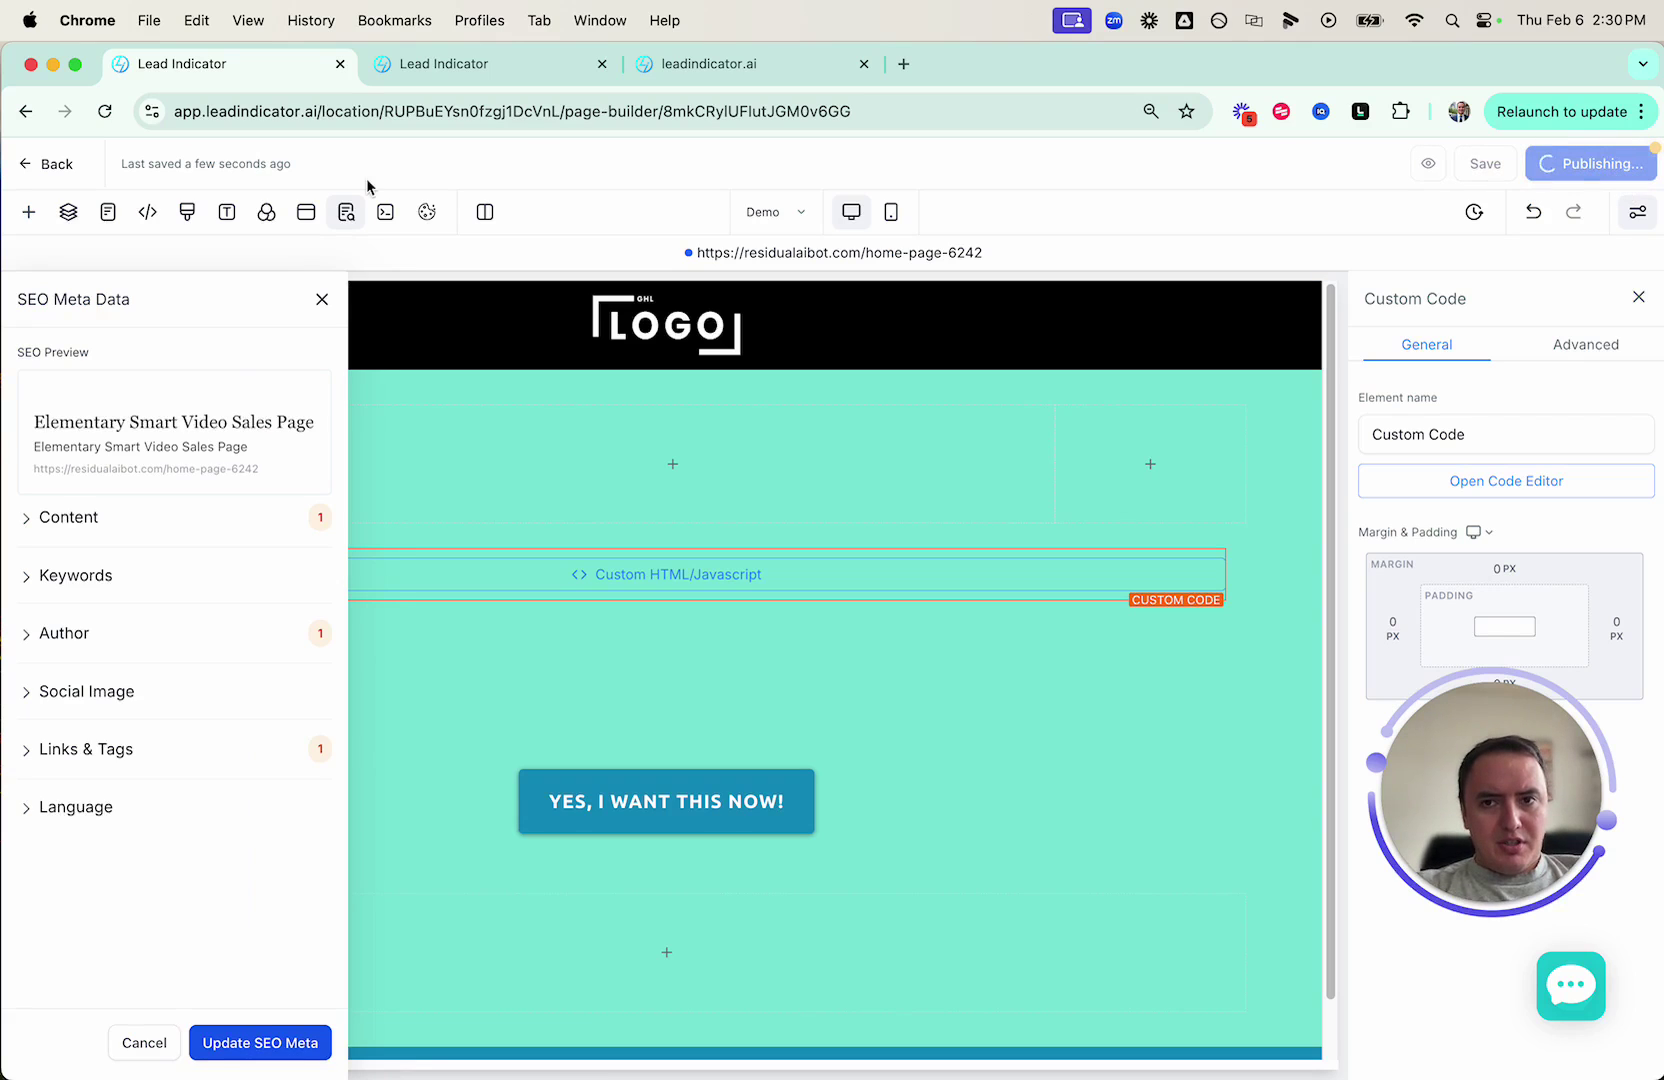
left_click(27, 168)
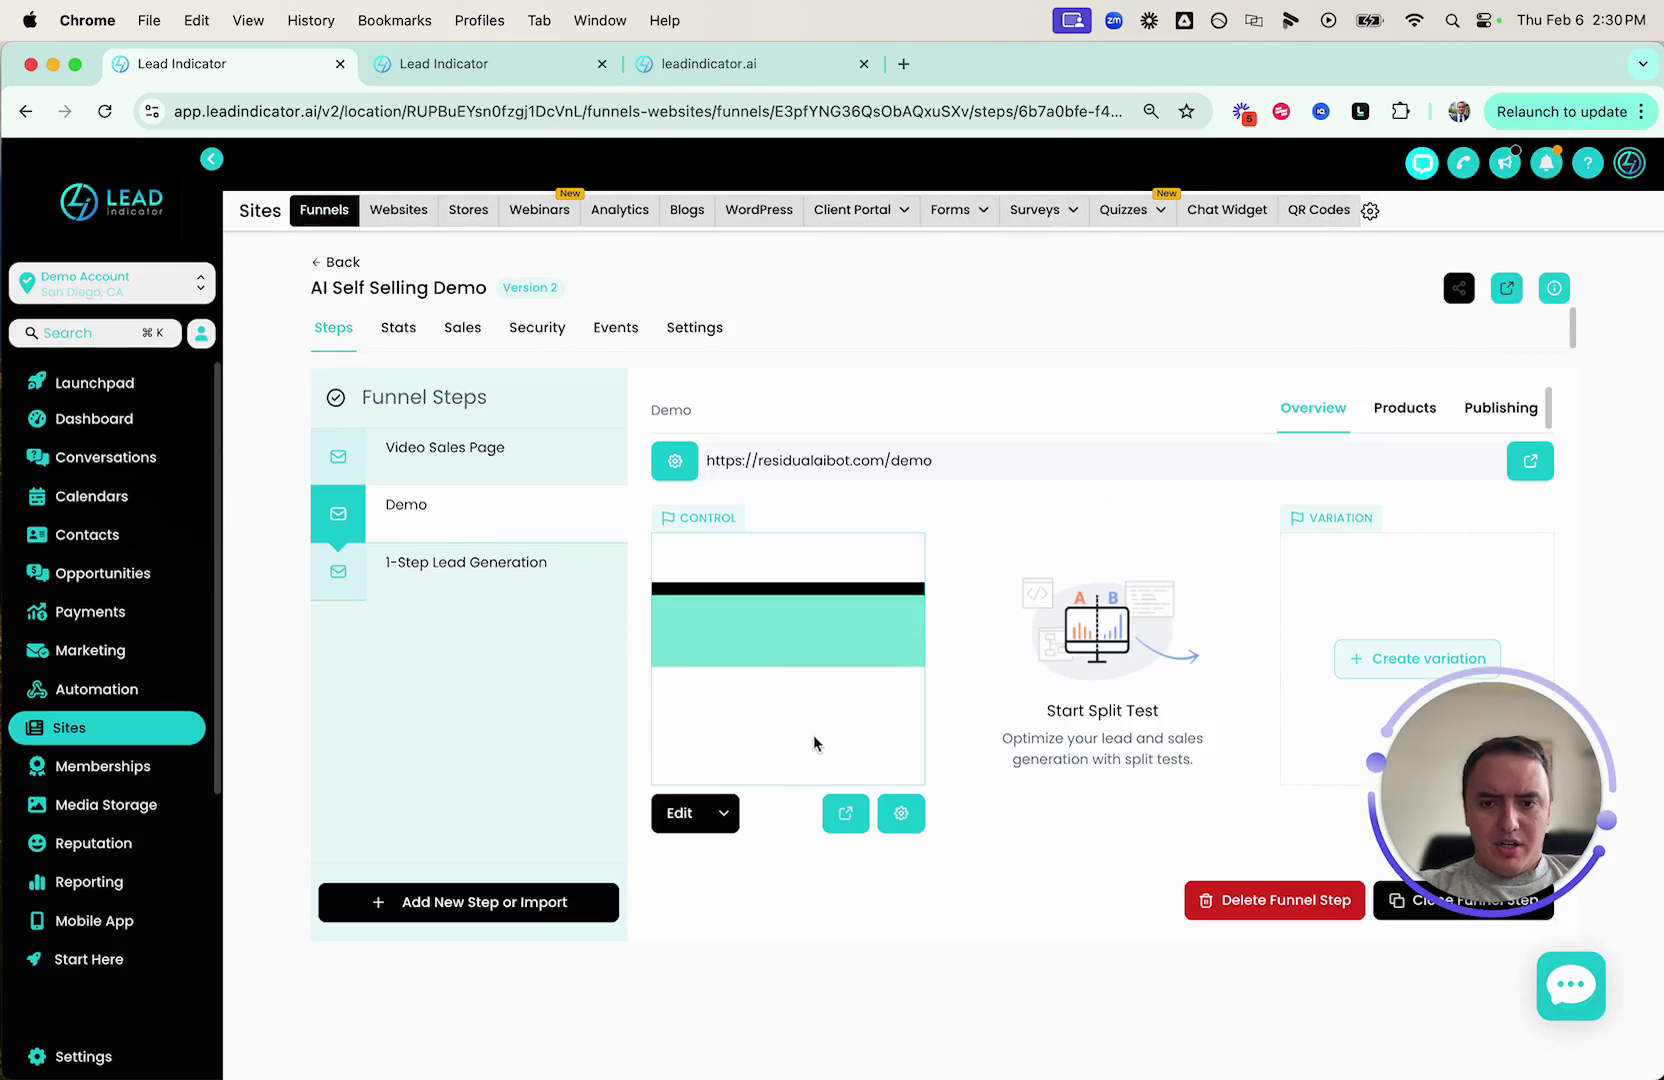
Test the orb on the live Demo page with a short call, allowing microphone access while visiting the site.
left_click(846, 810)
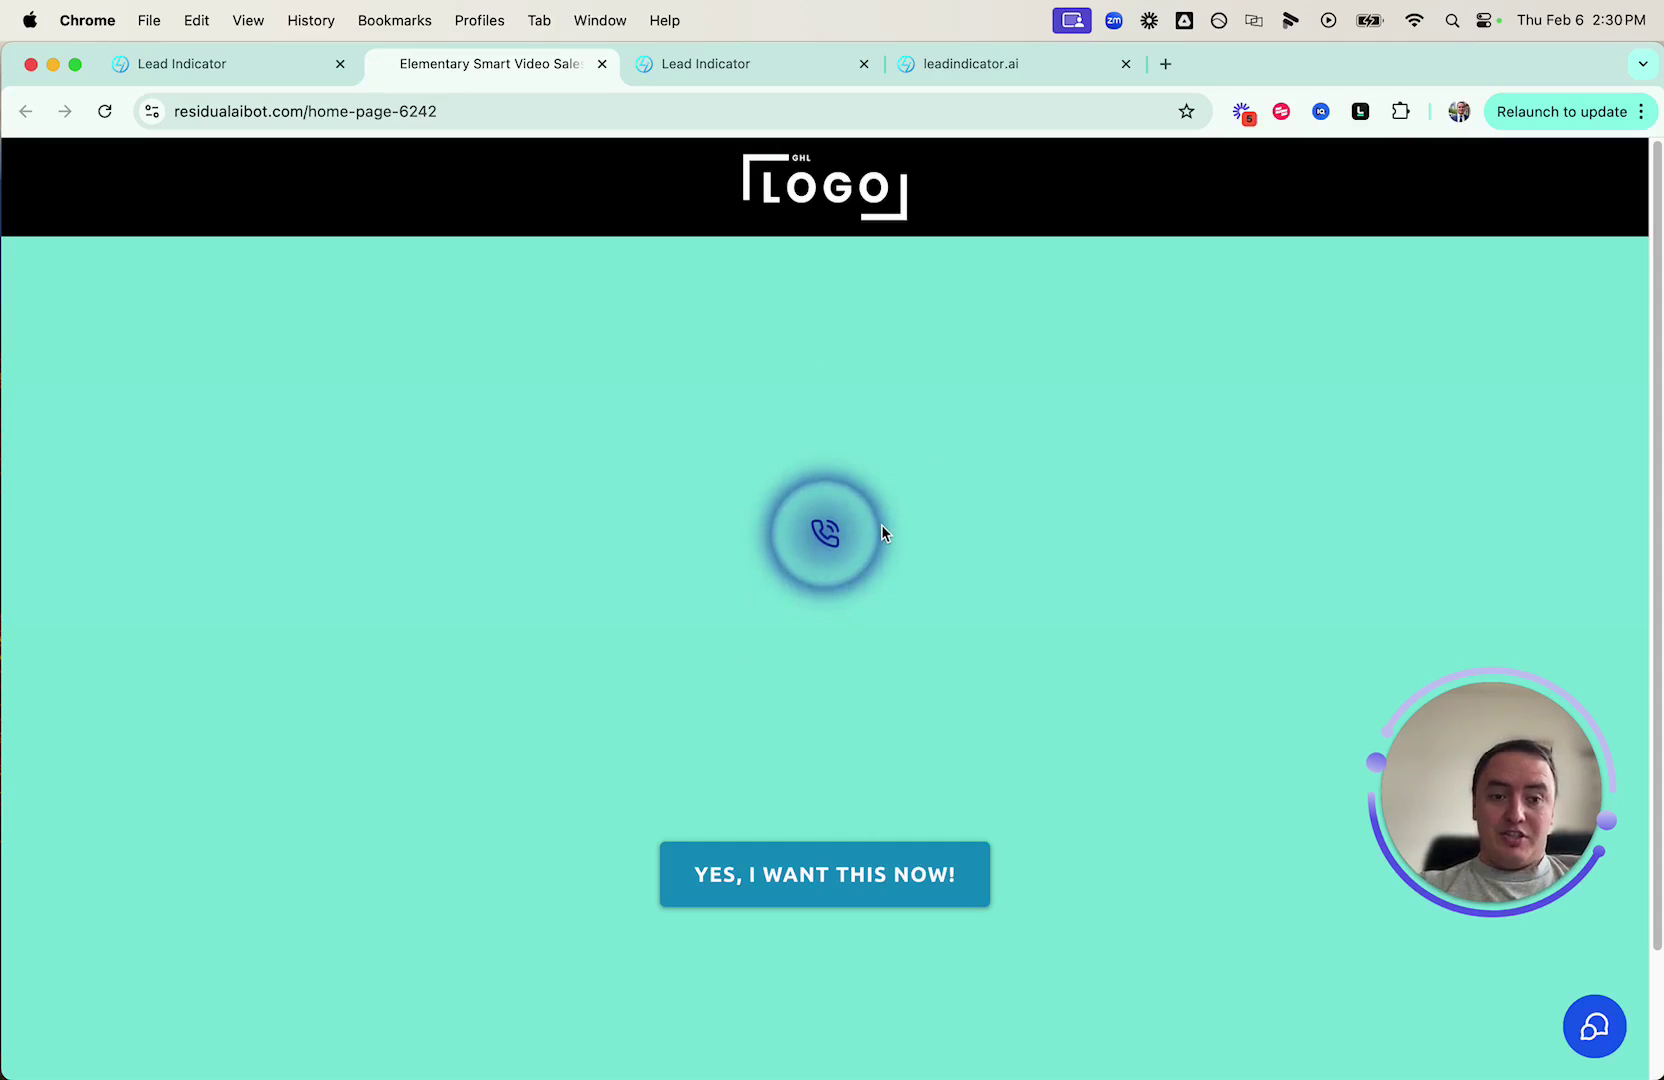
left_click(825, 543)
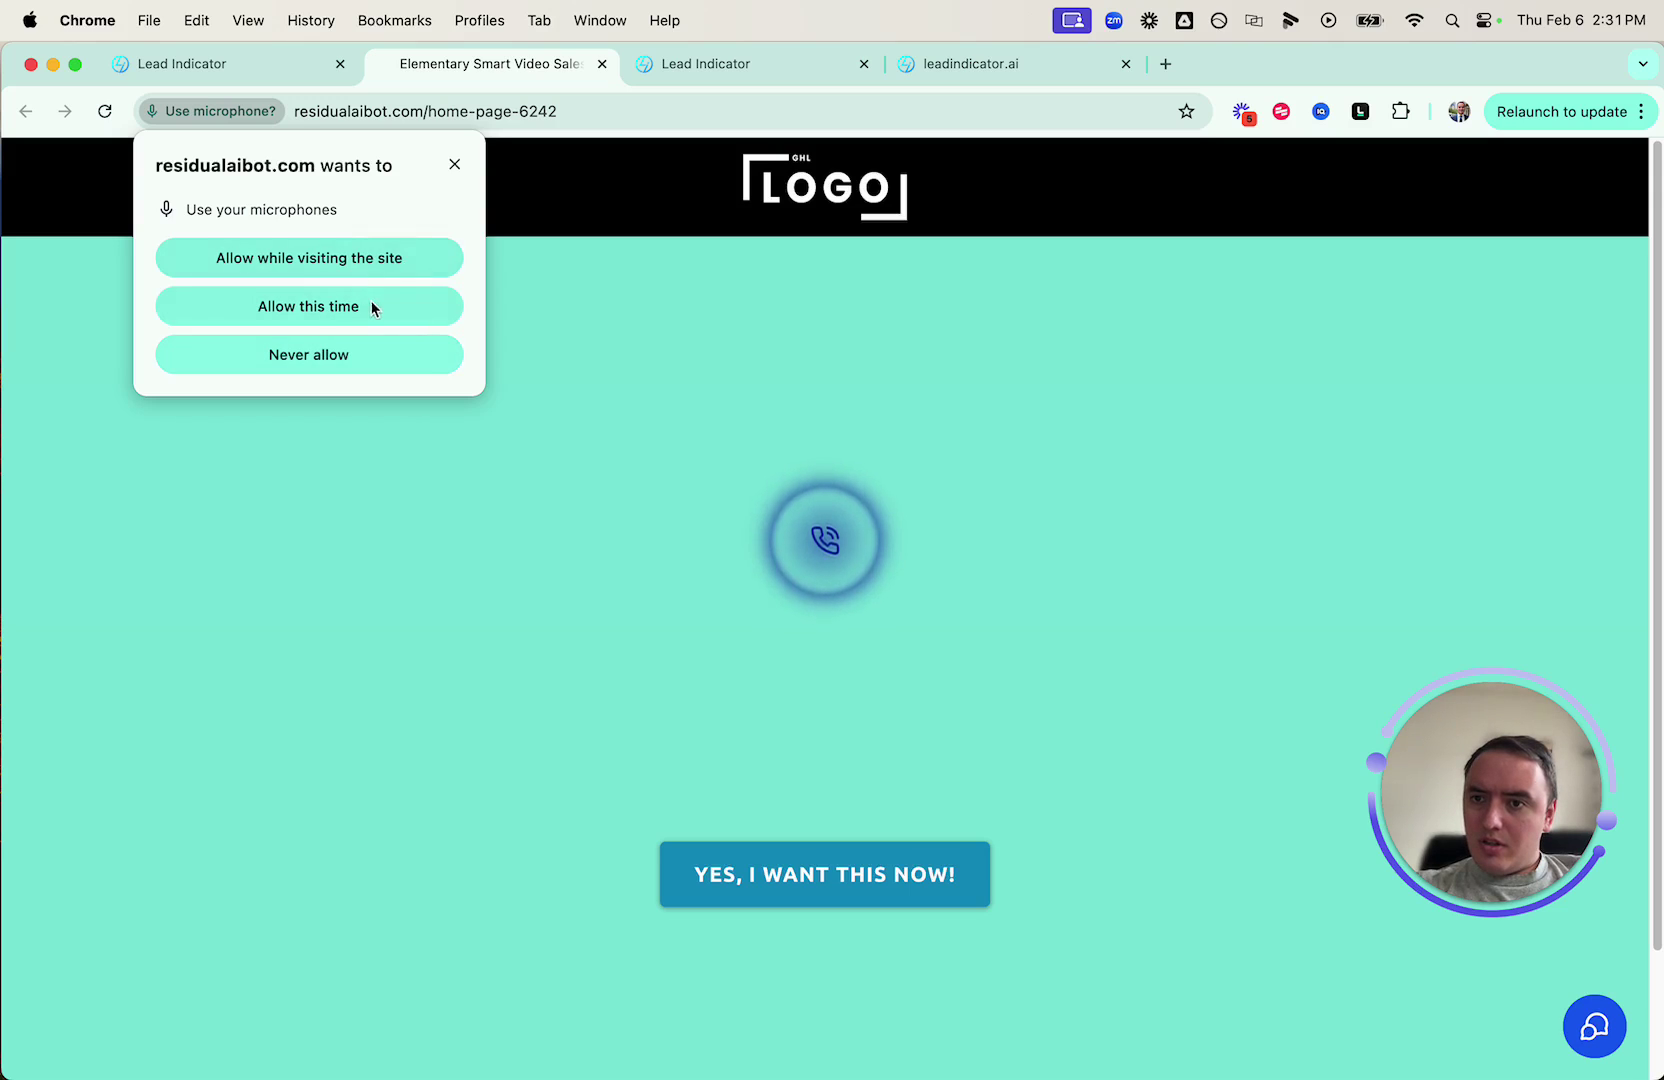
left_click(386, 262)
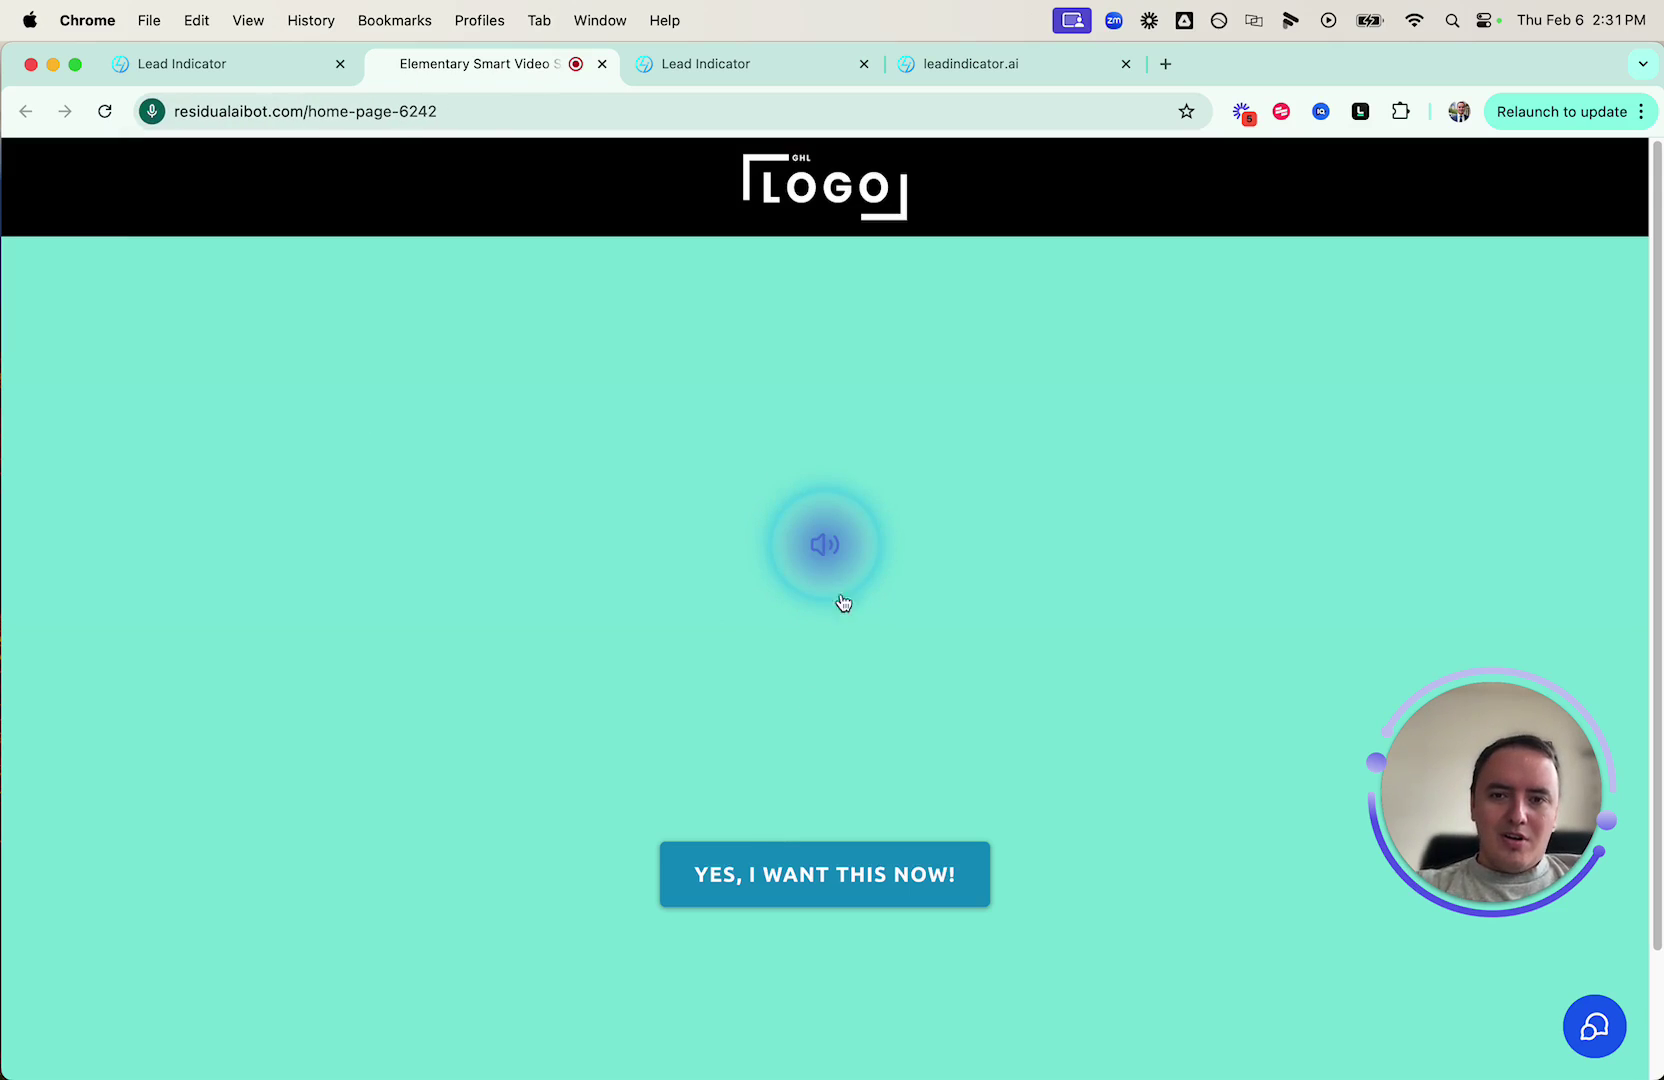
left_click(825, 548)
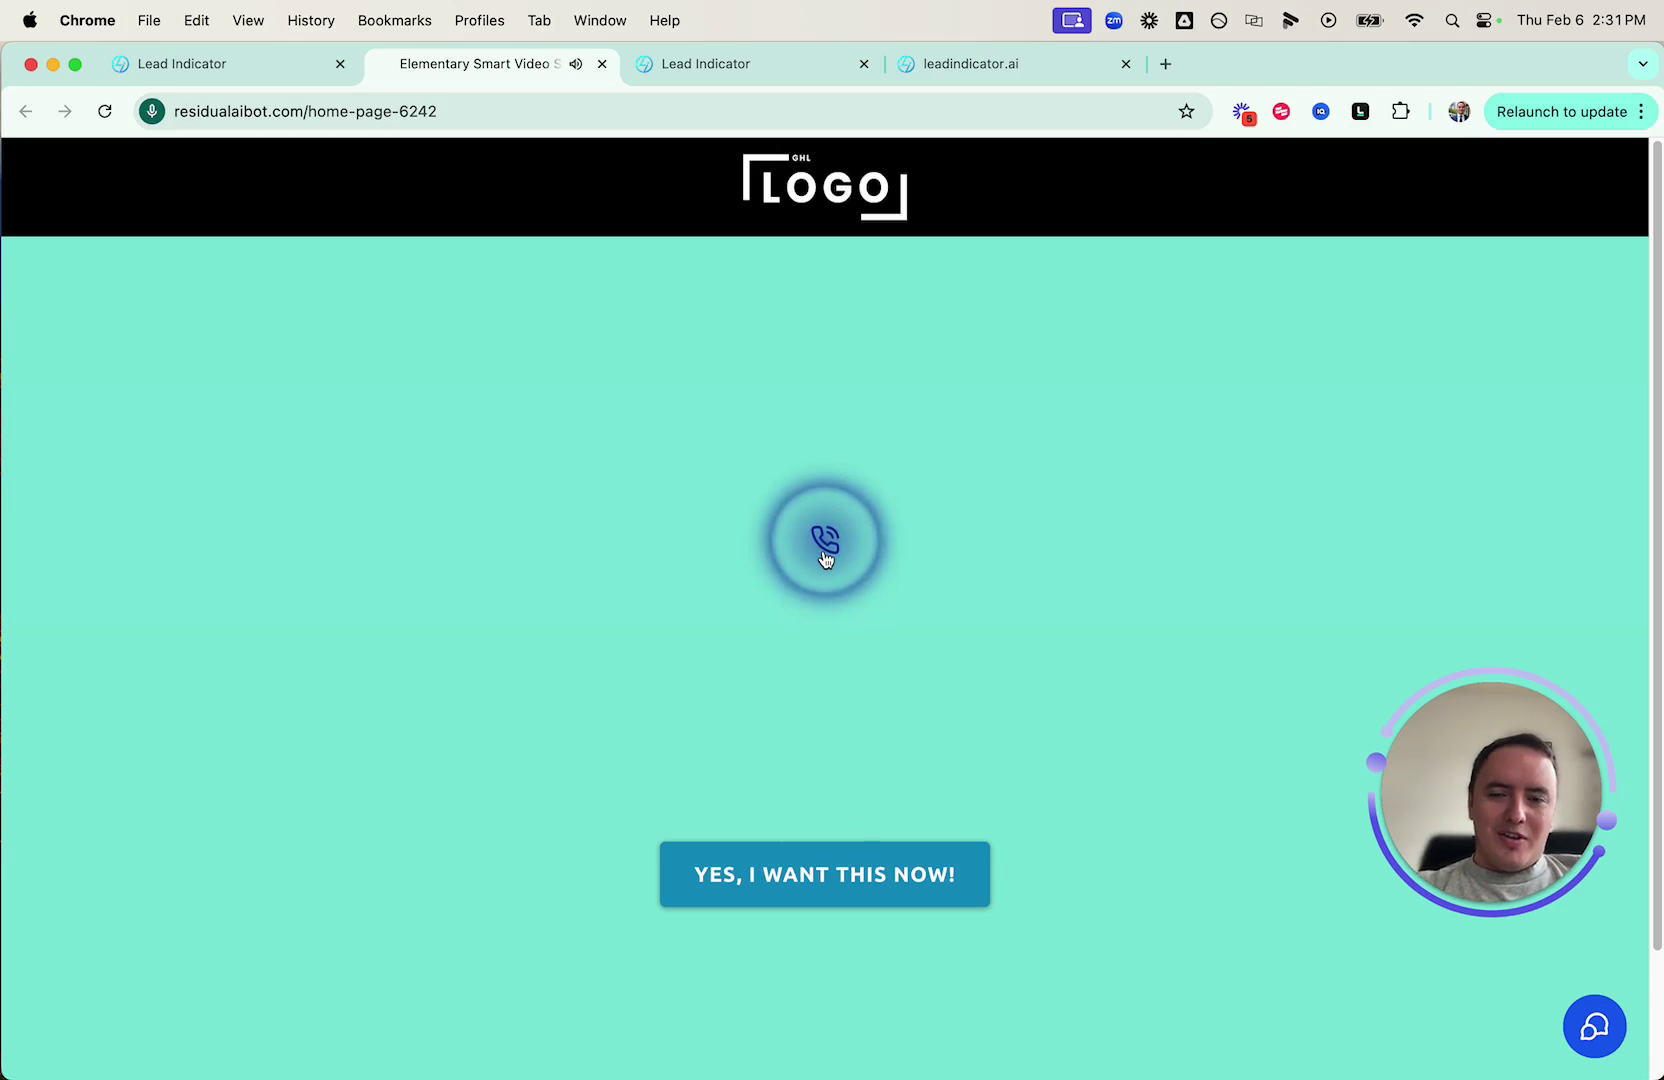